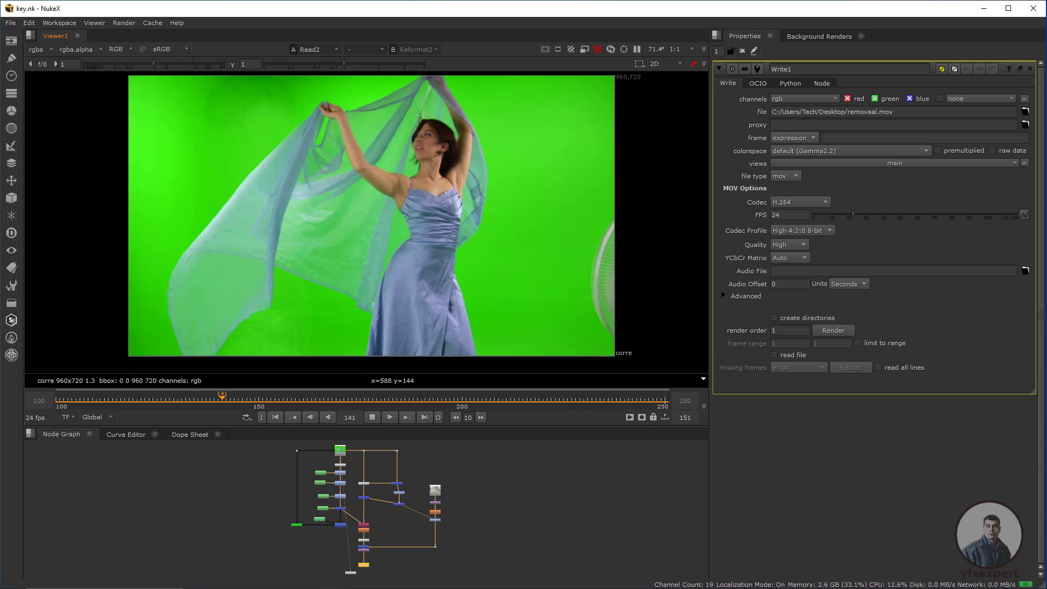
- Play the Read1 green-screen clip in the viewer and stop it at frame 212
key(1)
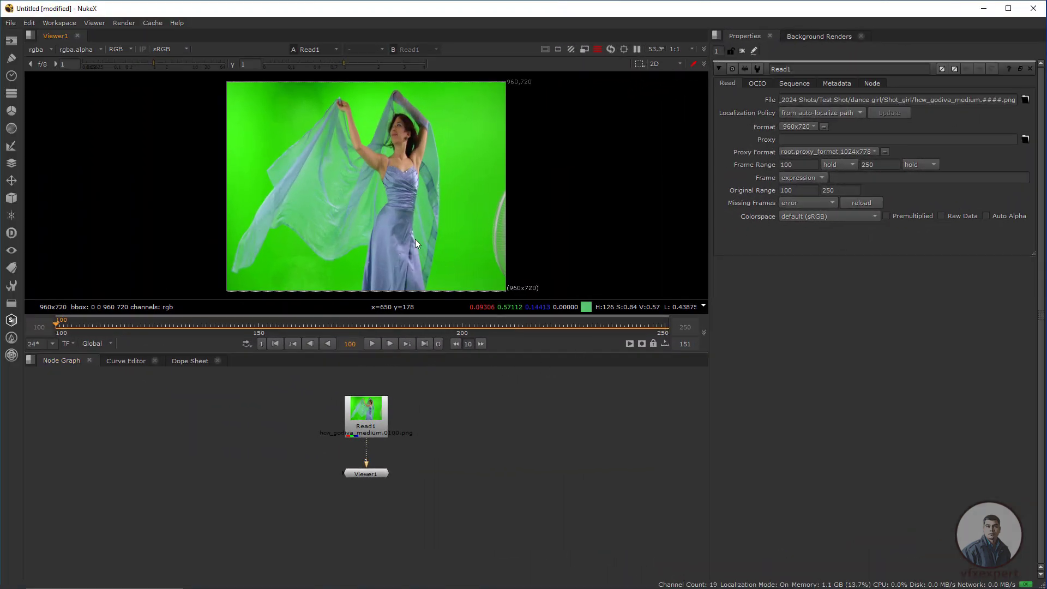
click(372, 344)
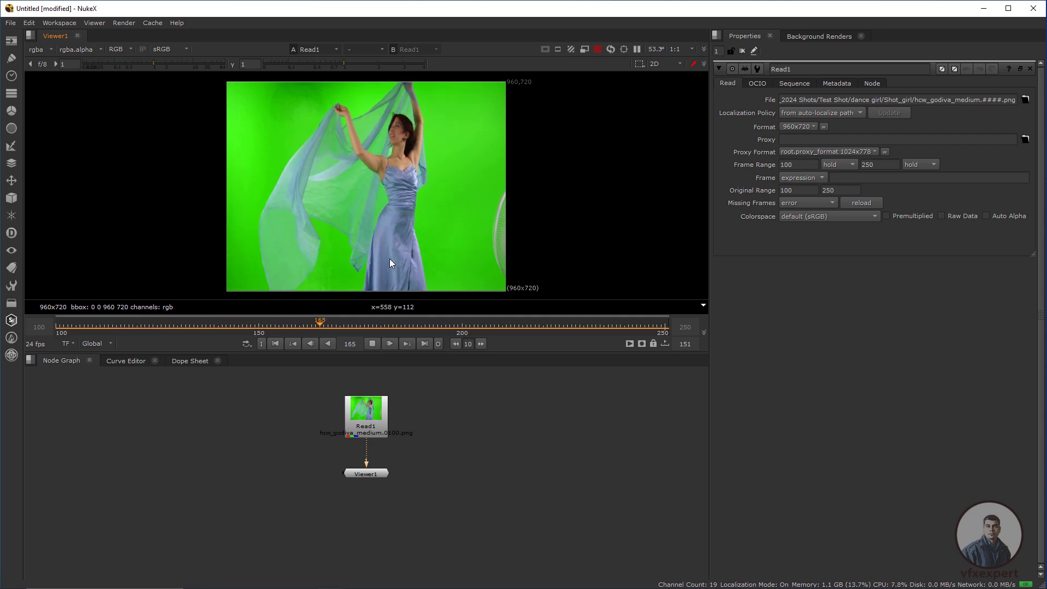
click(372, 343)
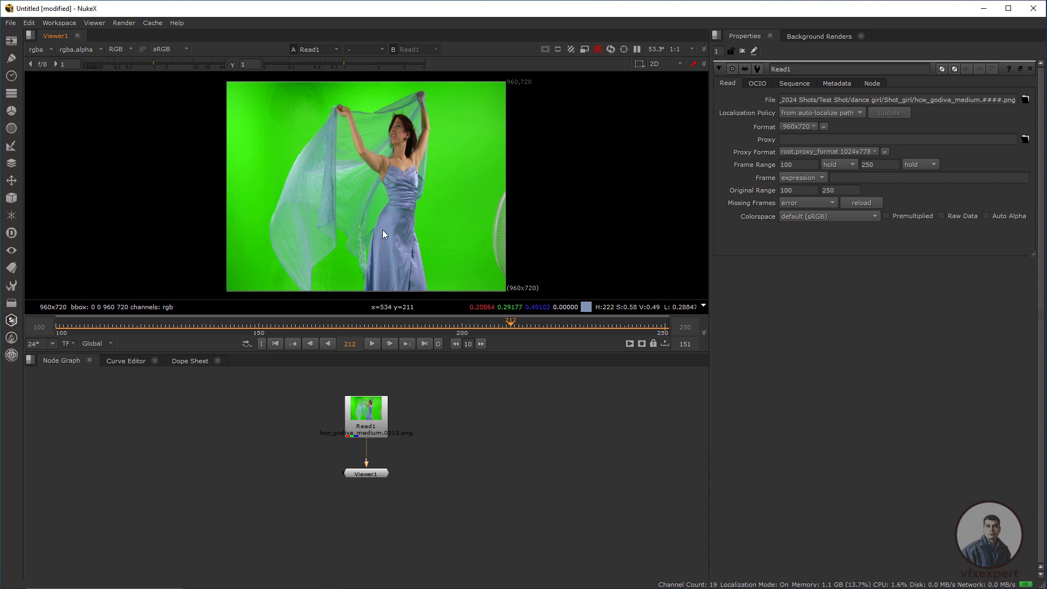
- Edit the Read1 format, naming it "corrected" and setting the pixel aspect to 1.3 at 960x720
drag(377, 477, 377, 481)
click(357, 434)
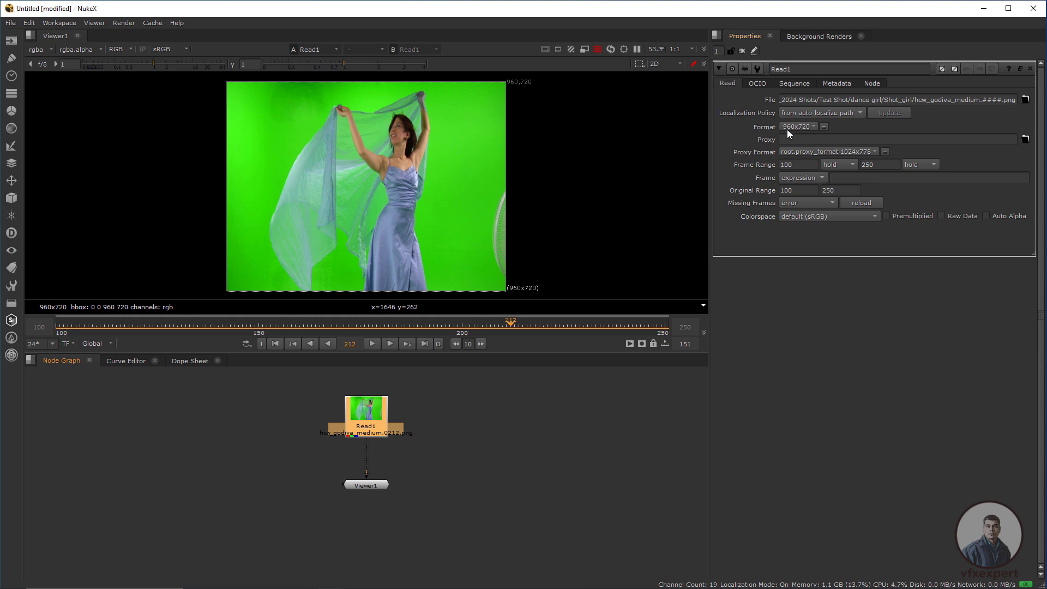
click(811, 127)
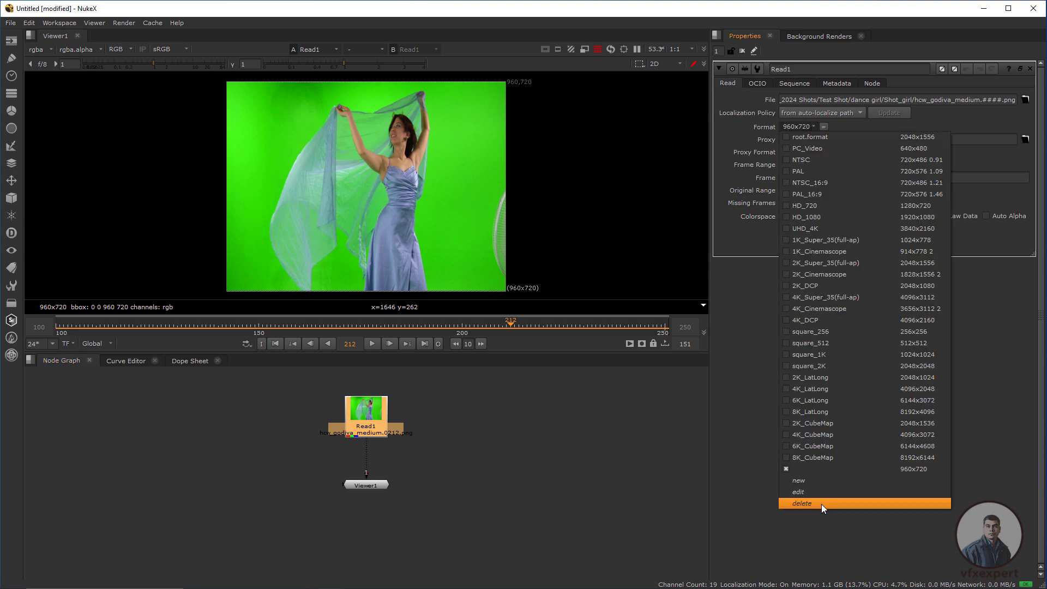
click(800, 488)
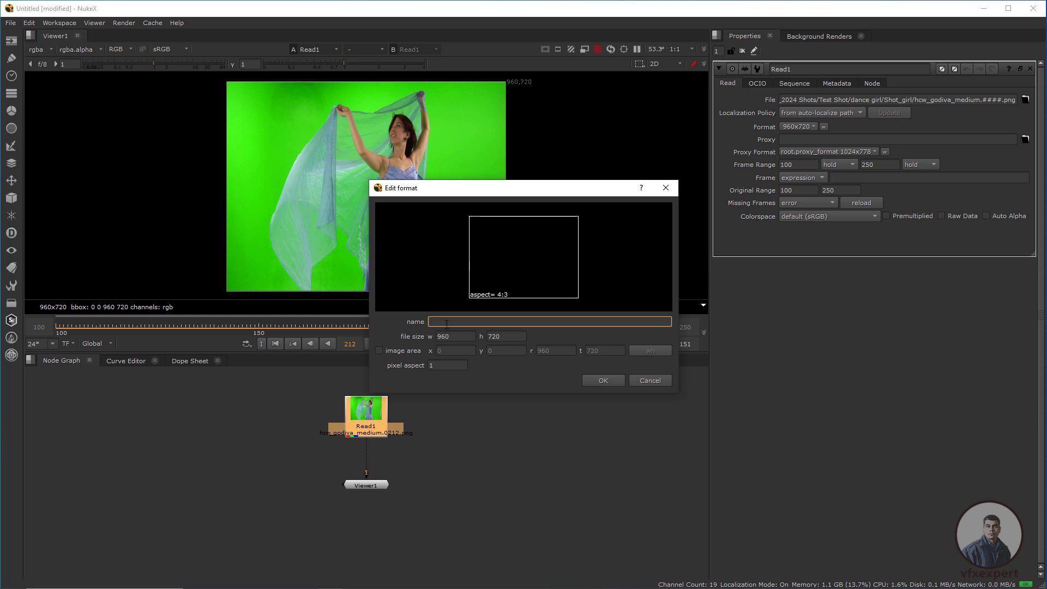
text(corrected)
click(442, 366)
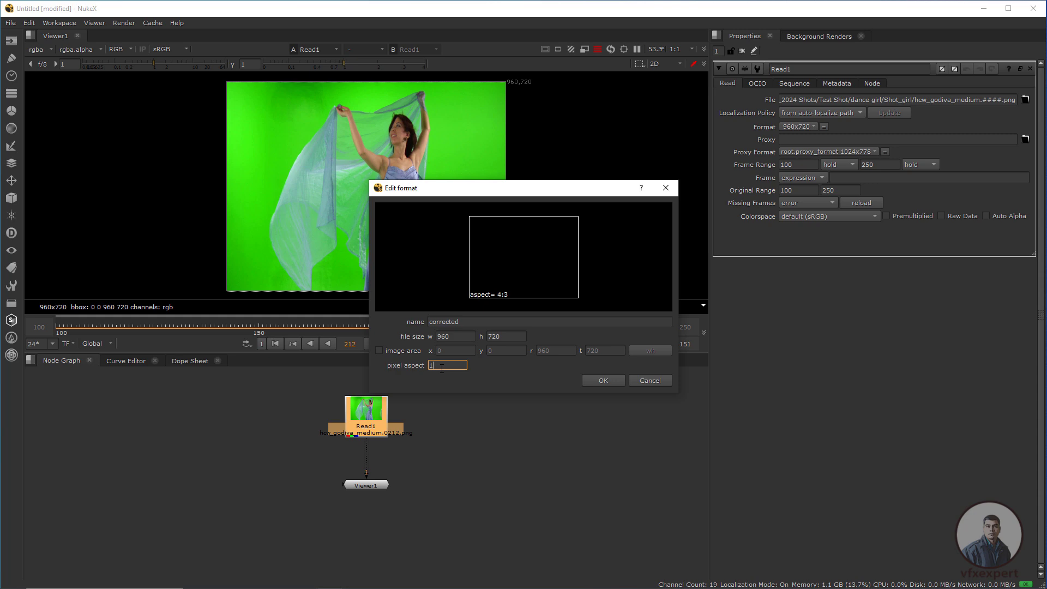
click(603, 380)
- Play back the footage in the corrected format from the start, then return to frame 100
scroll(352, 150, up, 3)
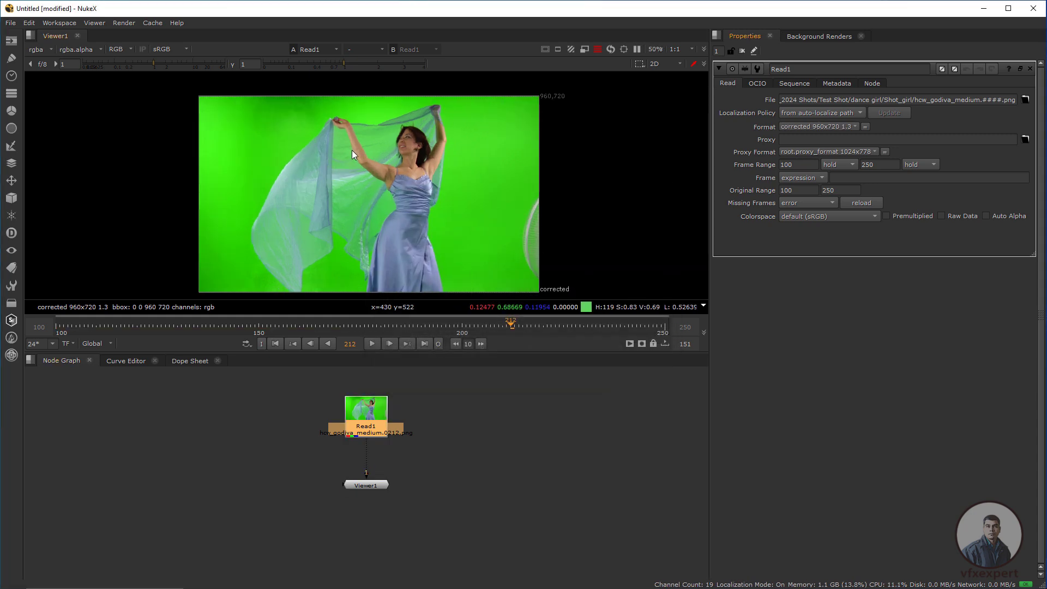
click(276, 343)
click(367, 343)
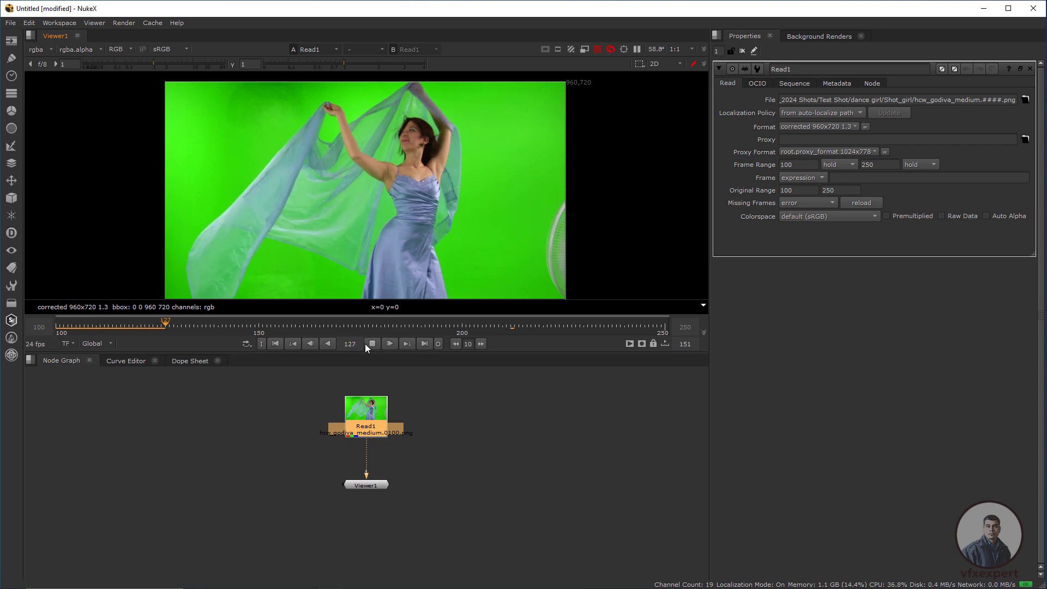
click(365, 343)
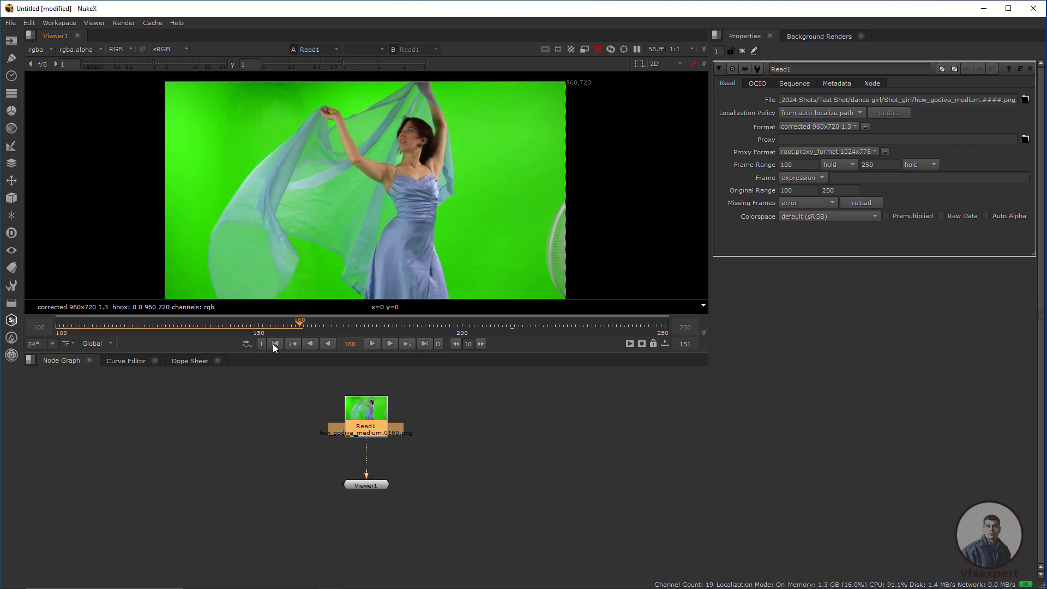
click(274, 344)
drag(383, 263, 411, 259)
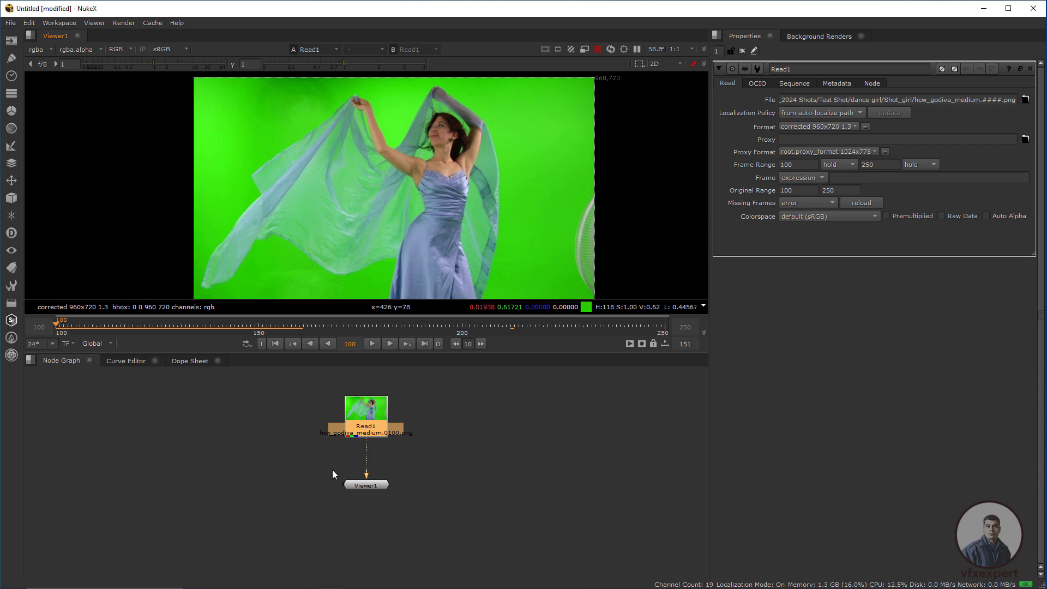
- Add a Keylight node between Read1 and the viewer and space out the nodes
drag(364, 486, 365, 492)
click(371, 433)
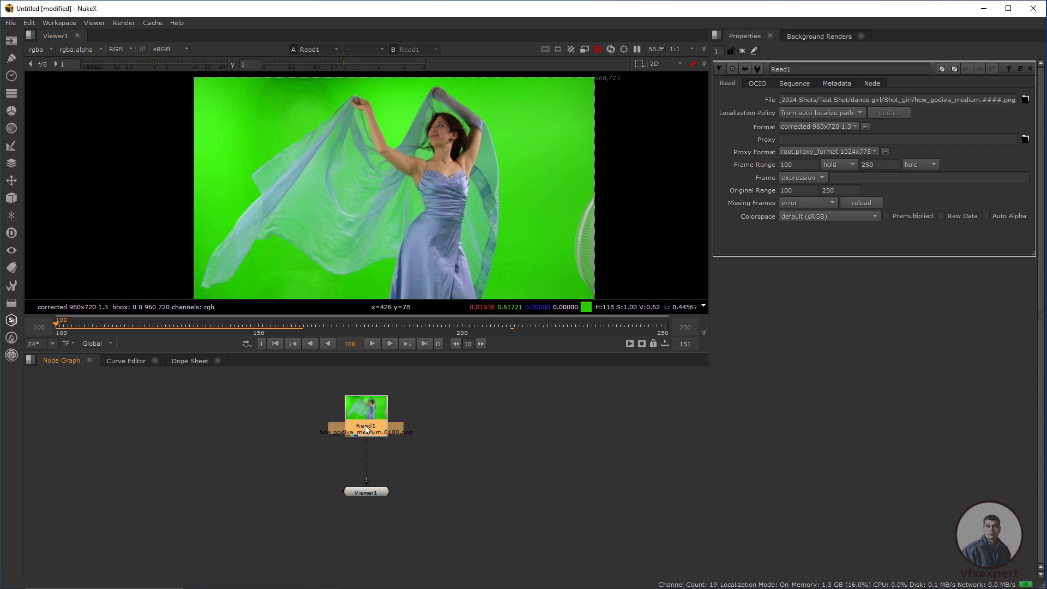
key(Tab)
text(key)
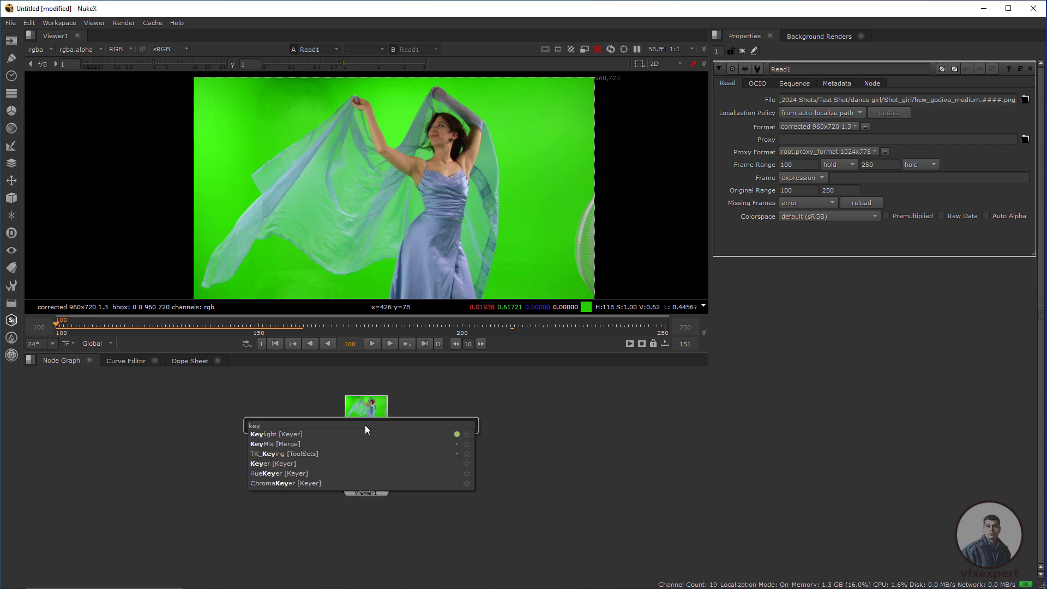
click(297, 433)
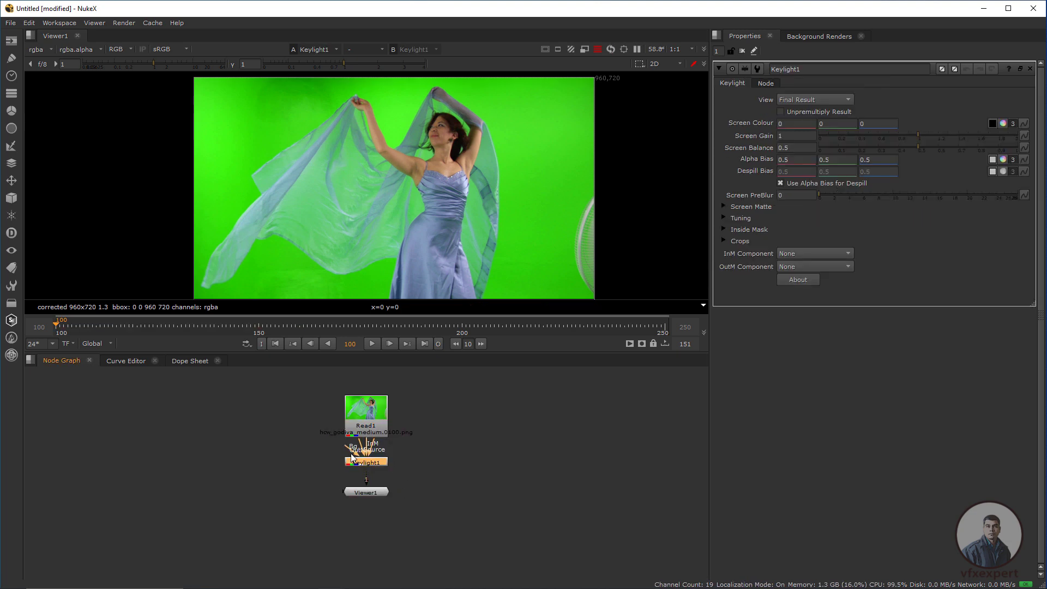
drag(367, 491, 368, 504)
drag(372, 464, 372, 468)
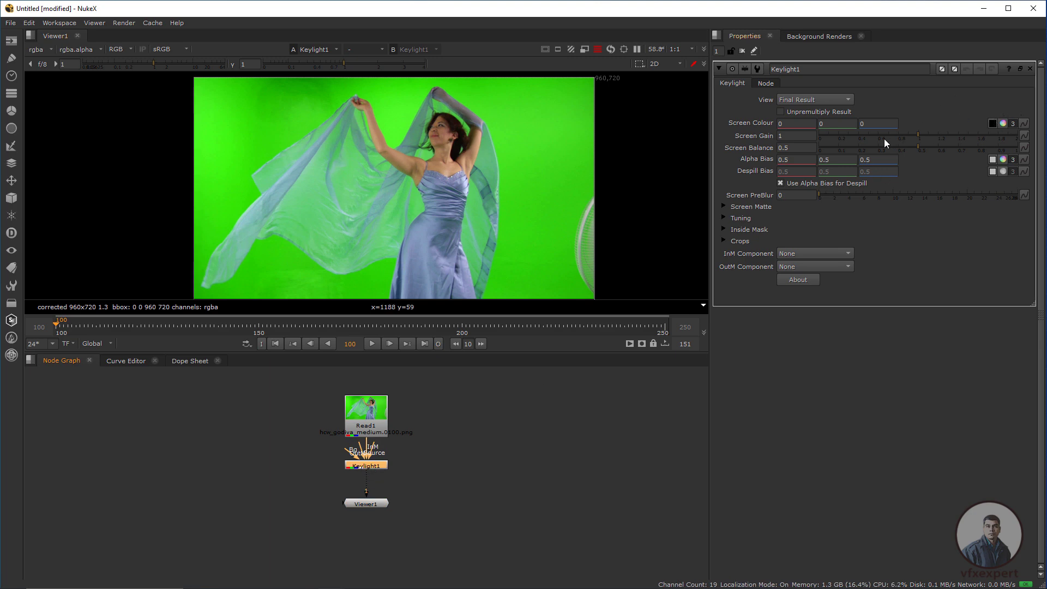
- Sample the green backdrop below the veil at frame 100 as the Keylight Screen Colour
click(994, 124)
scroll(369, 260, up, 1)
drag(368, 259, 424, 230)
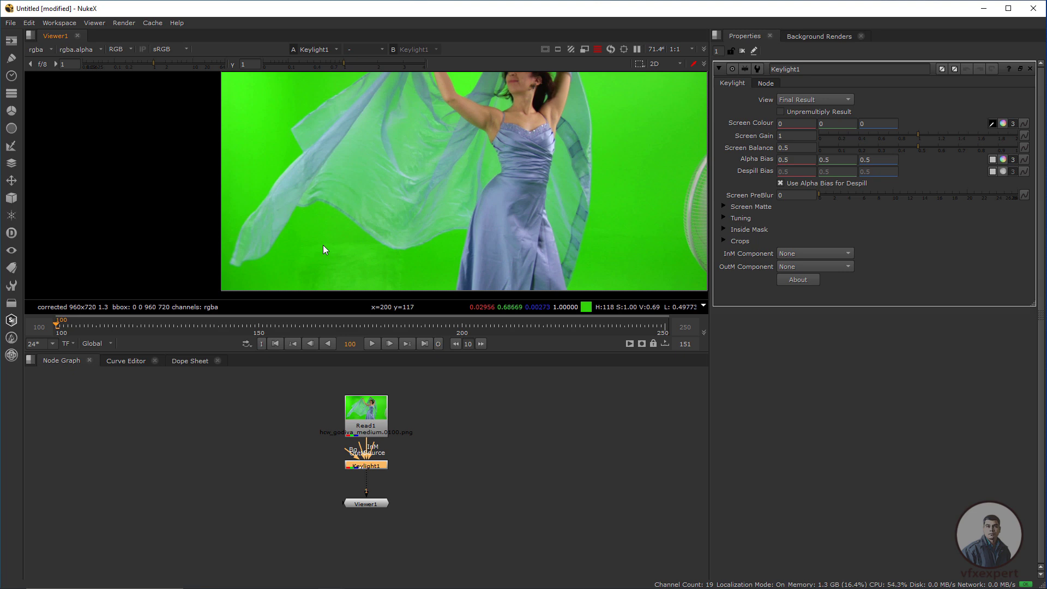
ctrl+click(322, 244)
mouse_move(323, 244)
mouse_down()
mouse_move(282, 270)
mouse_move(317, 250)
mouse_up()
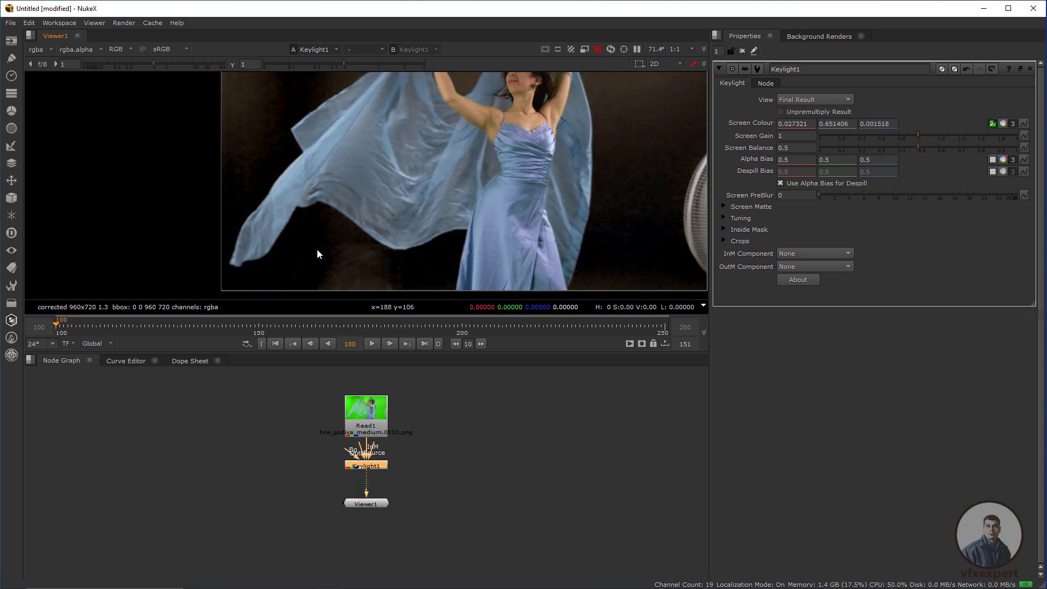
- Display the alpha channel of the key and examine the matte around frame 118
scroll(385, 230, down, 2)
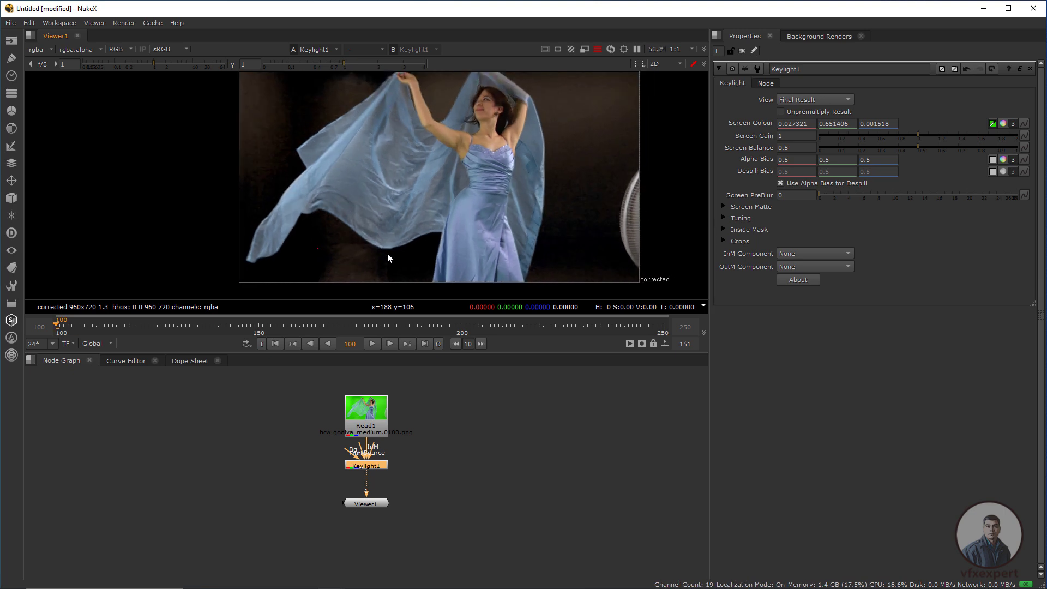
key(a)
scroll(315, 245, up, 2)
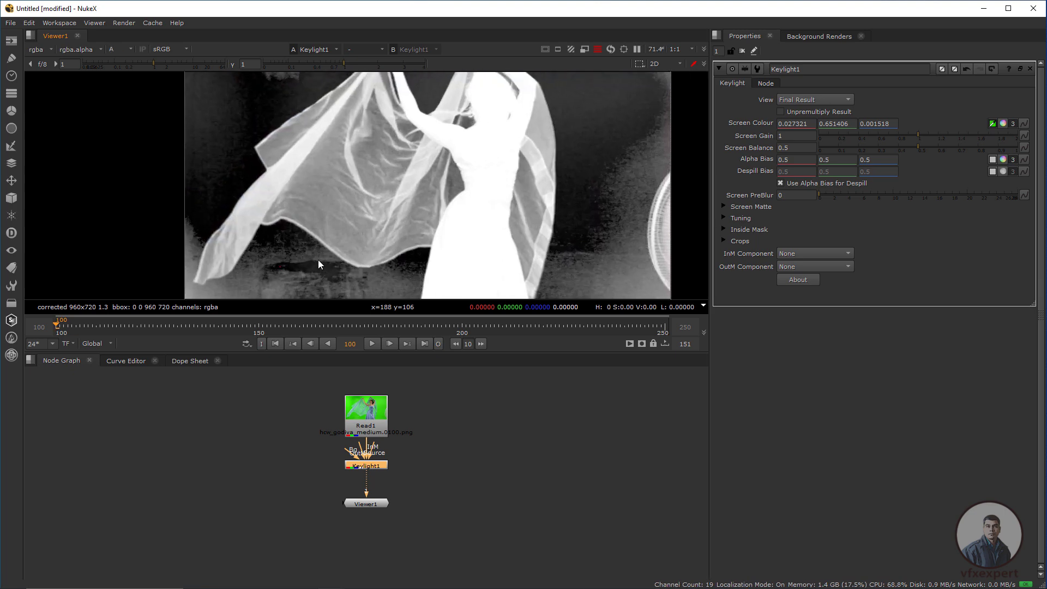
mouse_move(140, 328)
mouse_down()
mouse_move(182, 327)
mouse_move(128, 329)
mouse_up()
scroll(369, 259, down, 3)
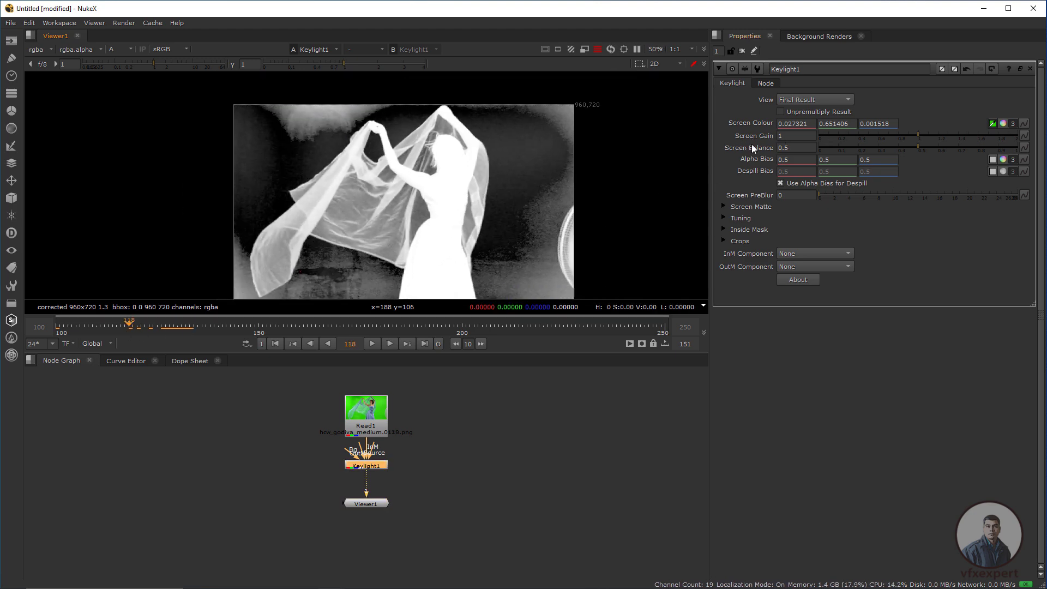
- Raise the Keylight Screen Gain to 1.1 and check the veil matte at frame 149
drag(918, 135, 928, 133)
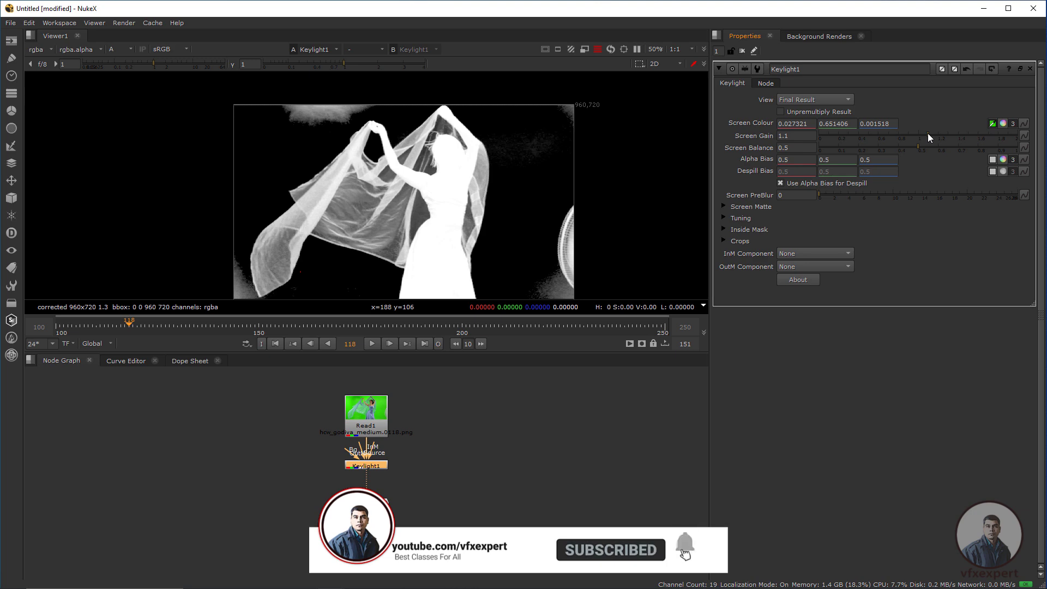
scroll(360, 175, up, 2)
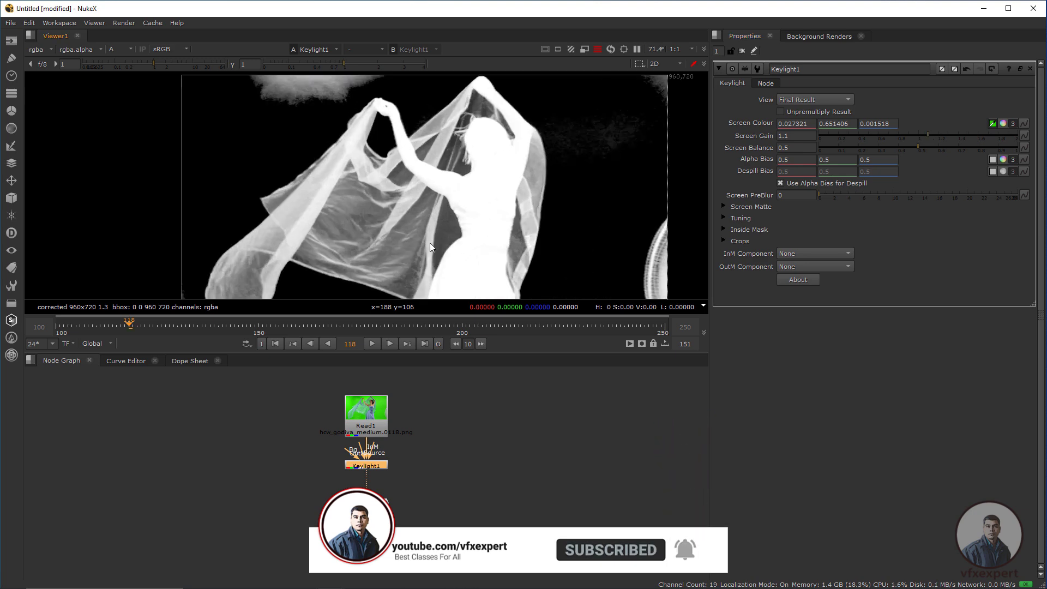
scroll(433, 223, down, 1)
drag(198, 324, 255, 326)
scroll(392, 225, down, 2)
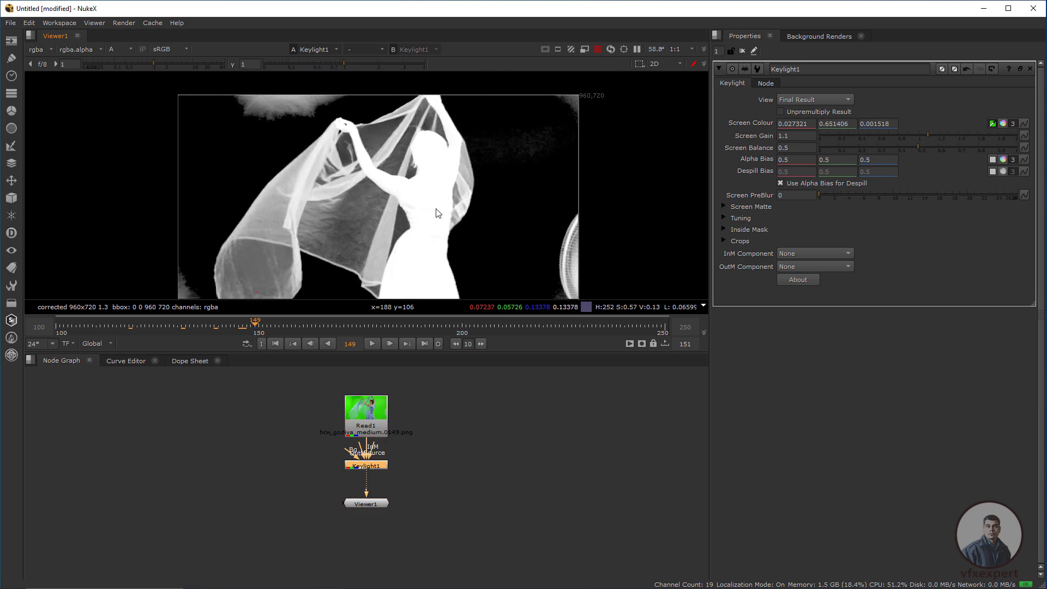
scroll(419, 220, up, 4)
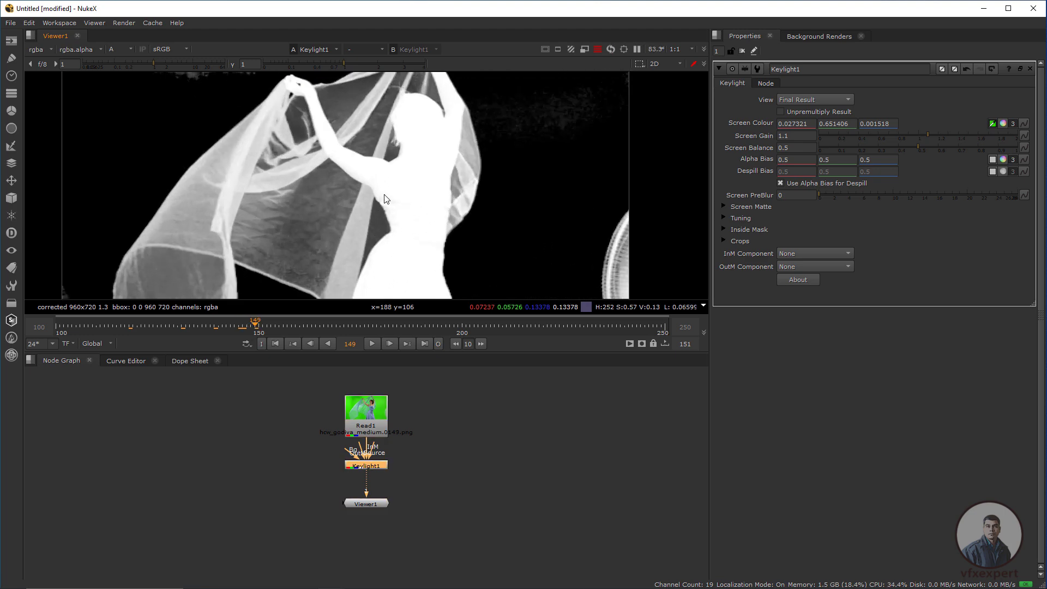
- Lower the viewer gamma to 0.58 and set the Screen Matte's Clip White to 0.9 in Keylight
drag(343, 64, 325, 63)
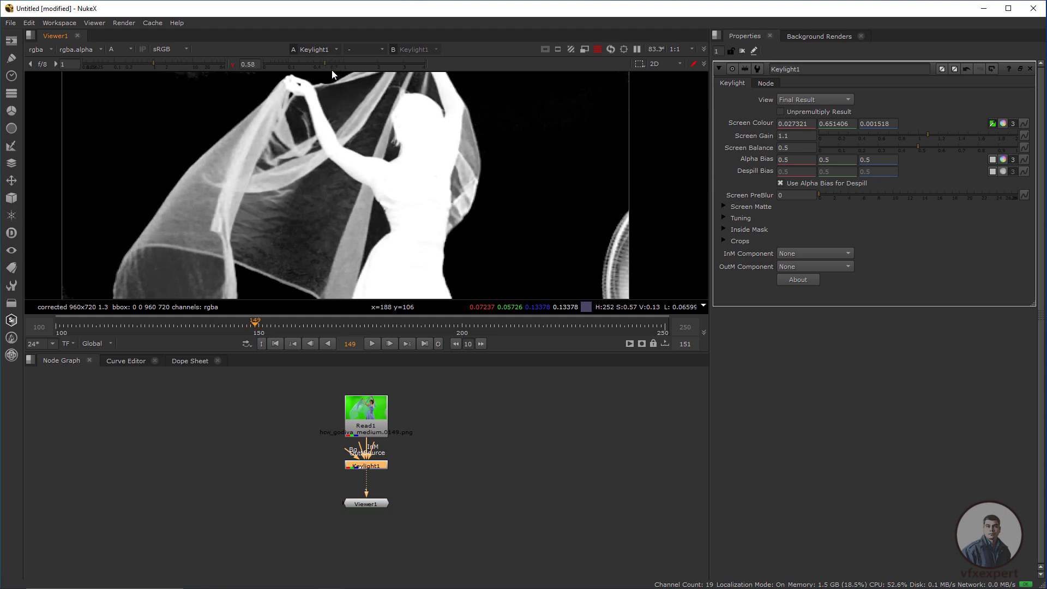
click(724, 206)
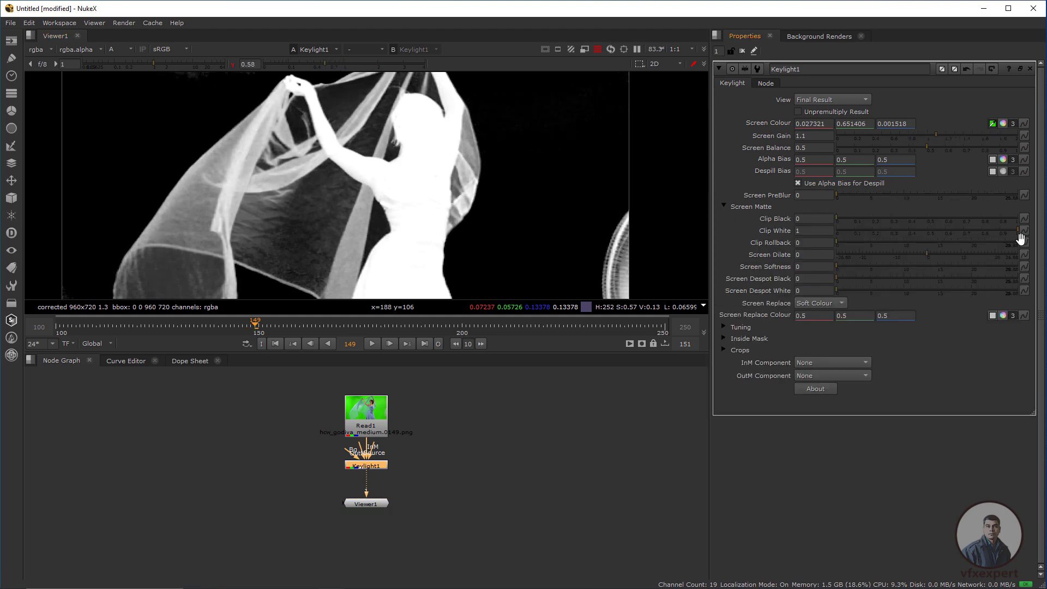
drag(1018, 231, 1002, 234)
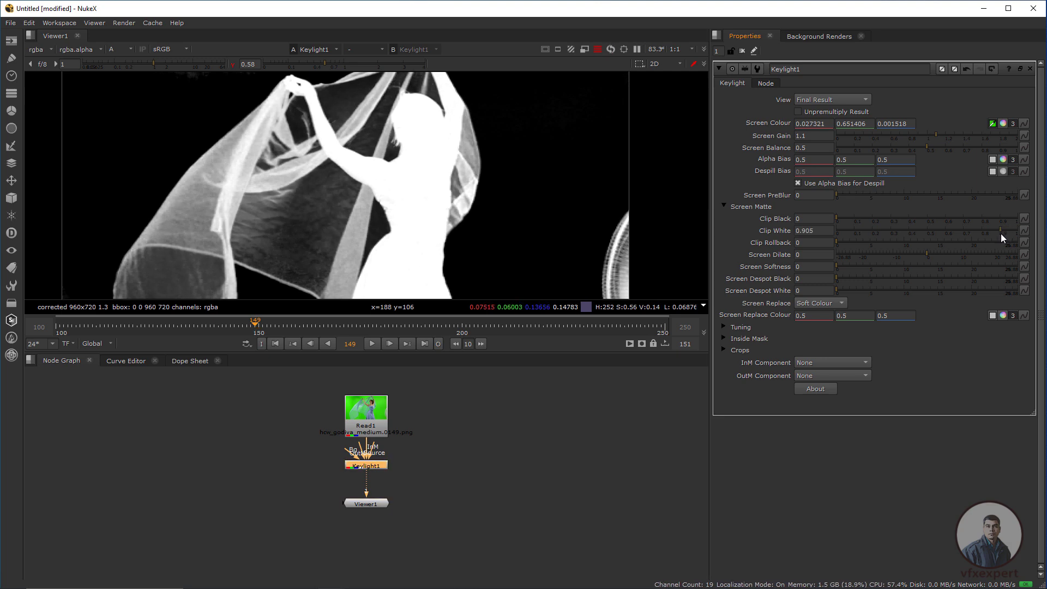
- Set the green value of Keylight's Alpha Bias to 0.55 and check the veil matte
click(850, 160)
text(5)
key(Return)
scroll(526, 197, down, 2)
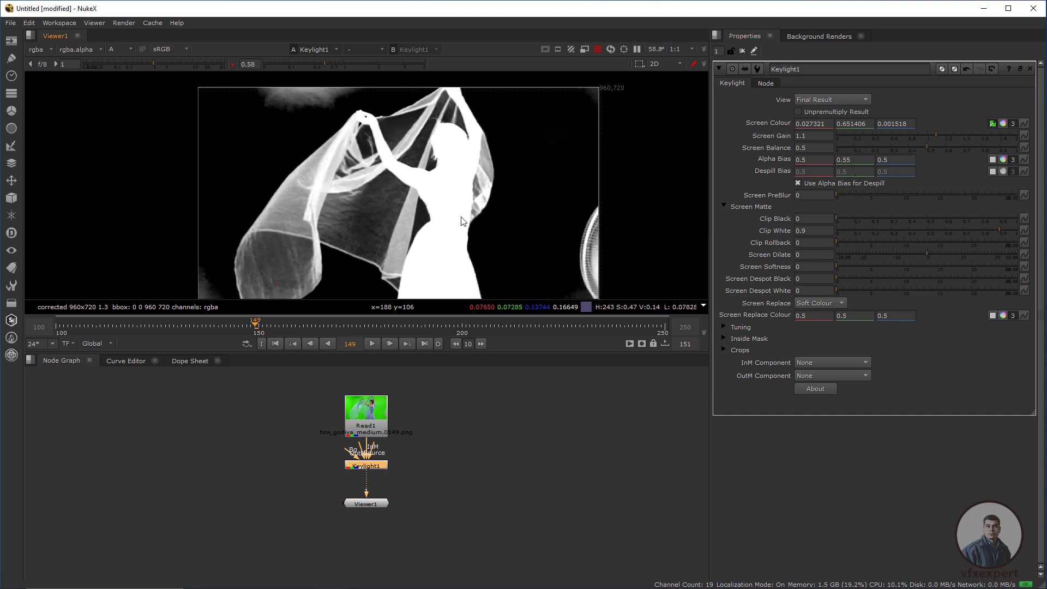
scroll(458, 197, up, 1)
scroll(427, 218, up, 1)
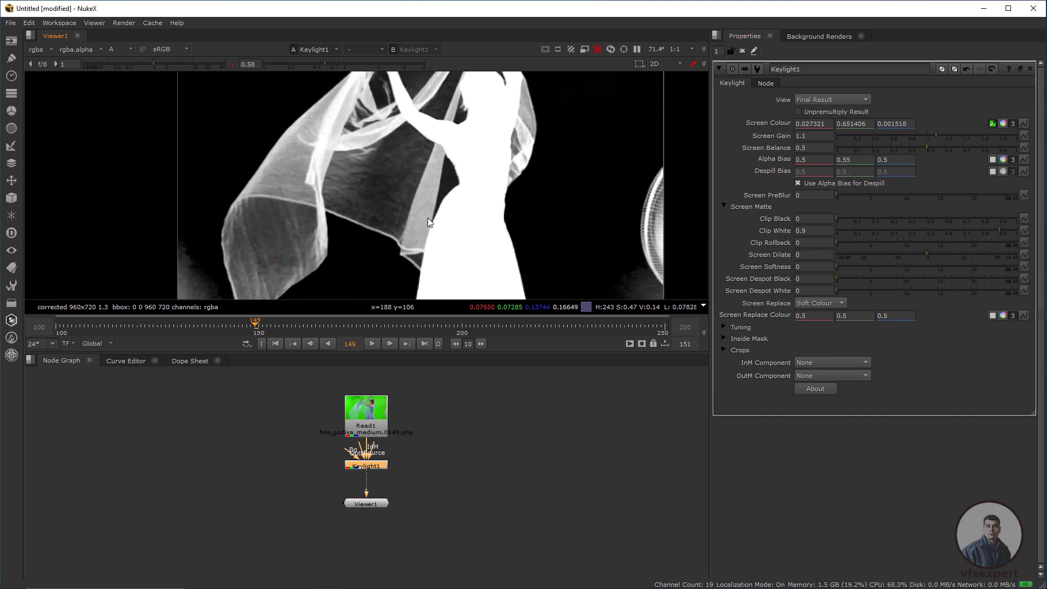
scroll(409, 246, down, 2)
- Go to frame 145 and set the Keylight Screen Gain to 1.04
mouse_move(250, 327)
mouse_down()
mouse_move(165, 328)
mouse_move(239, 326)
mouse_up()
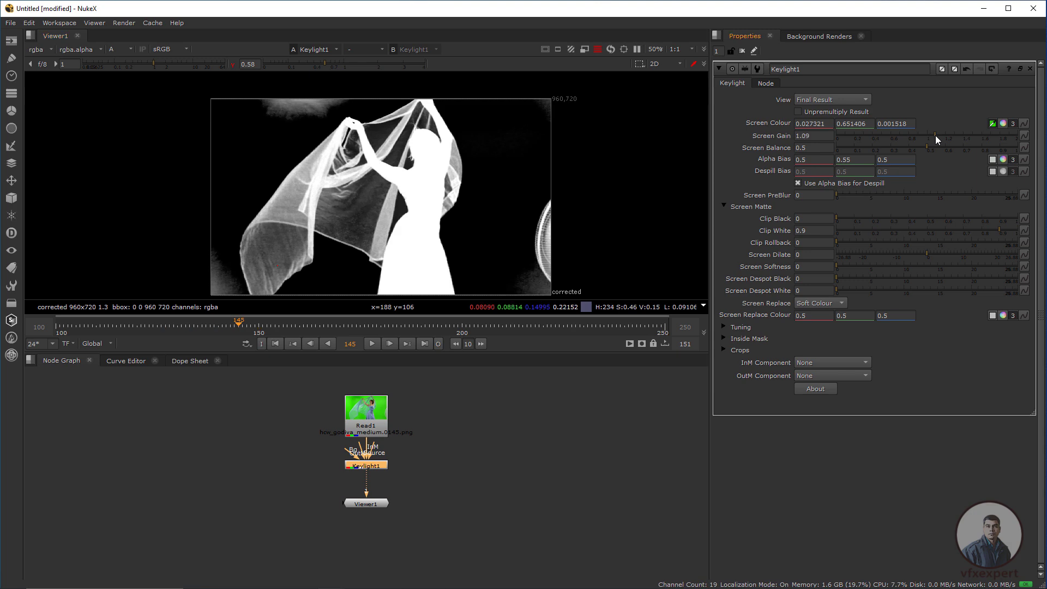
drag(934, 135, 931, 136)
scroll(326, 222, down, 1)
scroll(299, 229, up, 2)
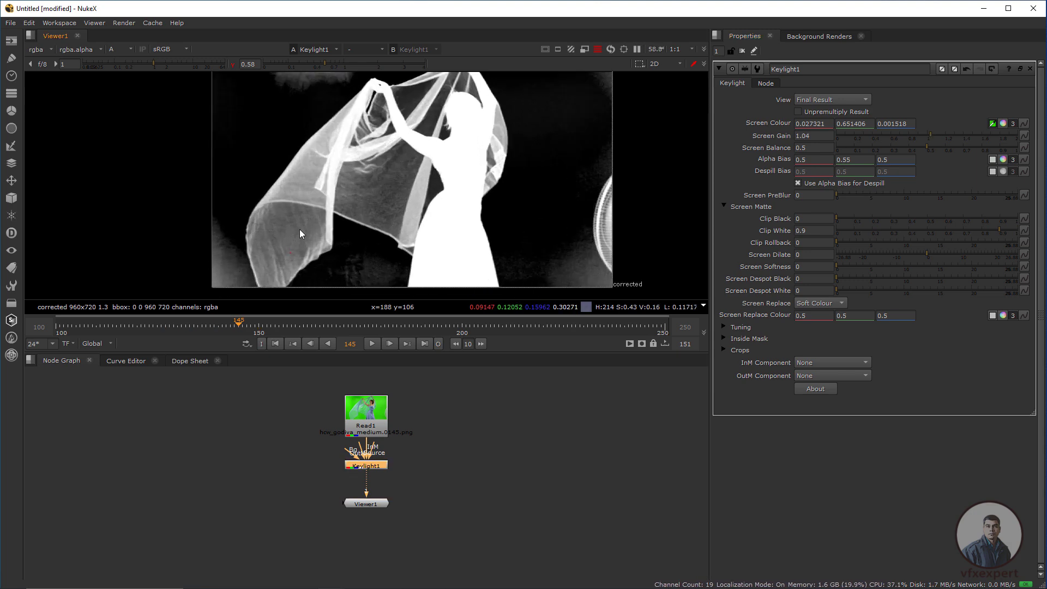
- Check the veil and backdrop in the alpha matte at frames 132 and 174
mouse_move(204, 330)
mouse_down()
mouse_move(155, 332)
mouse_move(200, 330)
mouse_move(186, 332)
mouse_up()
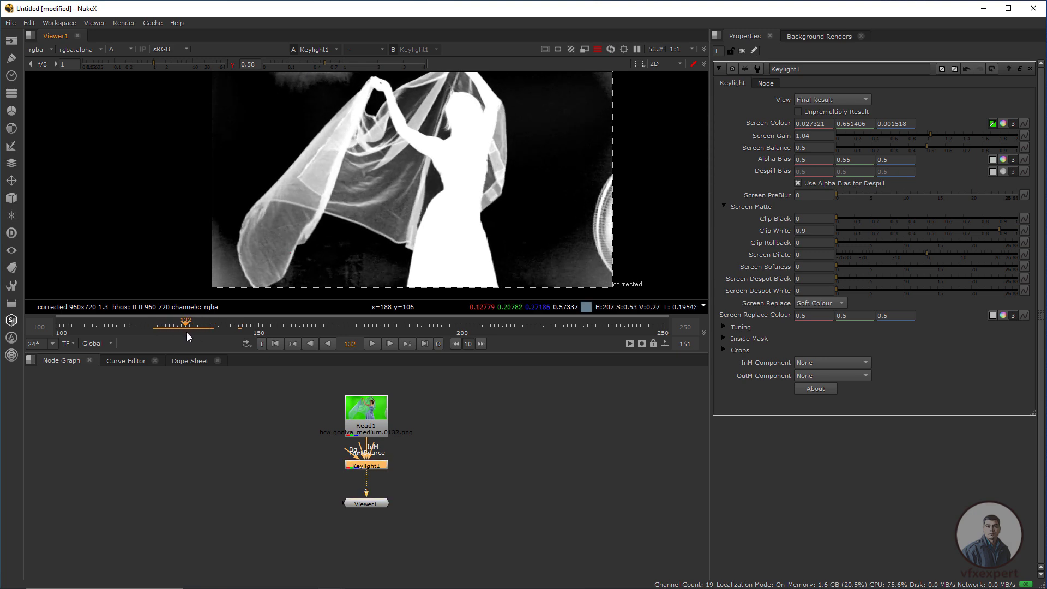
scroll(480, 222, down, 1)
scroll(480, 223, up, 1)
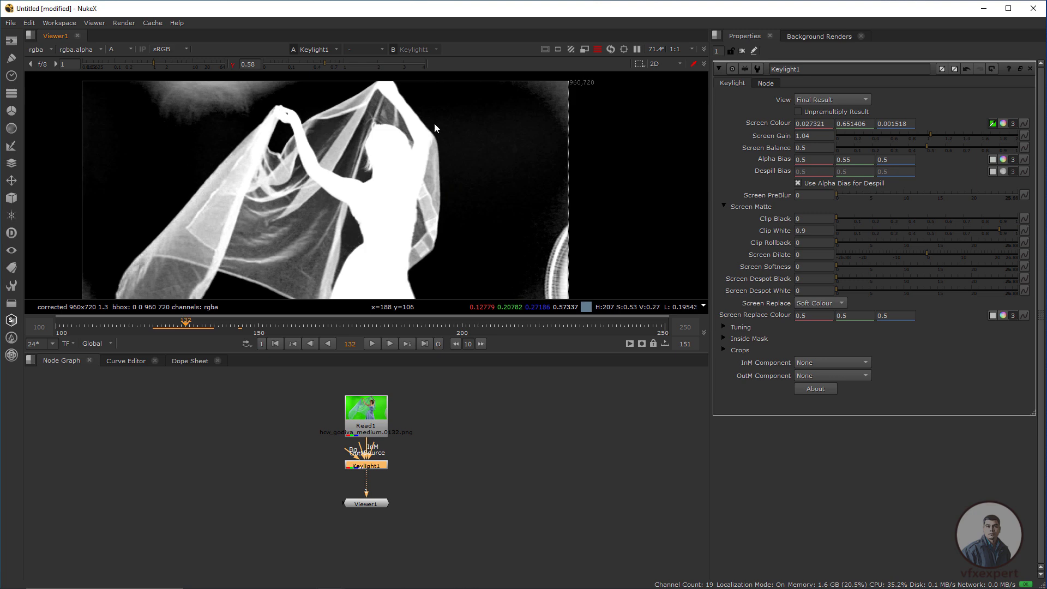
scroll(461, 213, down, 1)
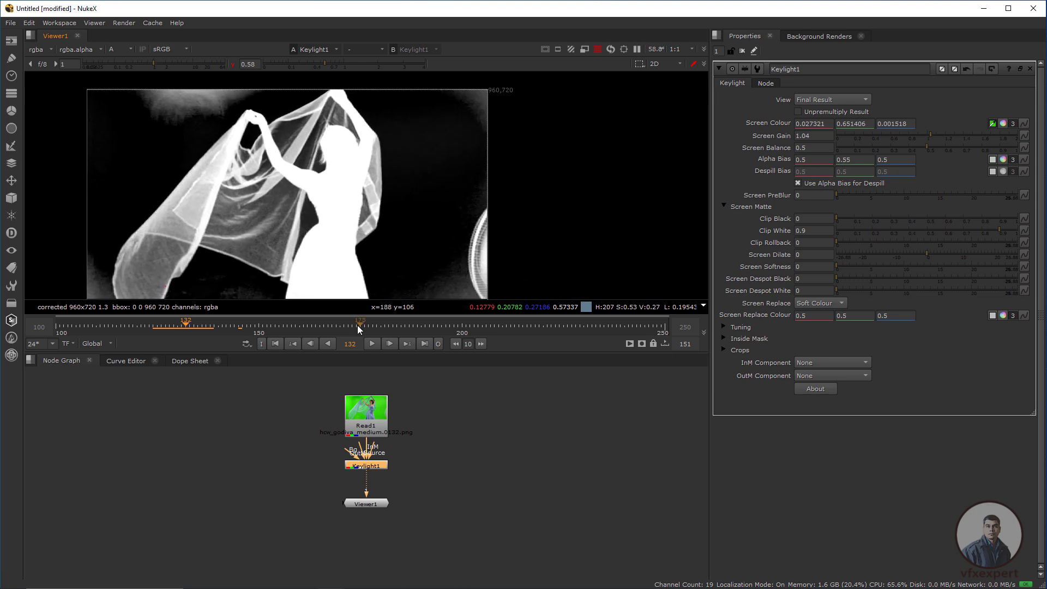
drag(343, 328, 356, 329)
drag(407, 429, 424, 410)
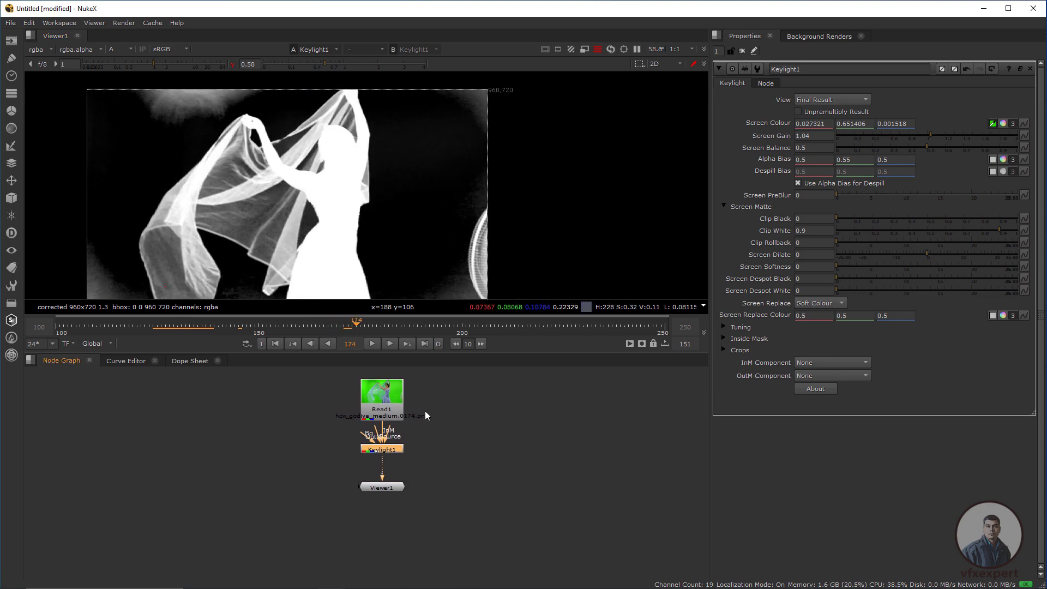
- Make room above the Viewer node and insert a Grade node directly after Keylight1
drag(384, 487, 391, 519)
click(385, 448)
key(g)
drag(385, 462, 385, 469)
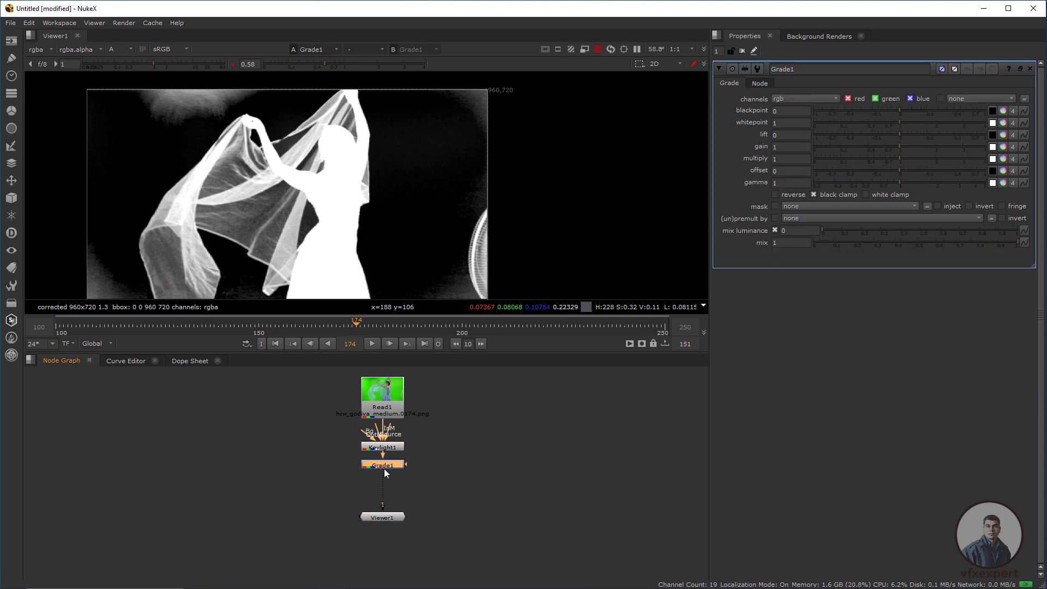
- Add a Roto node beside the Grade and connect it as the Grade's mask, aligning the two nodes
click(443, 469)
key(o)
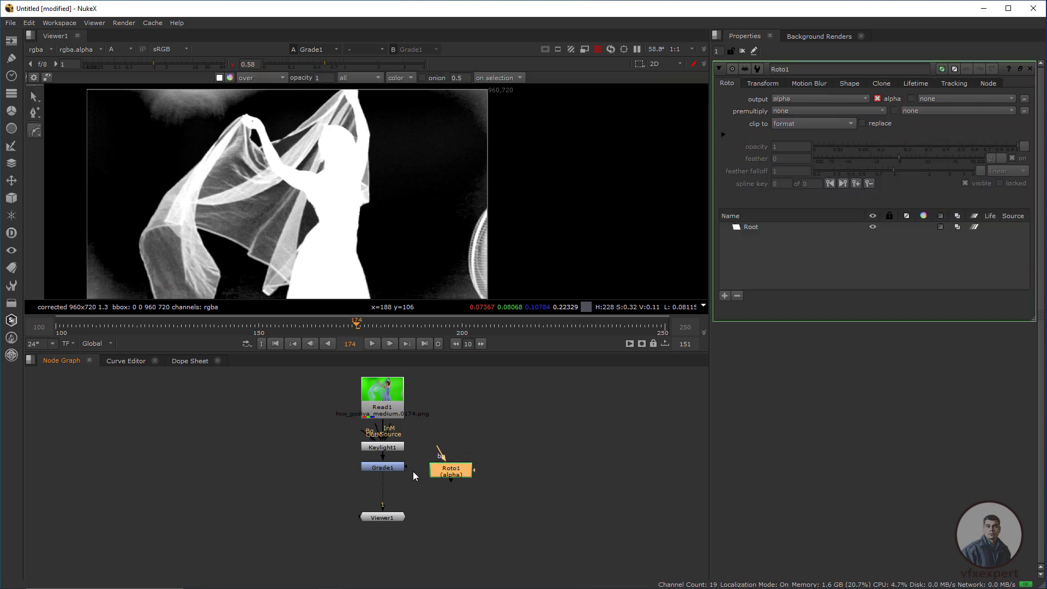
drag(406, 467, 466, 468)
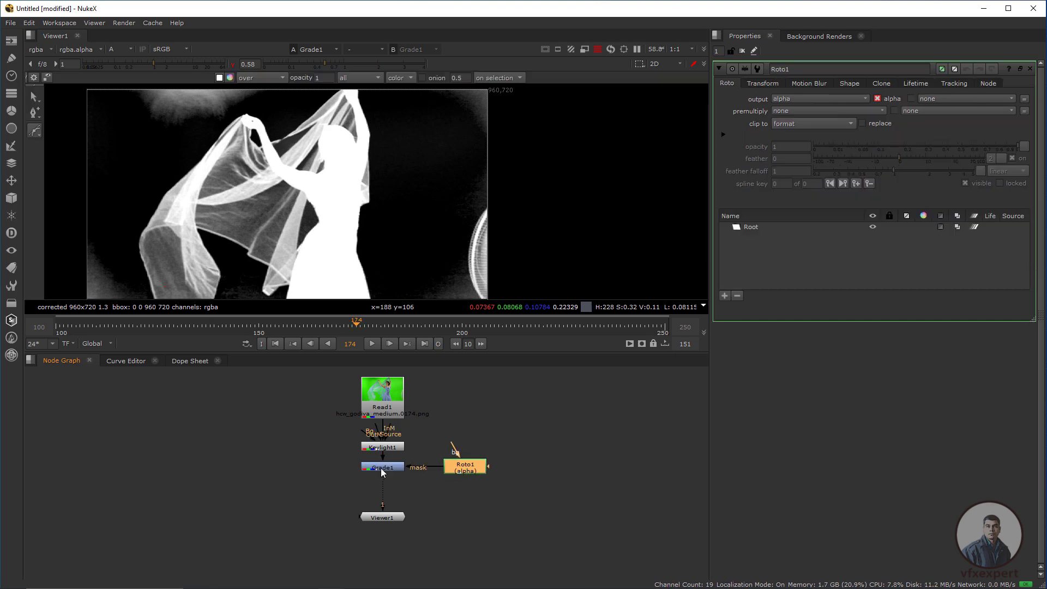
drag(381, 469, 382, 475)
drag(462, 468, 467, 476)
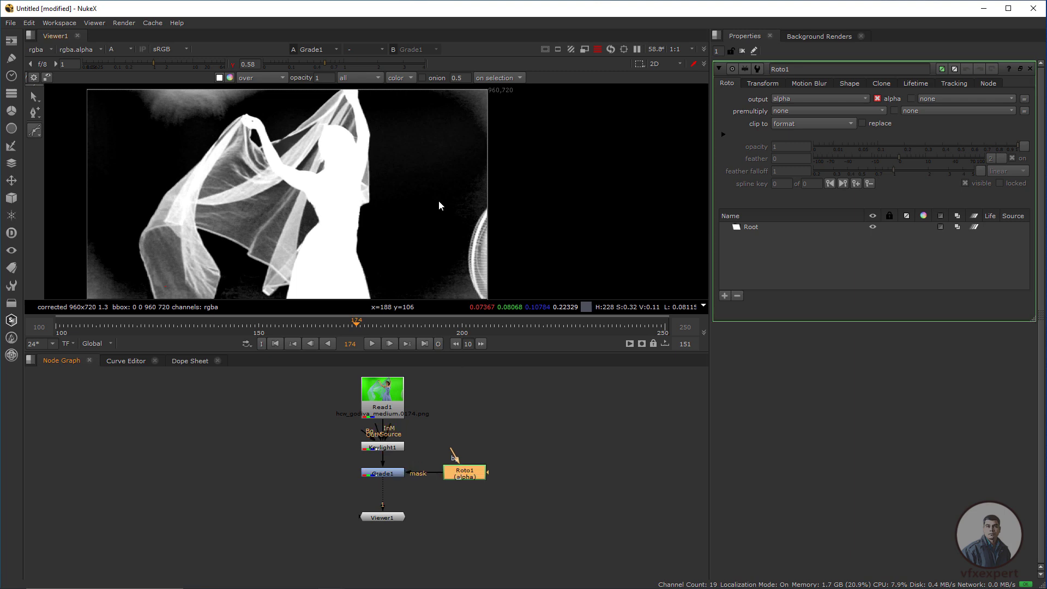
- Reset the viewer gamma to 1 and draw a closed Bezier around the backdrop noise beside the dancer's raised arm at frame 174
drag(421, 224, 417, 273)
click(375, 123)
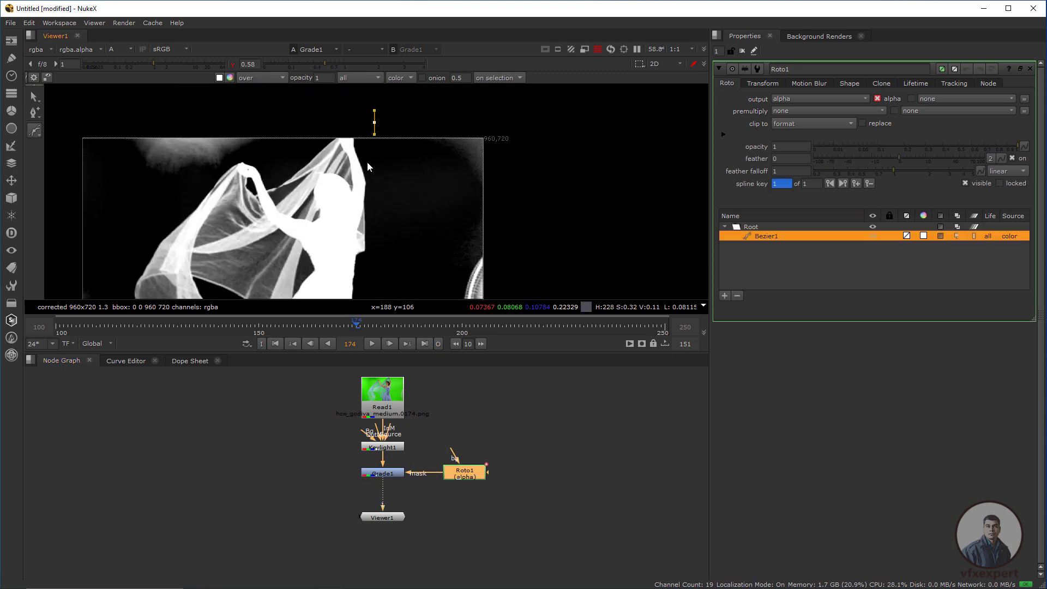
click(230, 66)
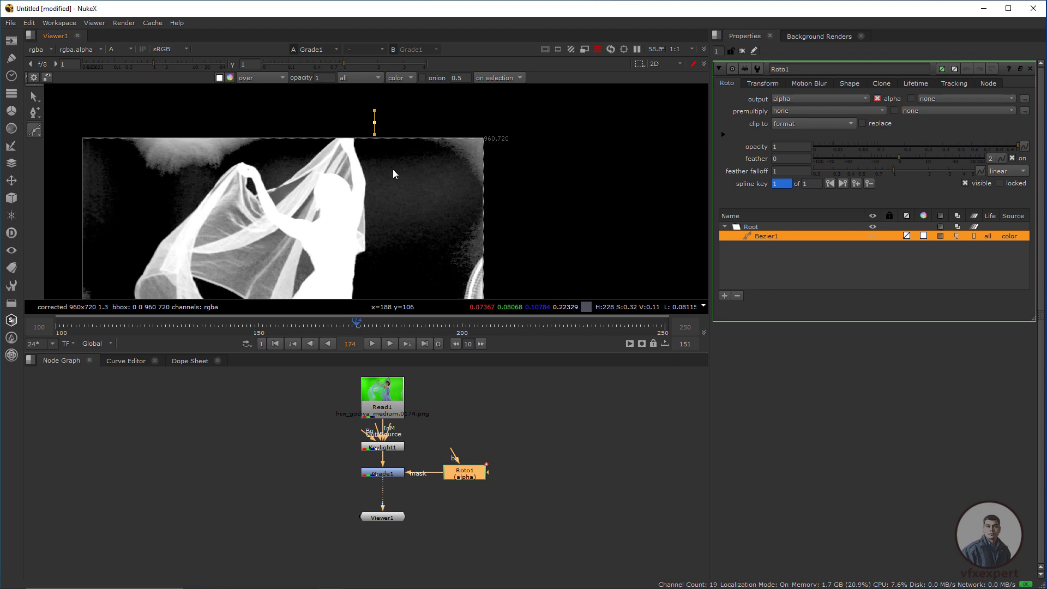
scroll(416, 231, down, 2)
drag(415, 232, 421, 184)
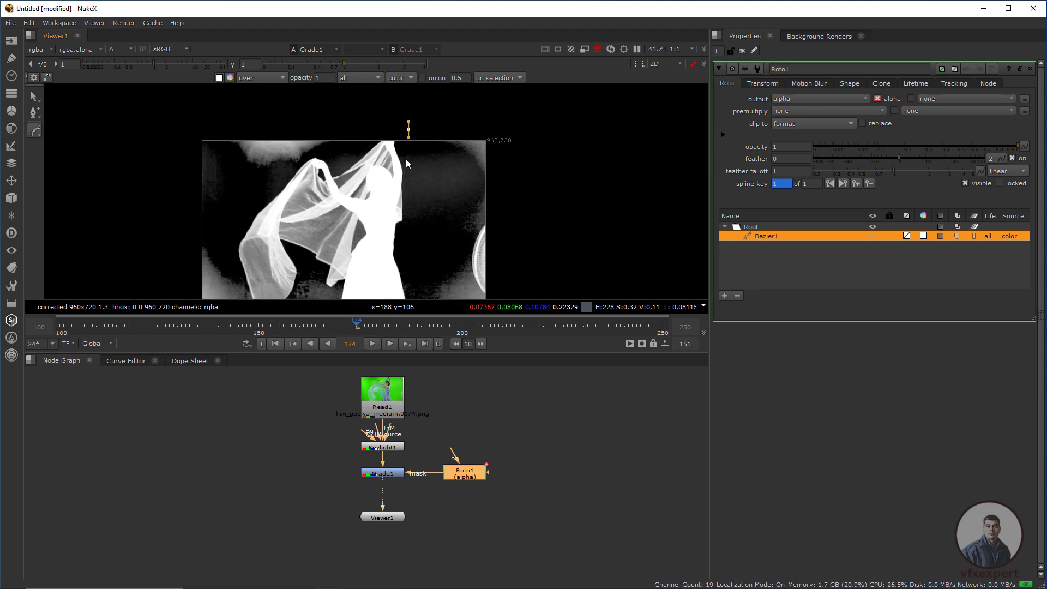
click(404, 200)
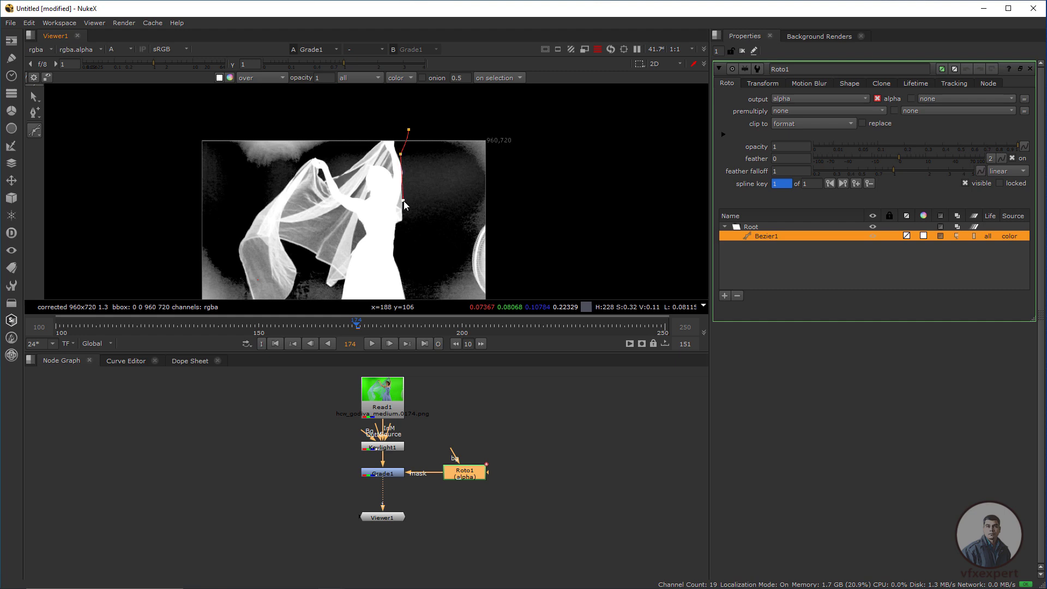
click(443, 230)
click(470, 199)
click(452, 157)
click(442, 133)
click(409, 130)
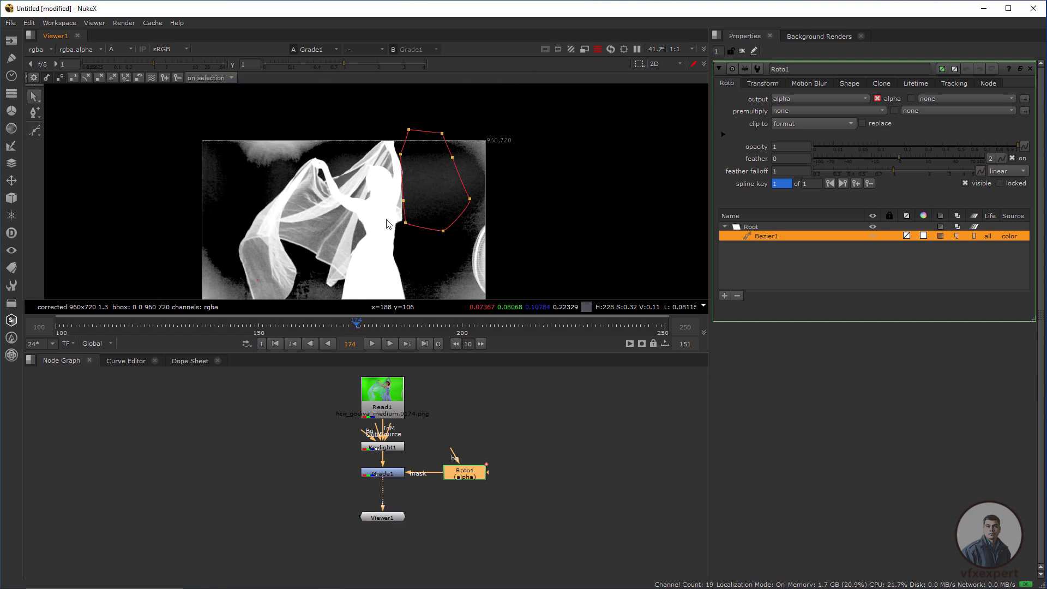
- Go to frame 138 and set the Screen Gain of Keylight1 to 1.09
scroll(387, 223, down, 1)
drag(355, 326, 211, 327)
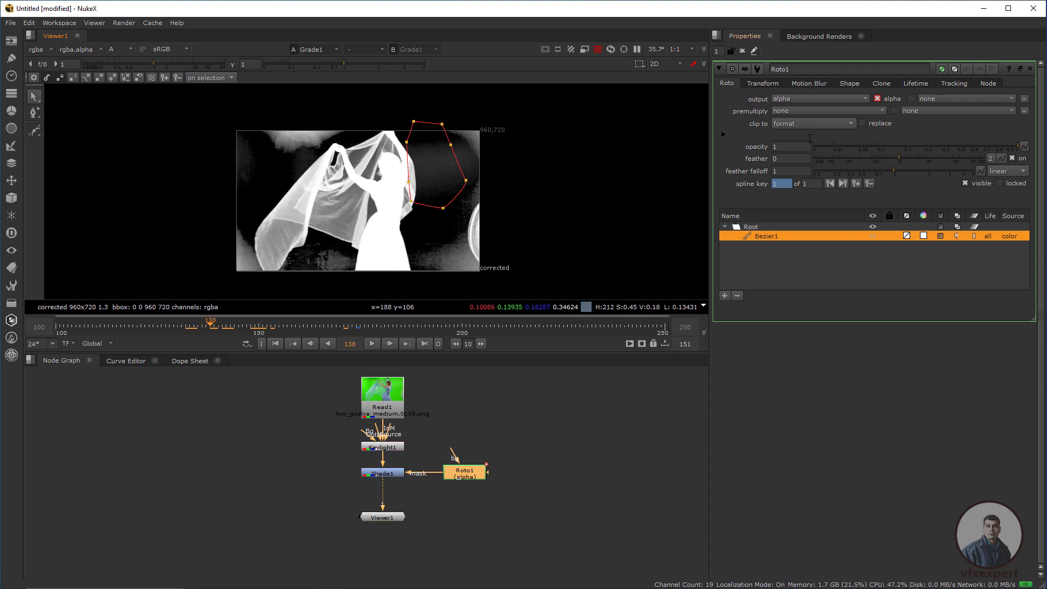
double_click(383, 449)
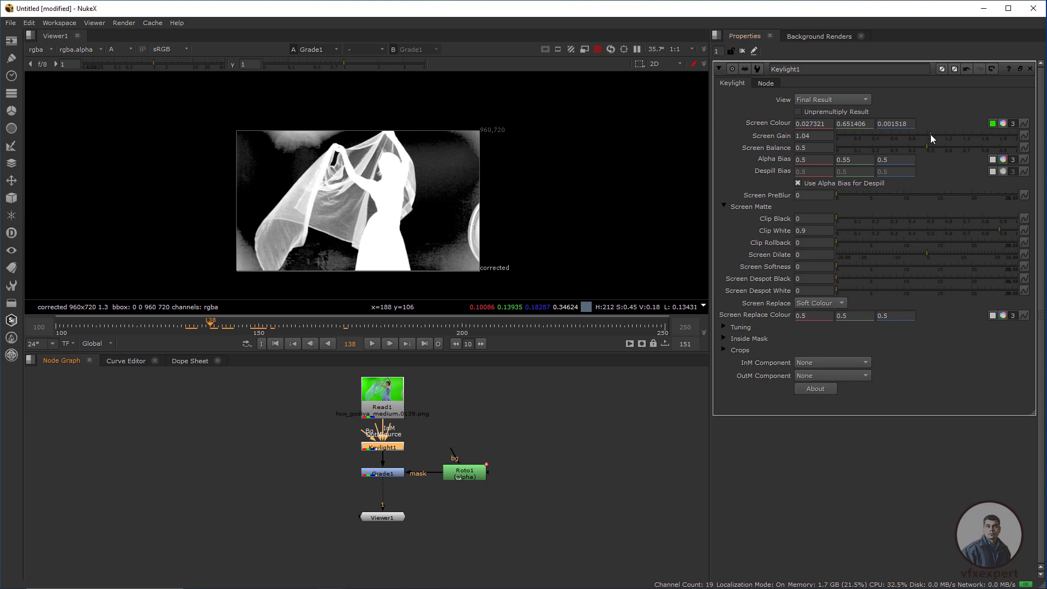
drag(930, 134, 934, 134)
scroll(491, 156, up, 3)
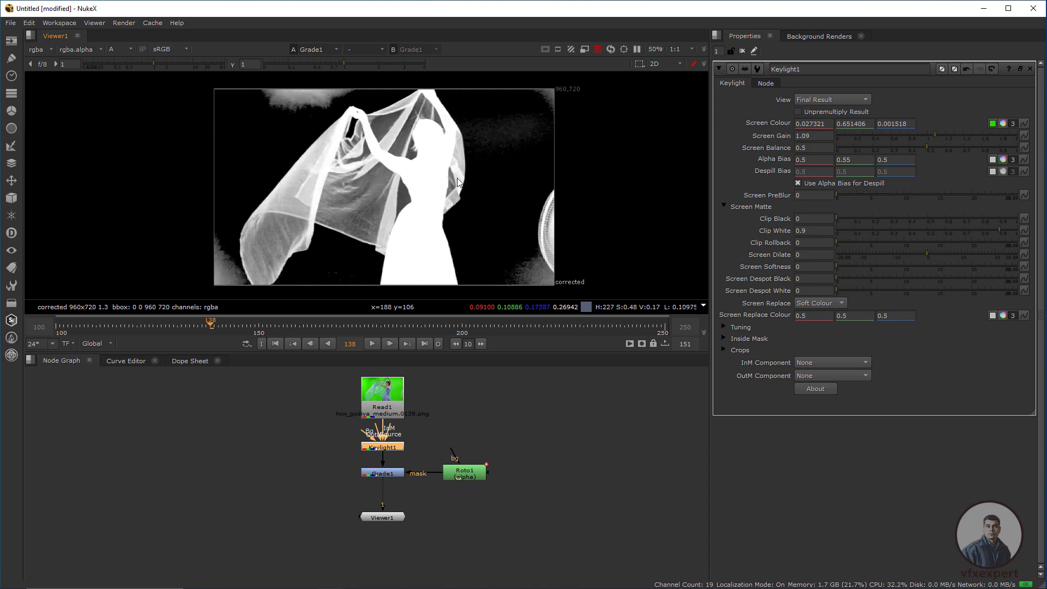
- Reopen Roto1, select all points of the Bezier, and shift the shape slightly away from the dancer at frame 174
double_click(465, 472)
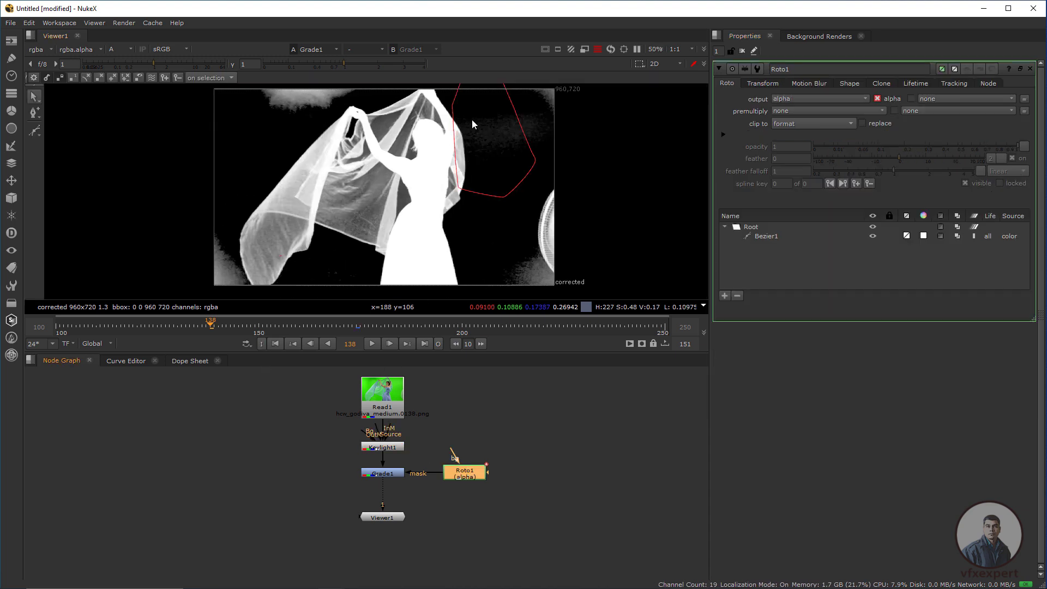
scroll(479, 188, down, 1)
scroll(478, 188, down, 1)
drag(479, 188, 436, 211)
drag(410, 119, 540, 279)
scroll(459, 216, up, 2)
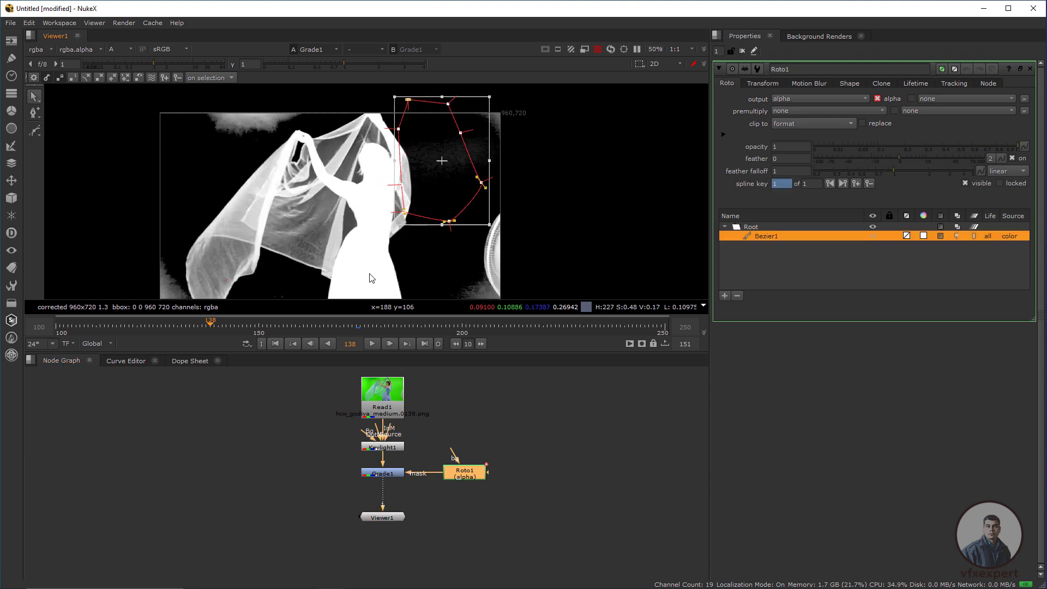
click(357, 329)
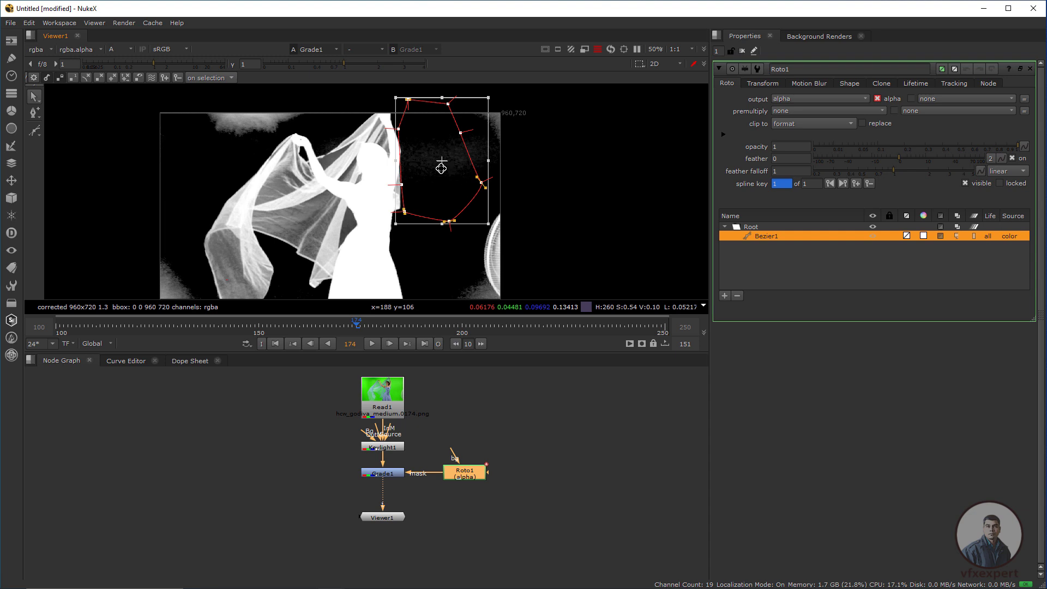
drag(441, 168, 445, 164)
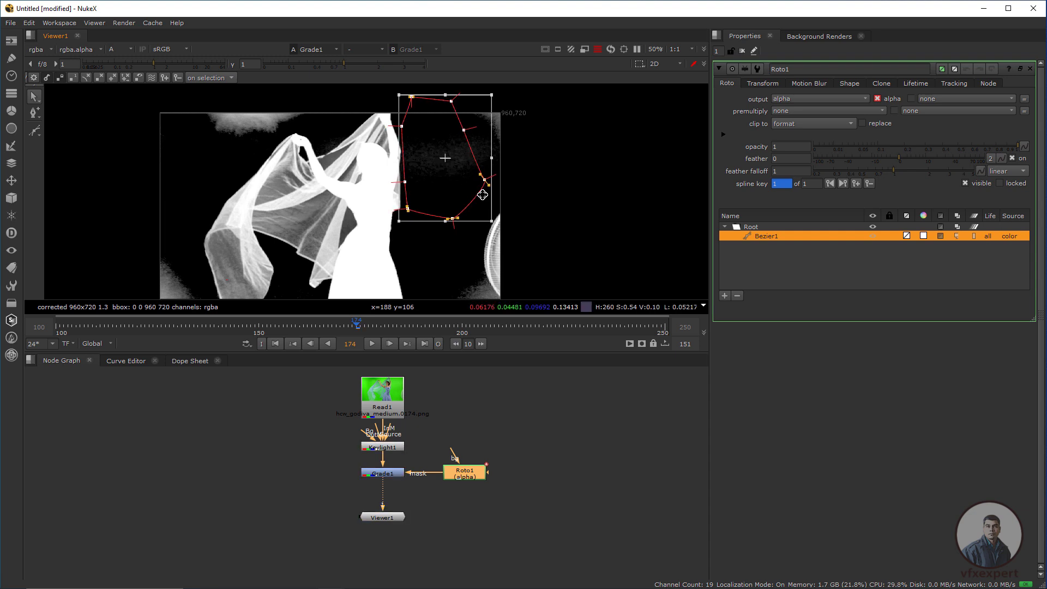
- Expand the feather outward around all points of the Bezier shape
key(e)
key(e)
key(e)
key(e)
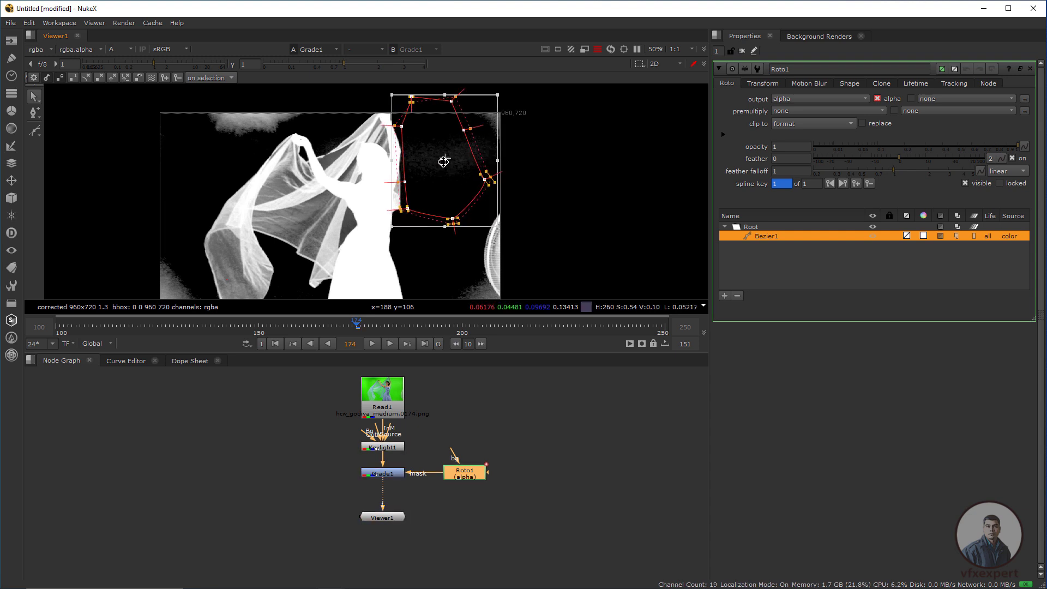
click(452, 214)
- Shift the whole Bezier away from the dancer at frame 202 and keyframe its position at further frames, including frame 249
click(469, 328)
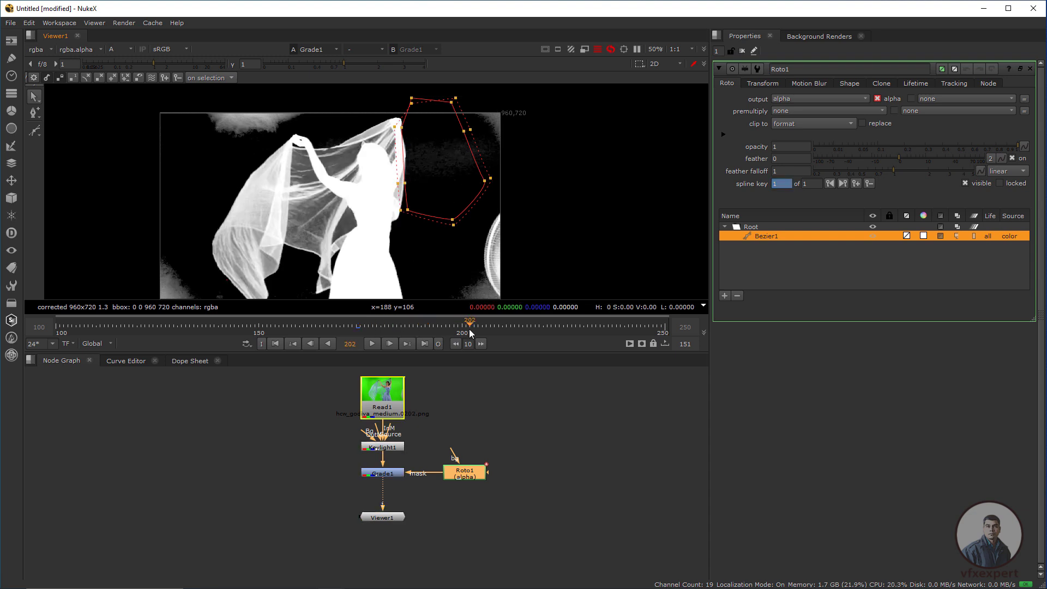
drag(391, 97, 575, 228)
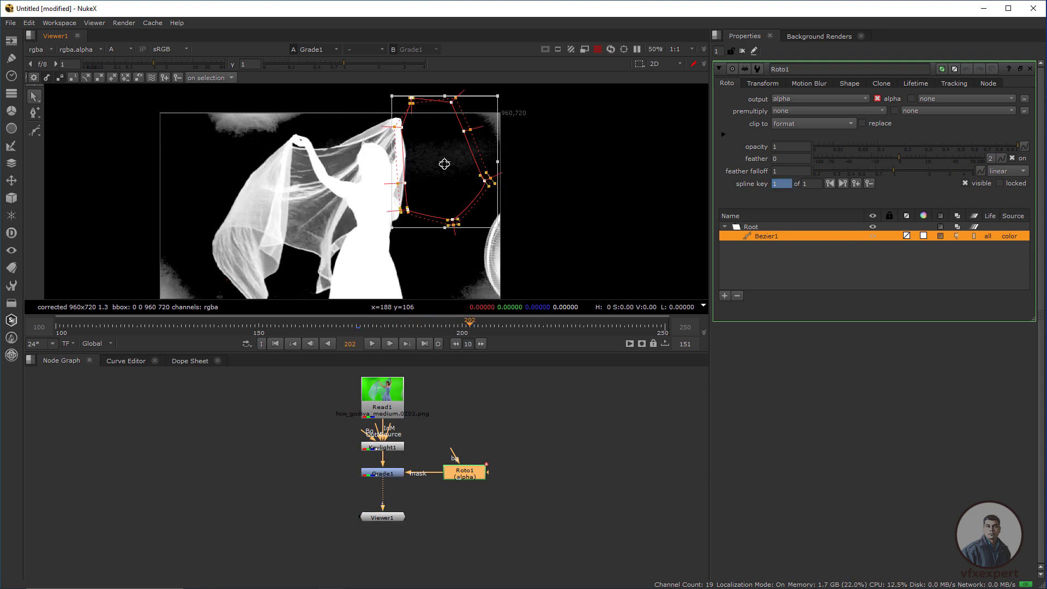
mouse_move(445, 164)
mouse_down()
mouse_move(459, 141)
mouse_move(450, 164)
mouse_move(461, 162)
mouse_up()
click(151, 328)
click(276, 344)
click(593, 329)
click(661, 328)
click(488, 460)
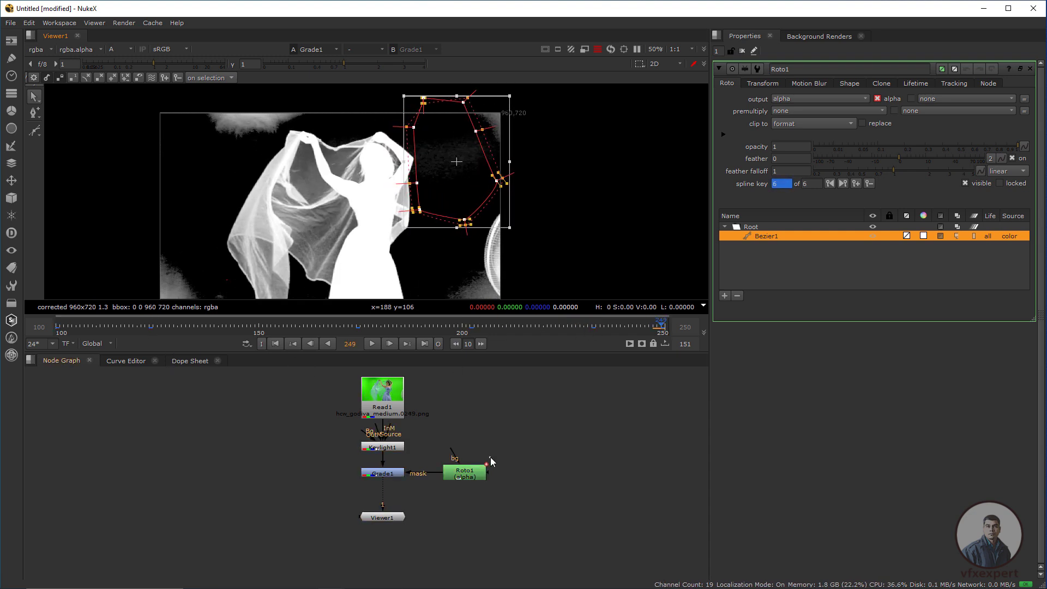
- Set Grade1's channels to alpha and raise its blackpoint to 0.045 to clean the masked backdrop area
double_click(385, 474)
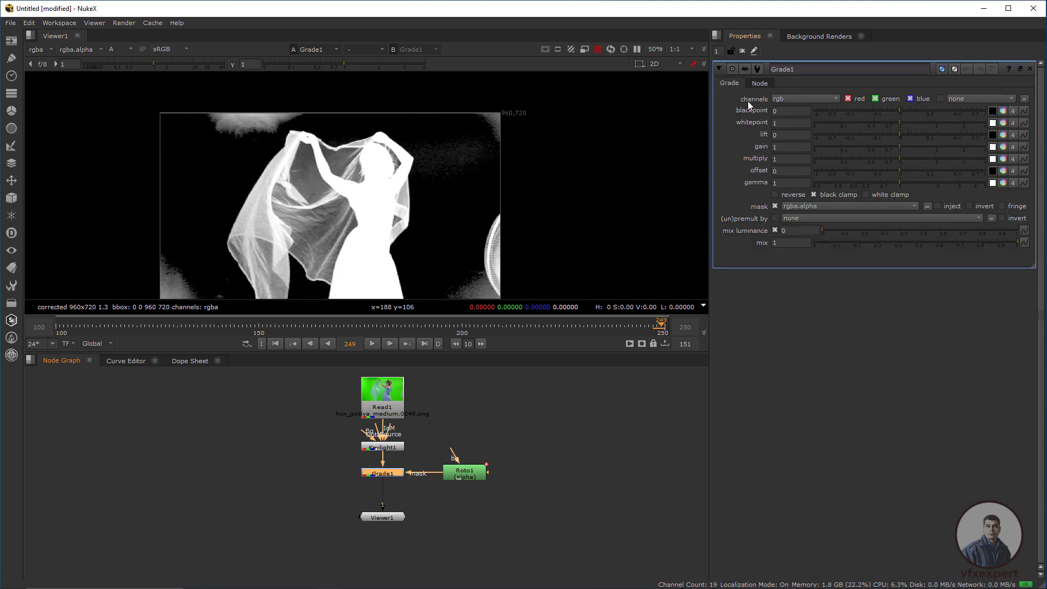
click(790, 99)
click(796, 155)
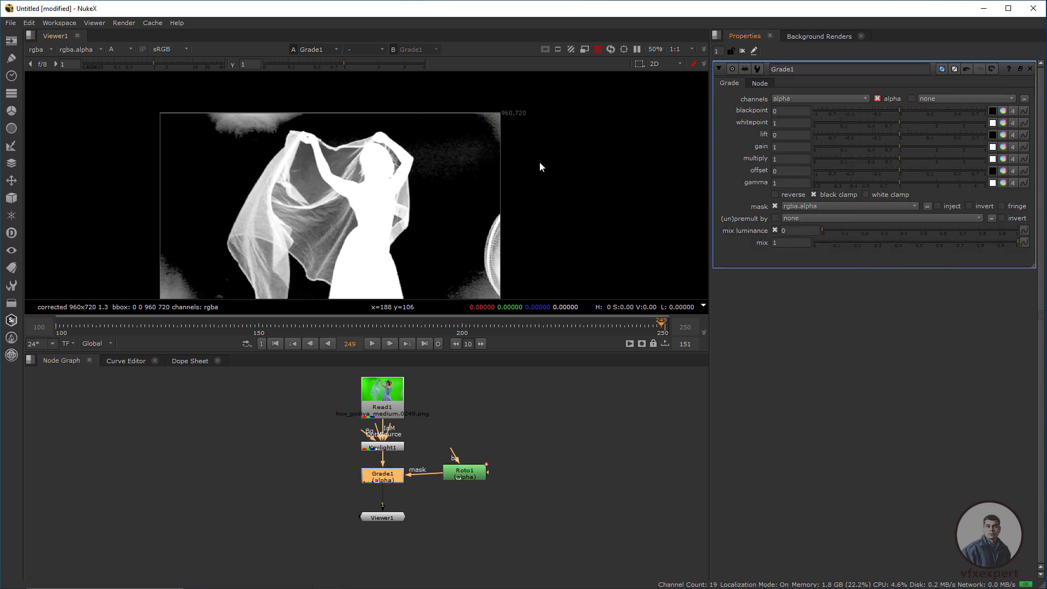
scroll(434, 199, down, 1)
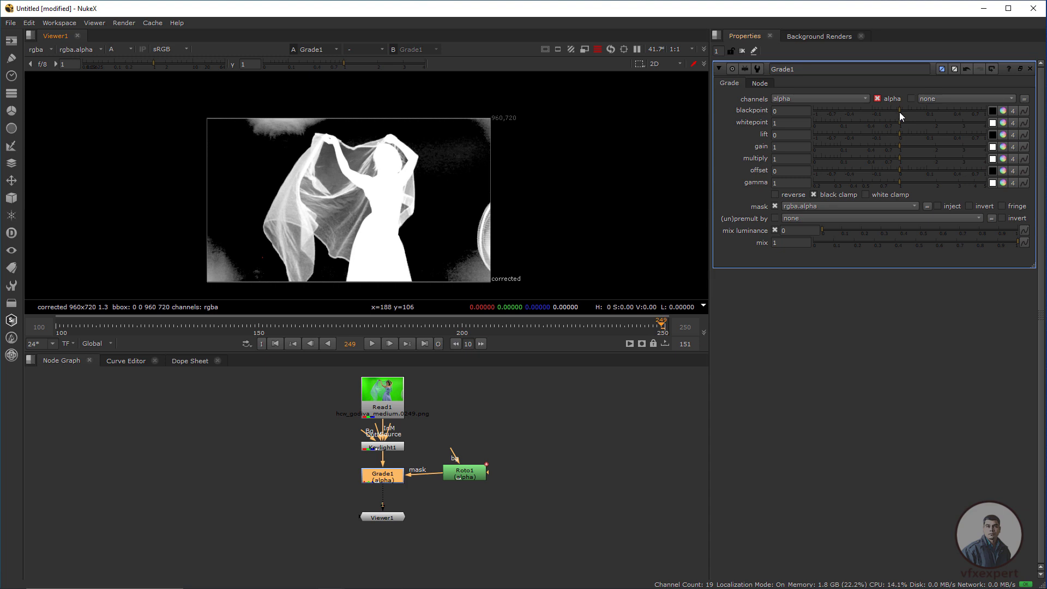
drag(898, 110, 917, 109)
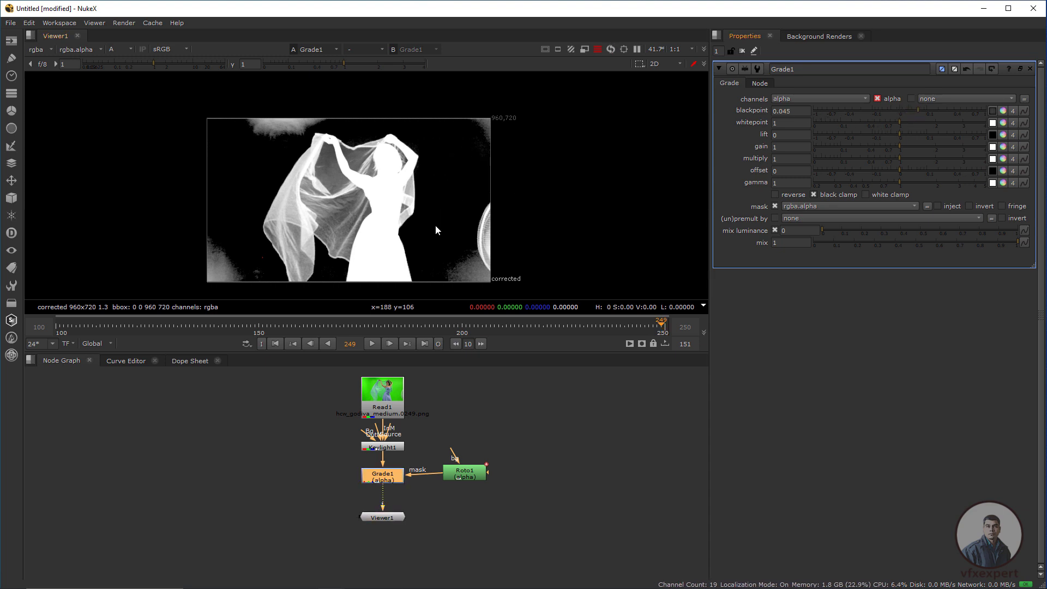
- Examine the alpha matte across the shot, including frames 150 and 156, for leftover noise around the veil and corners
scroll(435, 225, down, 1)
drag(443, 325, 260, 326)
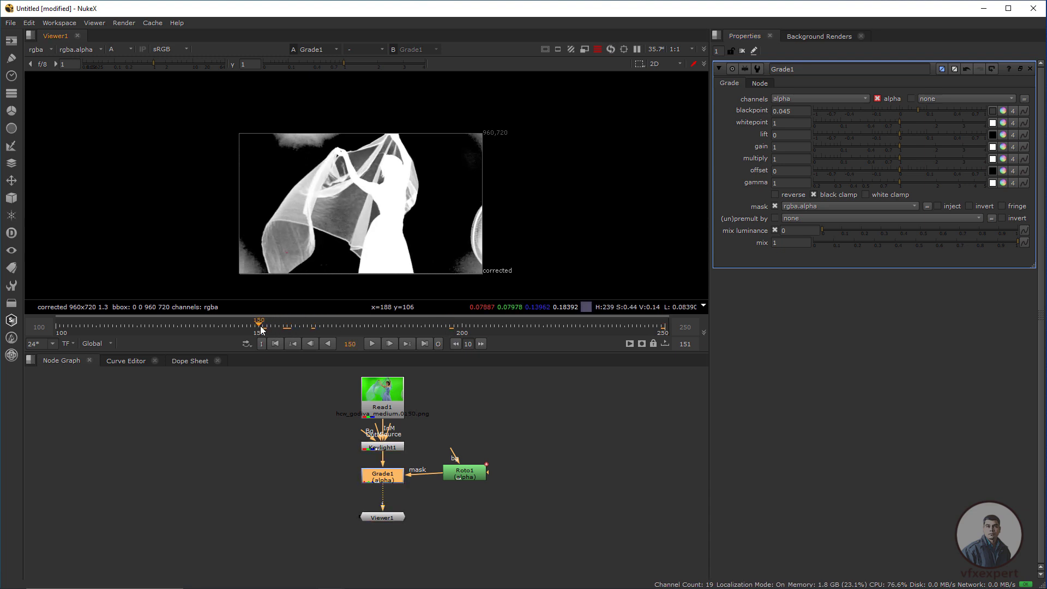
drag(322, 251, 371, 245)
scroll(371, 244, up, 1)
drag(261, 325, 146, 327)
drag(161, 326, 281, 264)
scroll(308, 255, up, 2)
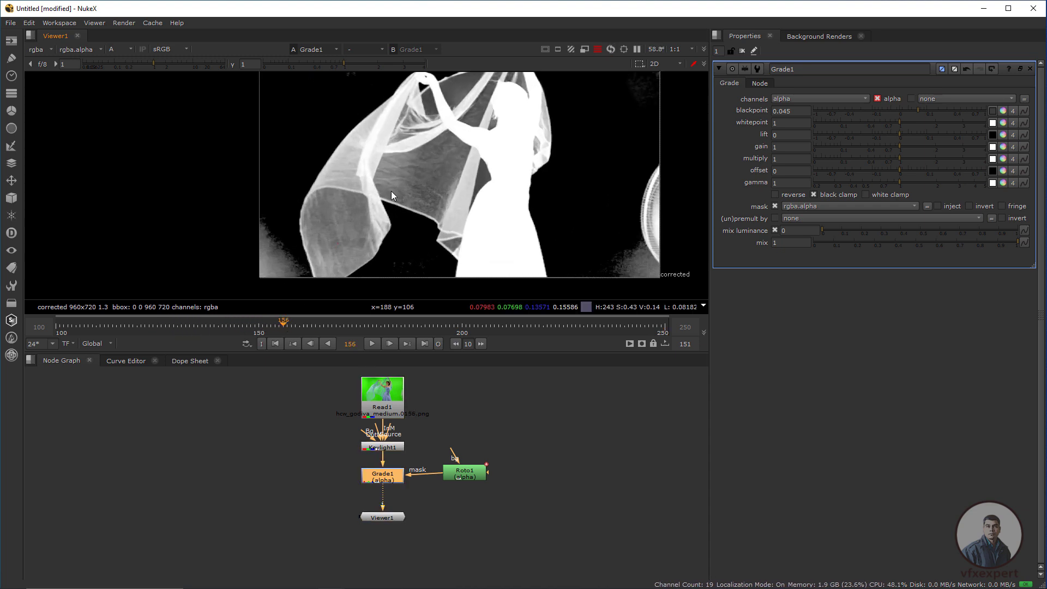
scroll(450, 240, down, 1)
drag(451, 240, 462, 213)
drag(334, 236, 313, 252)
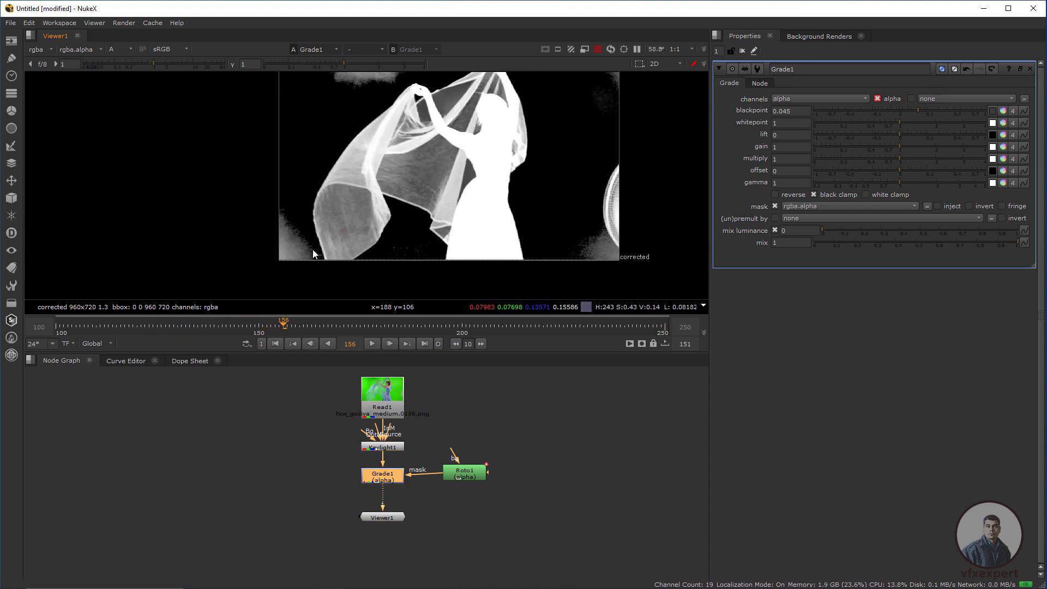
scroll(311, 250, up, 2)
scroll(338, 267, down, 1)
- Insert a second Grade node after Grade1 and connect a new Roto node as its mask
click(472, 511)
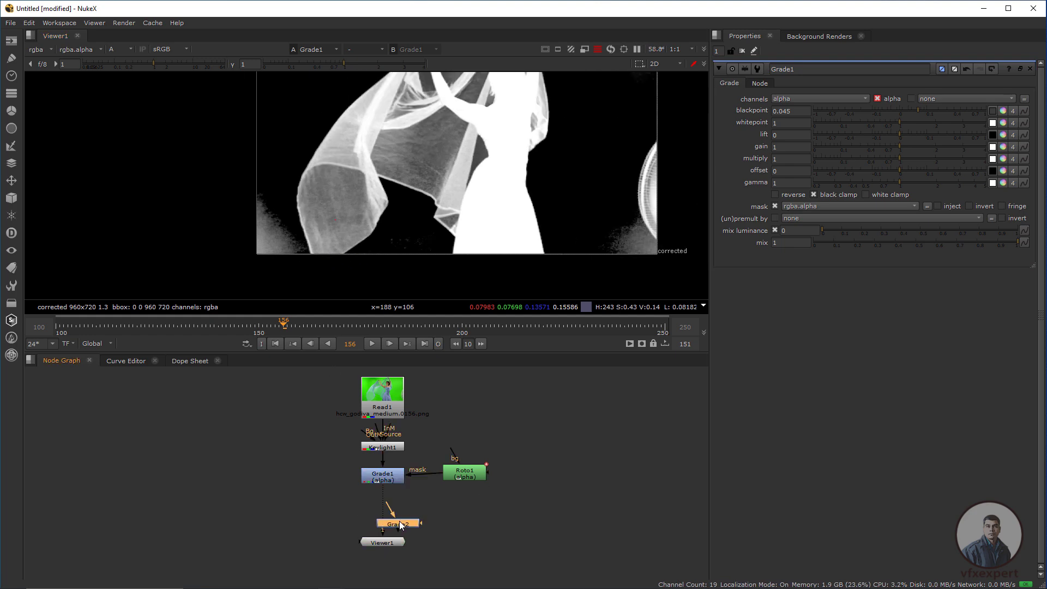
key(g)
click(440, 509)
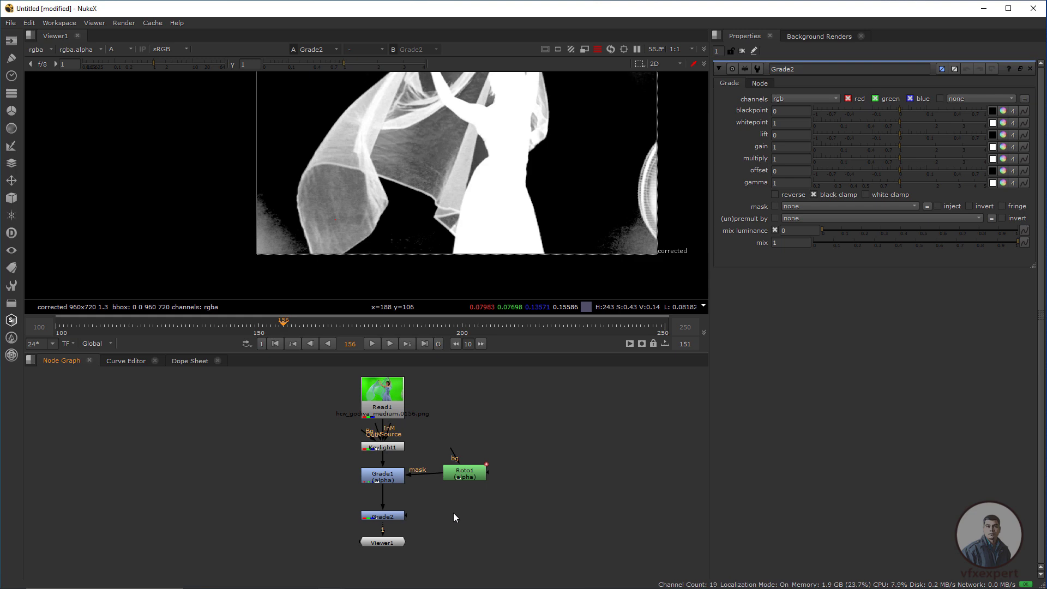
key(o)
drag(406, 516, 463, 517)
- Set the channels of Grade2 to alpha
click(389, 518)
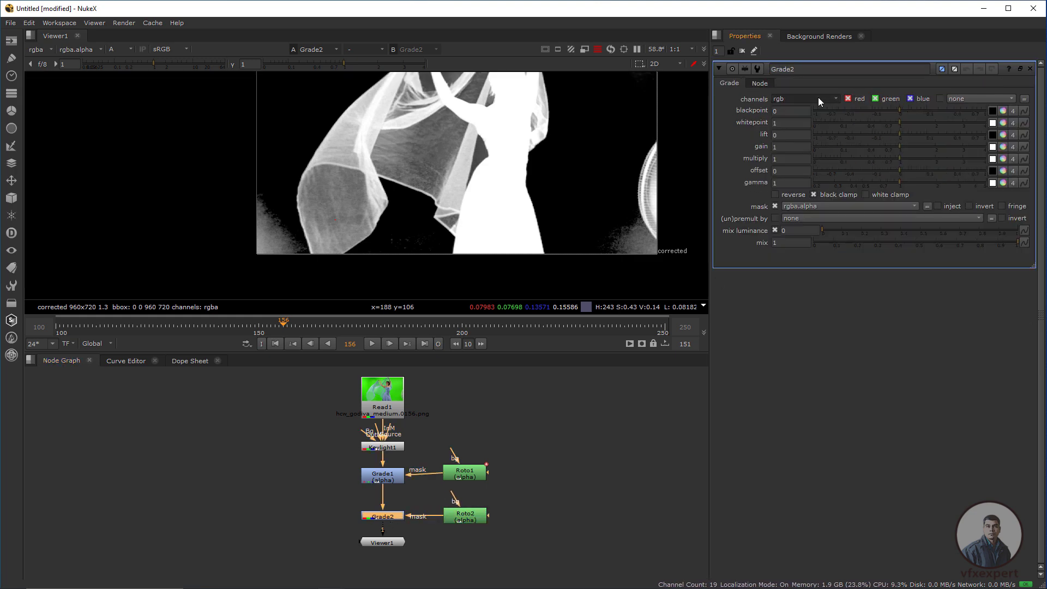
click(818, 98)
click(793, 155)
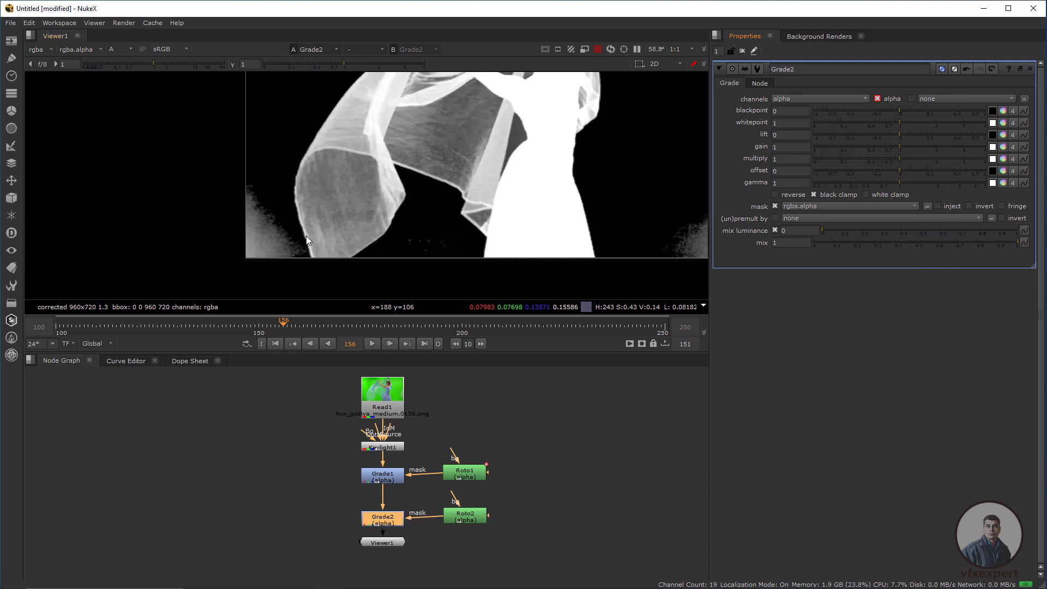
- In Roto2, draw a closed Bezier around the noise in the image's lower-left corner at frame 156 and feather it outward
click(464, 516)
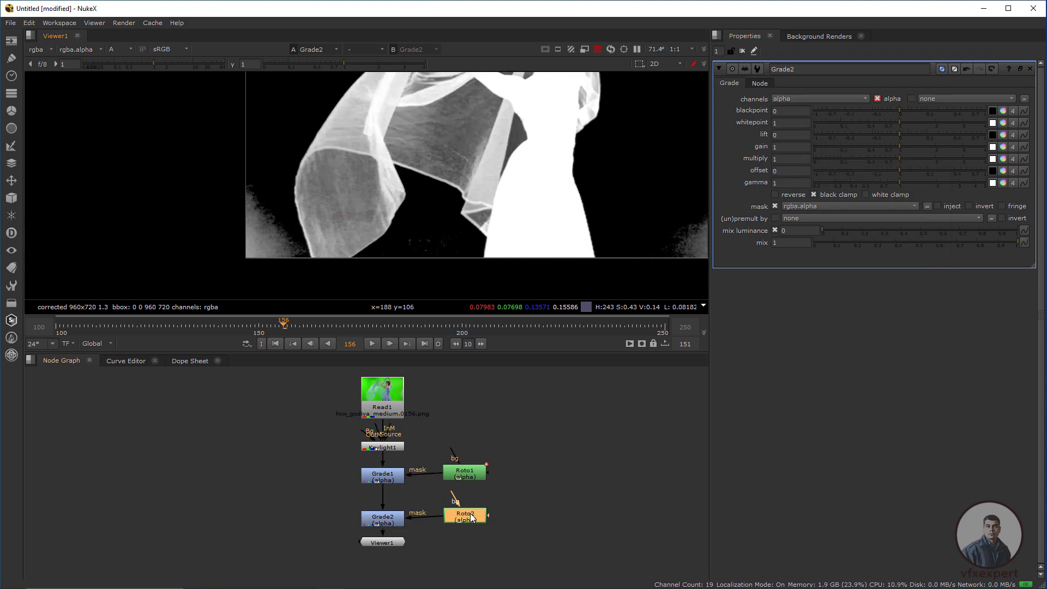
key(Return)
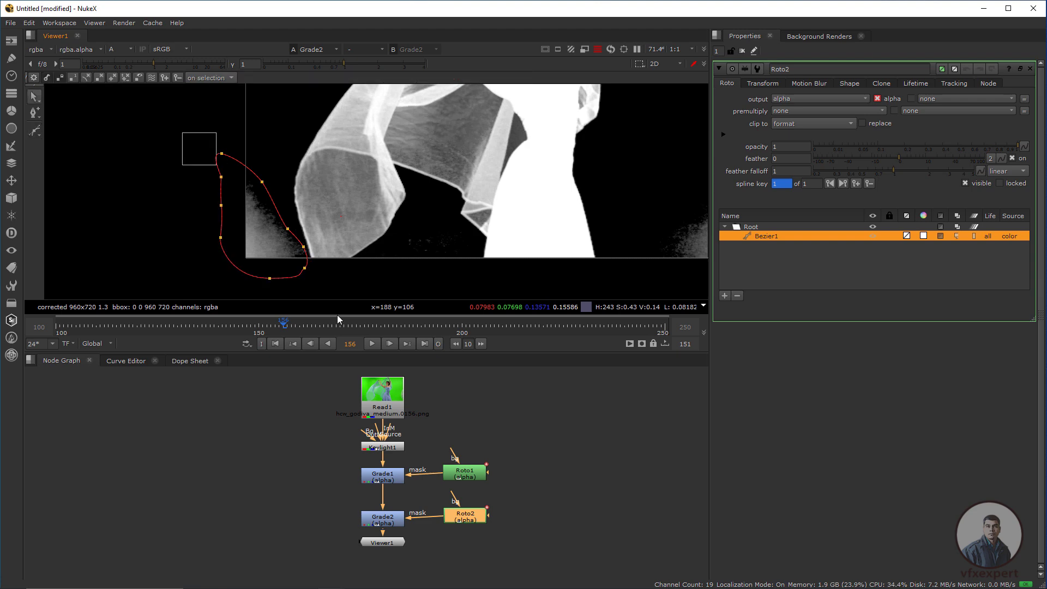
key(e)
key(e)
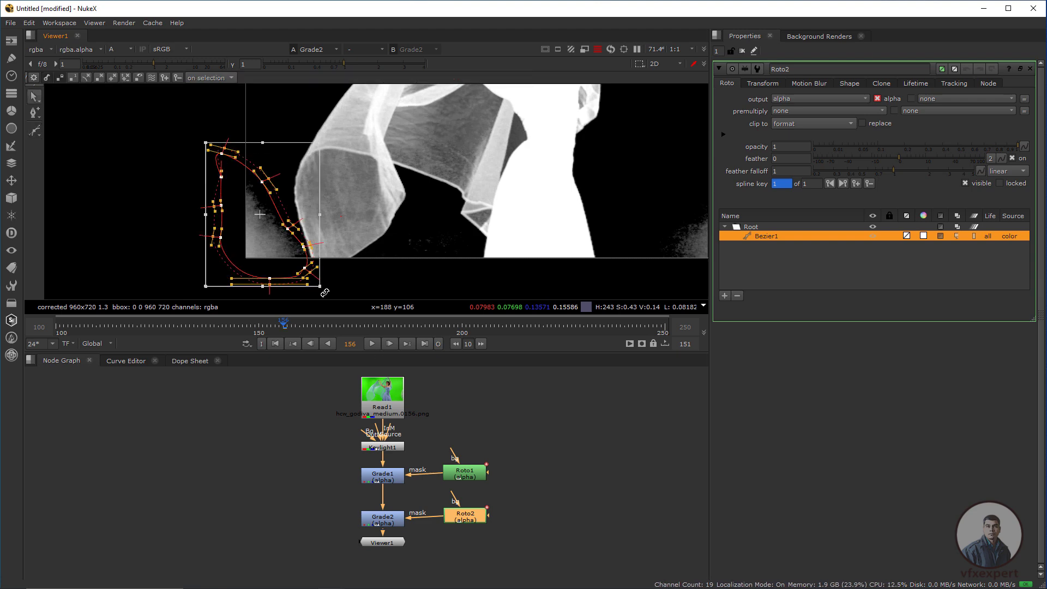
- Go to frame 141 and keyframe the corner shape moved slightly away from the veil
click(224, 326)
drag(262, 217, 254, 220)
drag(411, 104, 427, 170)
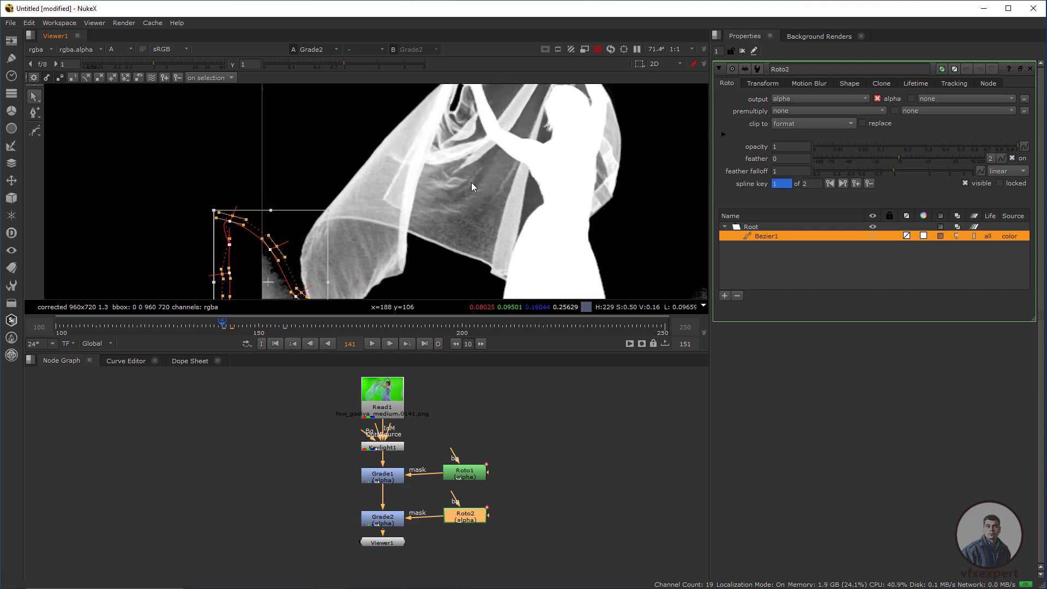
- Keyframe Roto2's corner shape at several earlier frames back to frame 100, keeping it over the noise and clear of the veil
scroll(455, 207, down, 3)
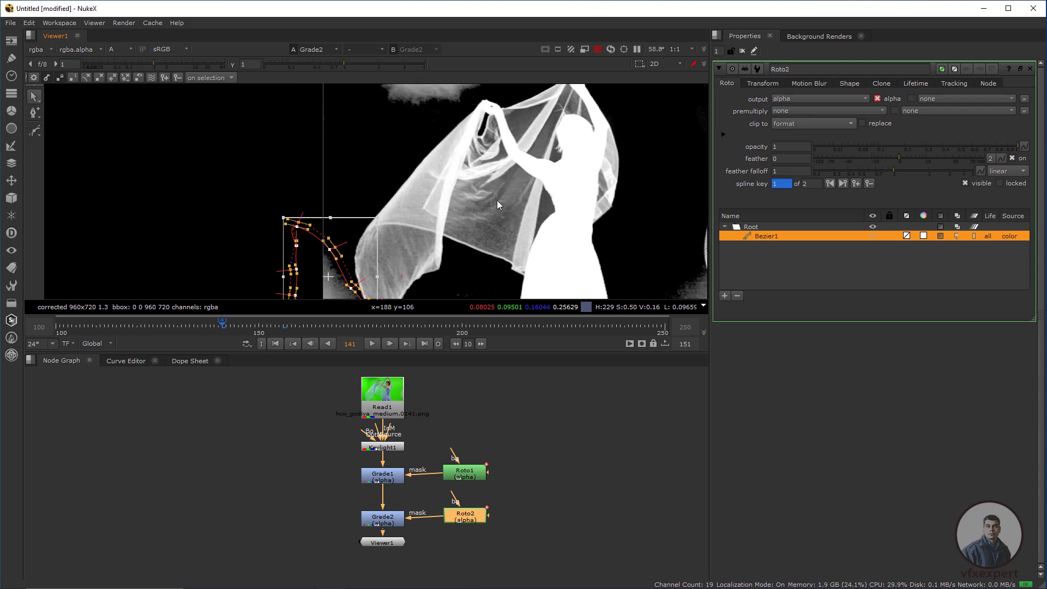
click(174, 326)
drag(359, 256, 400, 202)
click(102, 326)
click(274, 343)
- Keyframe Roto2's corner shape at several later frames through frame 250, repositioning it over the lower-left noise
scroll(358, 258, up, 3)
click(403, 326)
key(ctrl+a)
click(496, 326)
click(579, 326)
drag(457, 202, 474, 201)
click(663, 327)
drag(397, 201, 354, 247)
- Set Grade2's blackpoint to 0.08 and scrub to frame 194 to check the corner
scroll(457, 391, down, 1)
scroll(399, 201, down, 3)
double_click(402, 503)
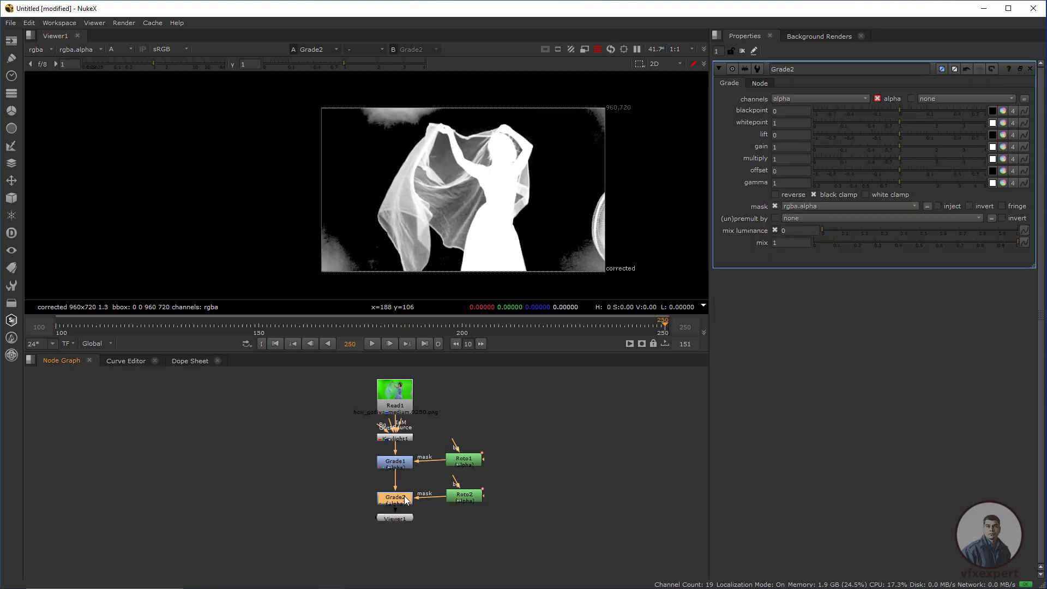
drag(898, 113, 924, 114)
scroll(433, 209, down, 1)
drag(290, 326, 437, 328)
scroll(328, 254, up, 2)
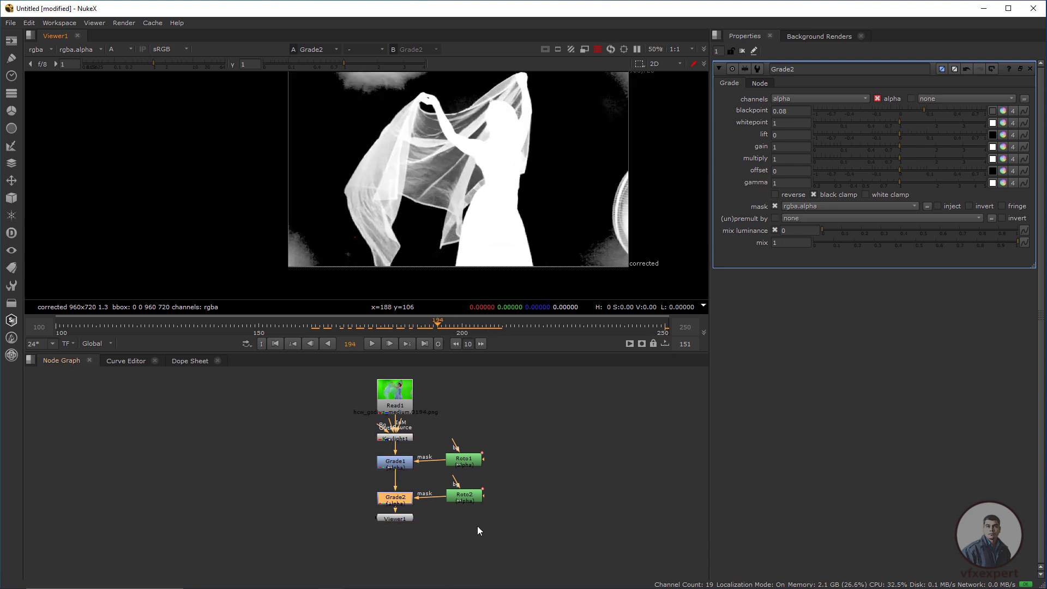
- At frame 194, keyframe Roto2's corner shape moved slightly towards the veil to cover the remaining noise
double_click(469, 497)
drag(242, 159, 418, 369)
scroll(295, 177, up, 2)
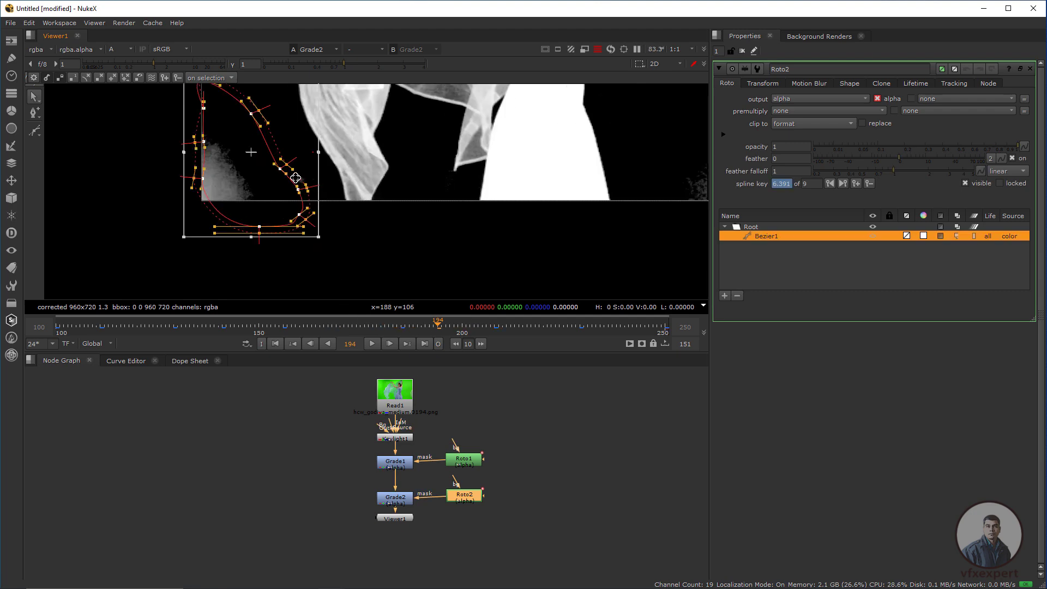
drag(252, 152, 270, 154)
scroll(405, 263, down, 2)
- At frame 154, draw a second closed Bezier in Roto2 around the lower-edge gap between veil and dress, and feather it outward
drag(430, 328, 275, 326)
click(462, 251)
drag(464, 268, 447, 259)
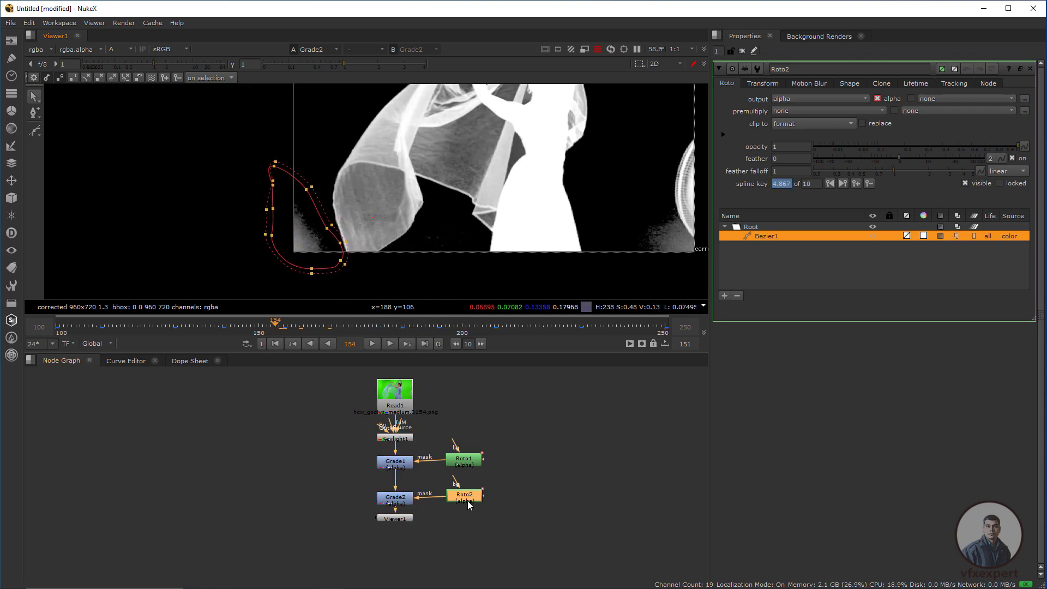
drag(468, 504, 473, 506)
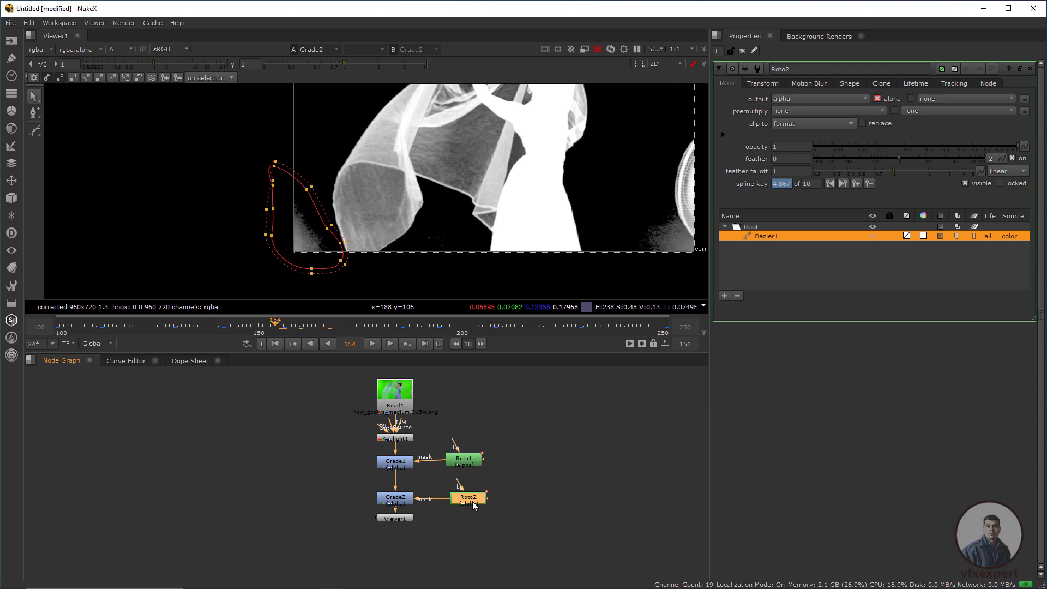
click(40, 133)
click(80, 131)
click(437, 280)
click(413, 251)
click(425, 230)
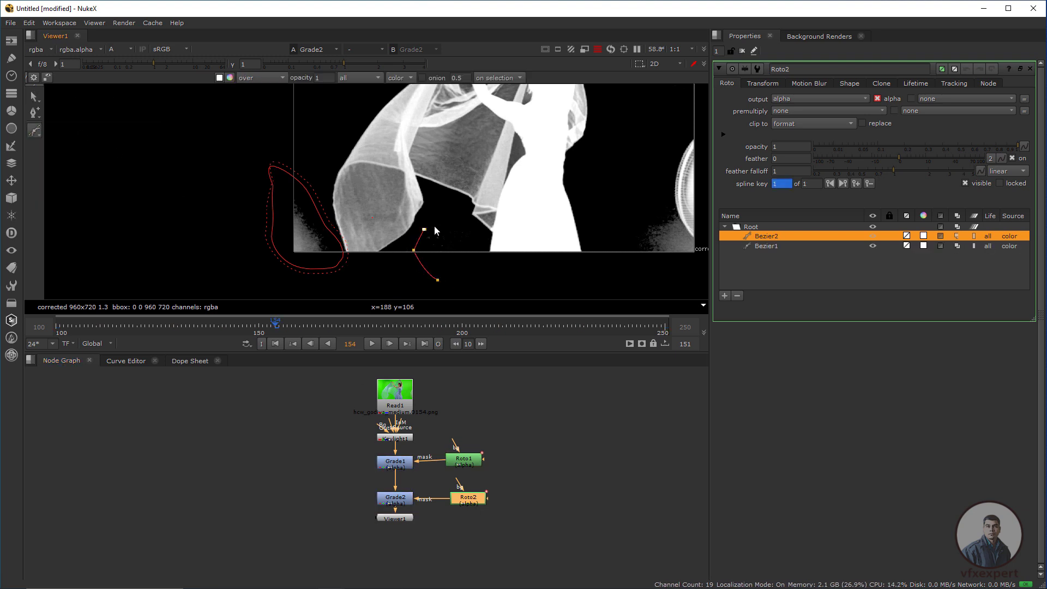
click(444, 222)
click(464, 225)
click(438, 280)
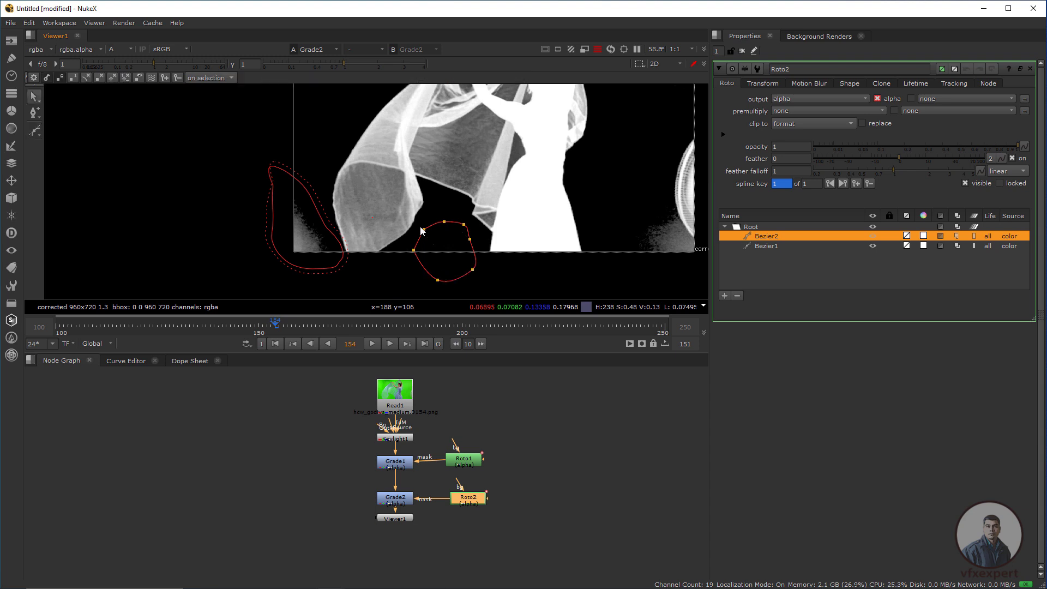
scroll(332, 291, down, 2)
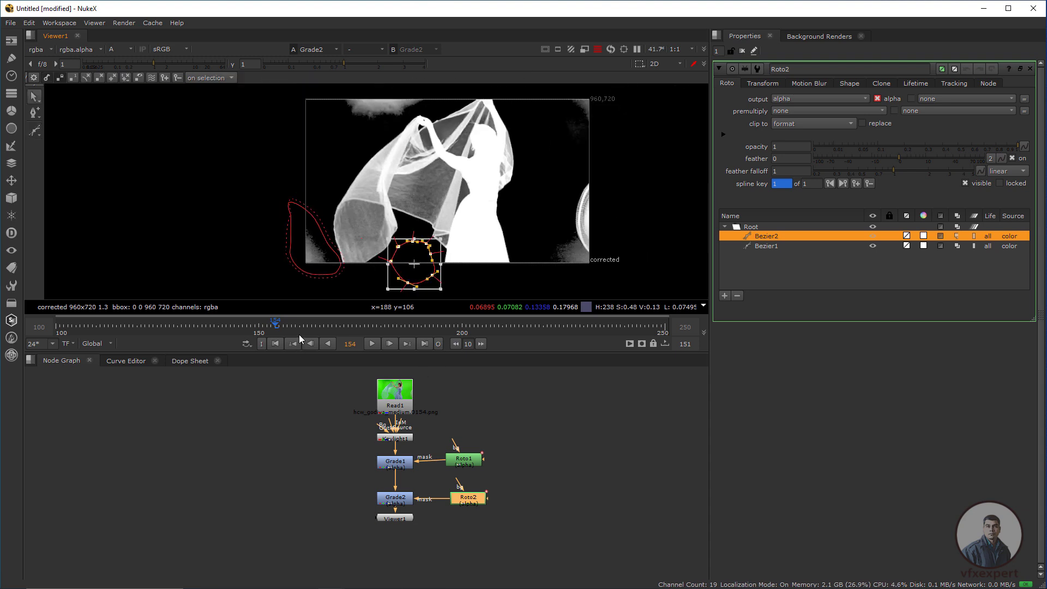
scroll(371, 288, up, 2)
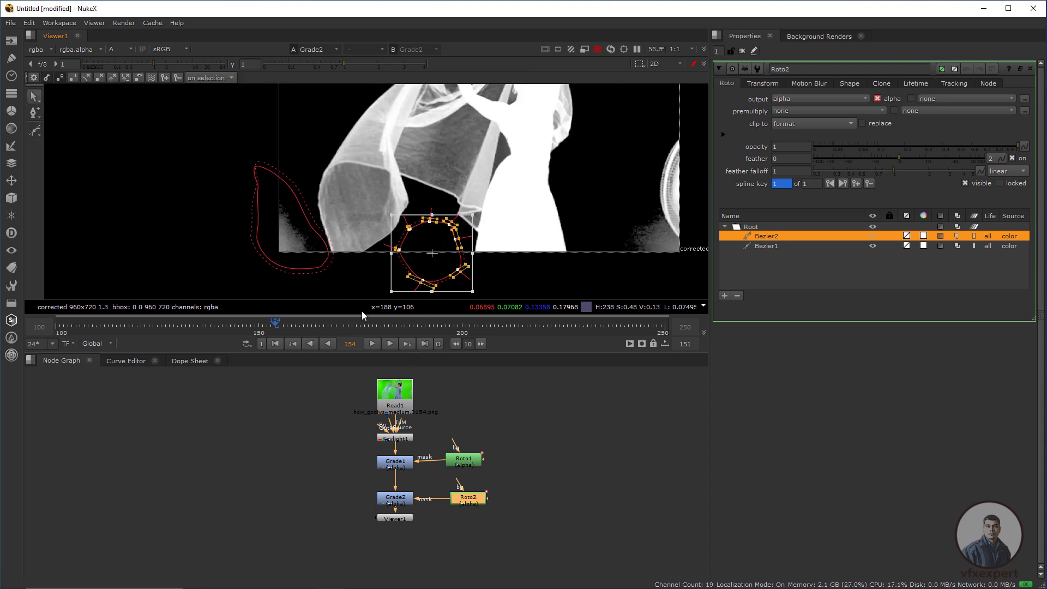
- Keyframe Roto2's second Bezier at later frames towards the clip's end, moving it to follow the gap beside the dress
click(368, 326)
drag(377, 333, 397, 333)
drag(432, 262, 440, 265)
drag(523, 333, 600, 333)
mouse_move(444, 263)
mouse_down()
mouse_move(453, 285)
mouse_move(412, 280)
mouse_move(456, 260)
mouse_up()
click(649, 331)
key(ctrl+a)
drag(489, 217, 495, 225)
- Keyframe Roto2's second Bezier at earlier frames, moving it away from the veil, and return to frame 100
drag(328, 333, 159, 333)
drag(434, 255, 320, 258)
click(94, 331)
mouse_move(377, 257)
mouse_down()
mouse_move(393, 253)
mouse_move(366, 255)
mouse_up()
click(276, 343)
scroll(457, 215, down, 1)
scroll(376, 221, up, 1)
- Close the open node properties and scrub the clip to examine the remaining backdrop noise in Grade2's alpha around the veil
click(742, 51)
scroll(341, 206, up, 1)
scroll(471, 253, down, 1)
drag(107, 324, 332, 326)
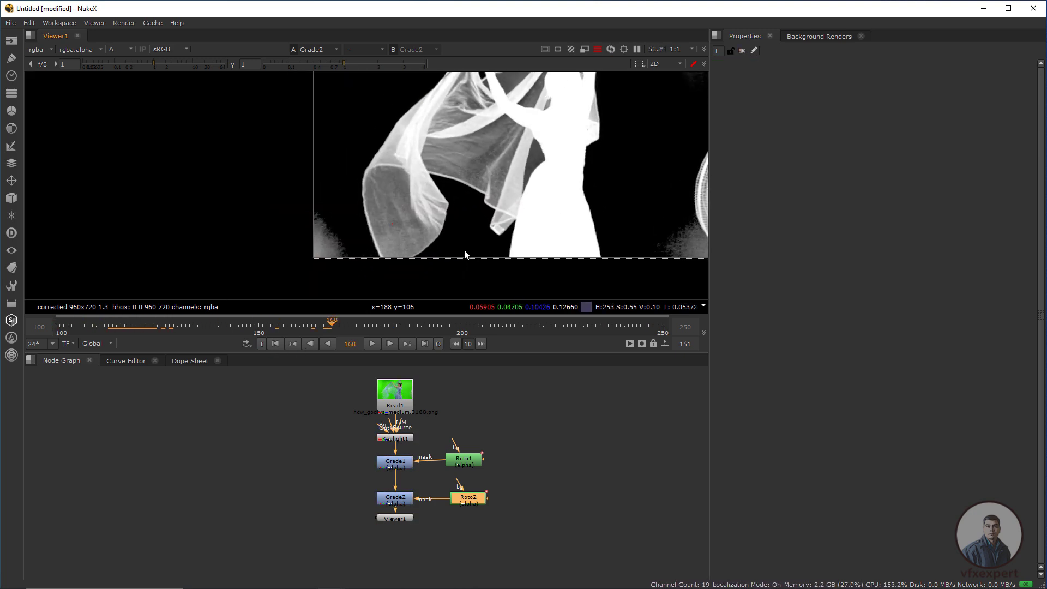
scroll(466, 247, down, 2)
drag(532, 175, 491, 210)
scroll(497, 217, up, 1)
scroll(492, 210, up, 3)
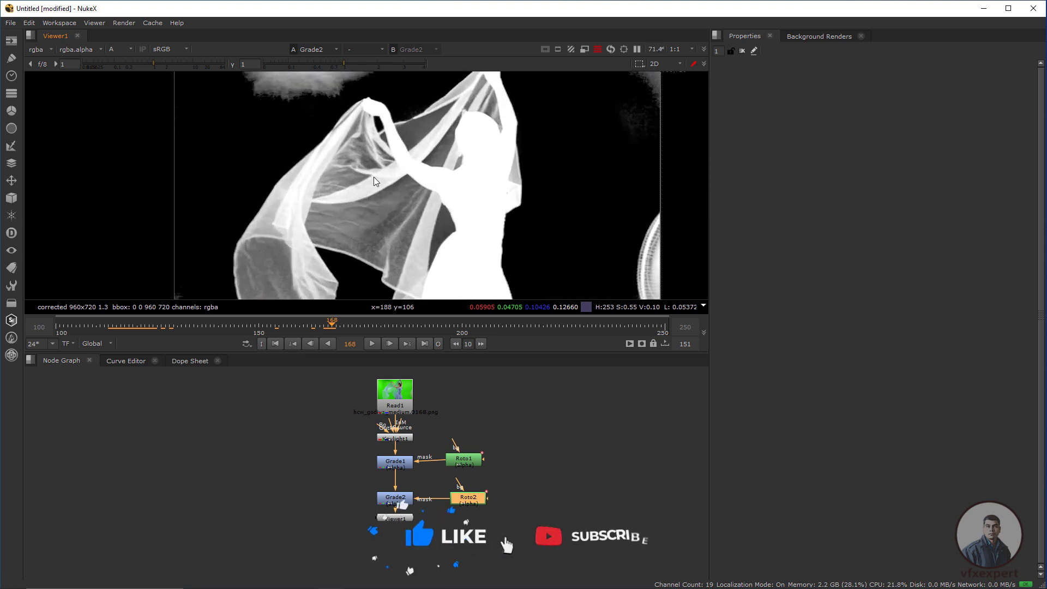
drag(349, 327, 396, 326)
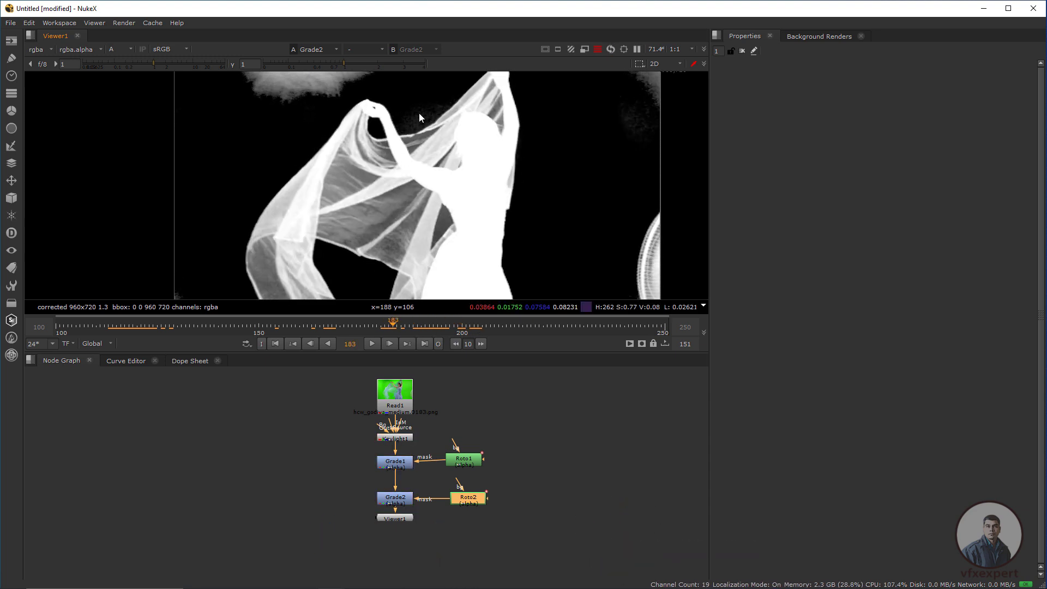
scroll(414, 209, down, 1)
scroll(417, 218, up, 2)
scroll(425, 201, down, 1)
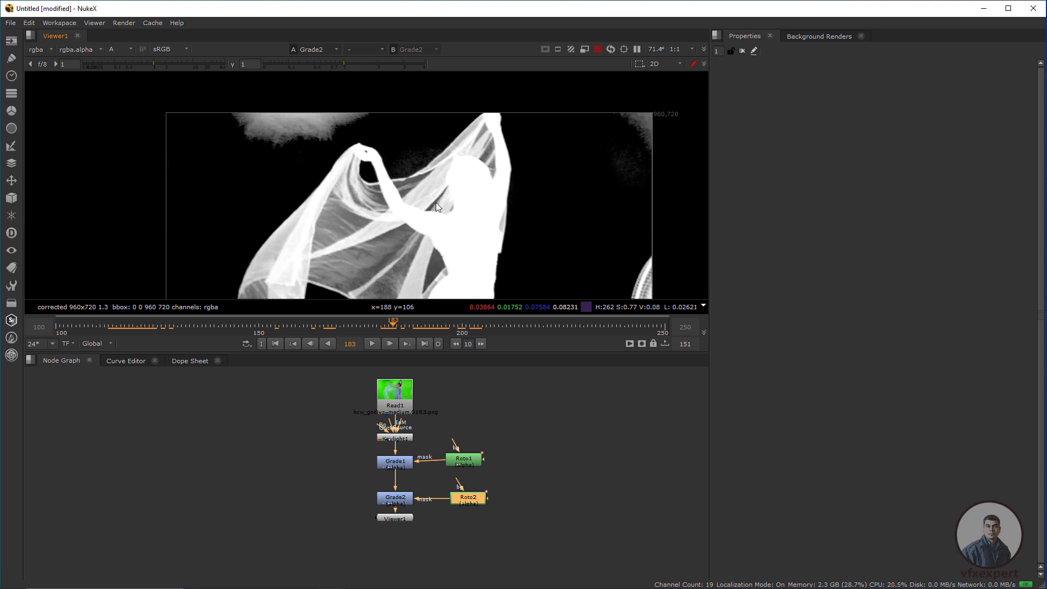
scroll(417, 191, up, 1)
scroll(394, 201, down, 2)
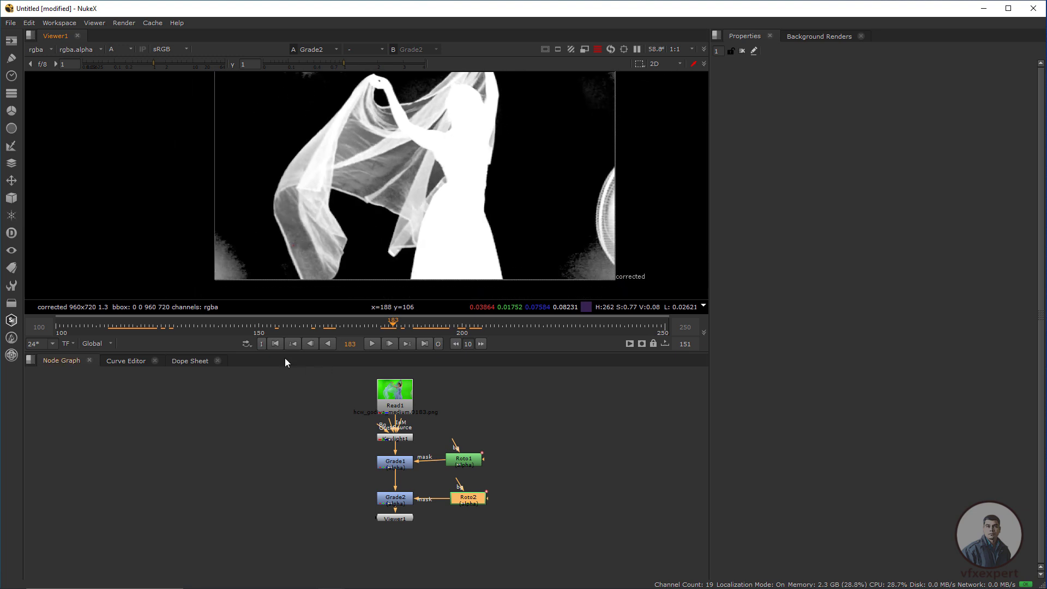
click(276, 344)
scroll(378, 189, down, 1)
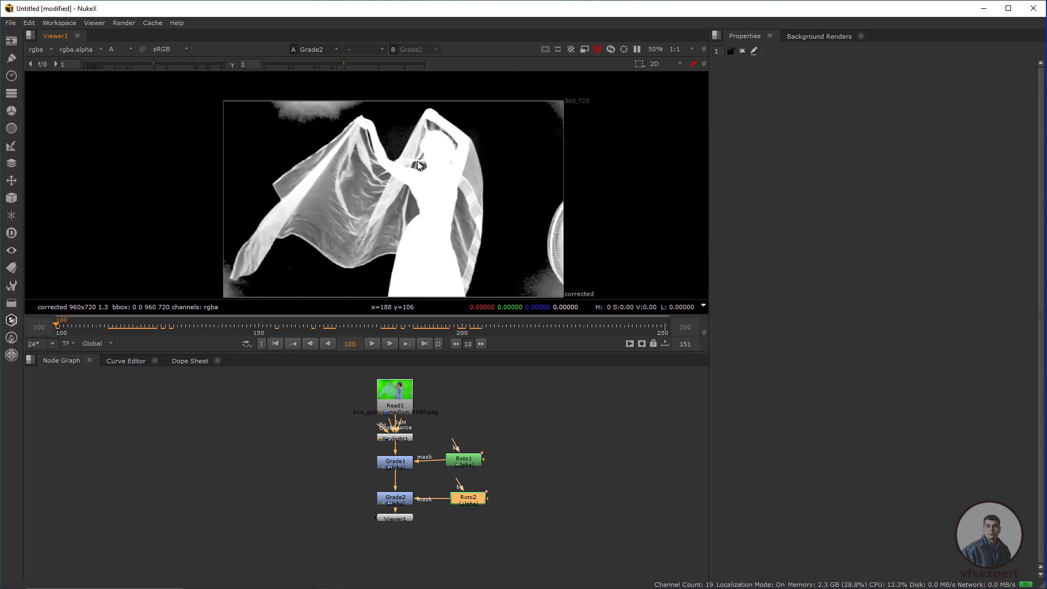
scroll(386, 169, down, 1)
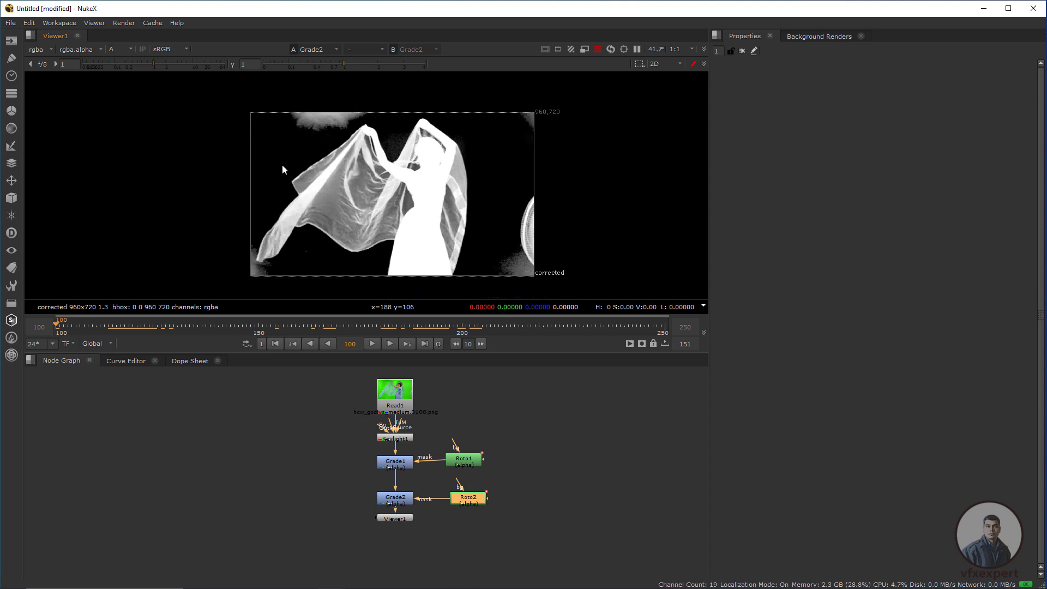
click(254, 325)
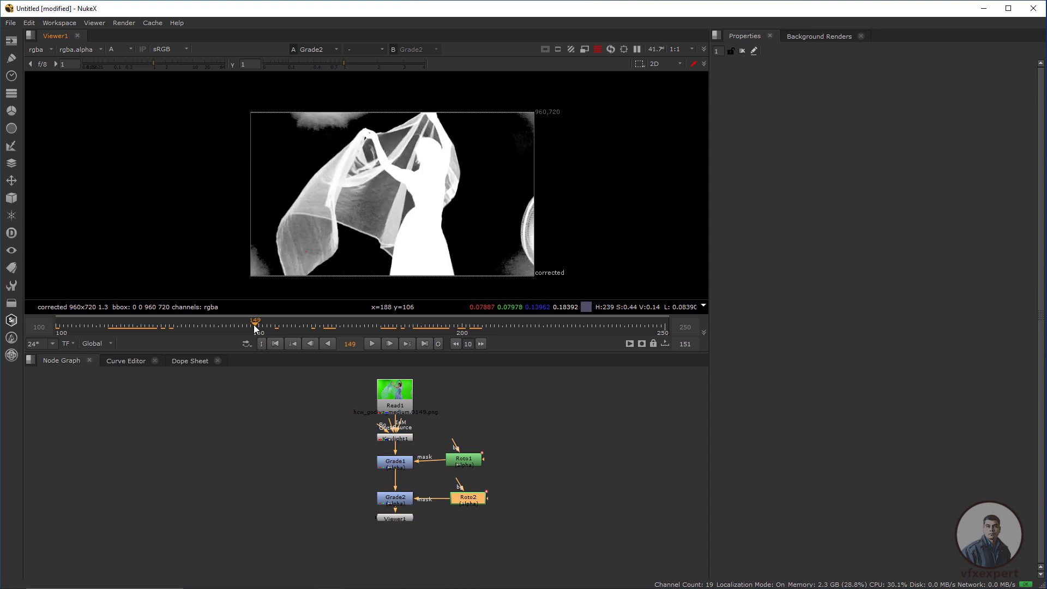
click(228, 327)
drag(228, 328, 235, 327)
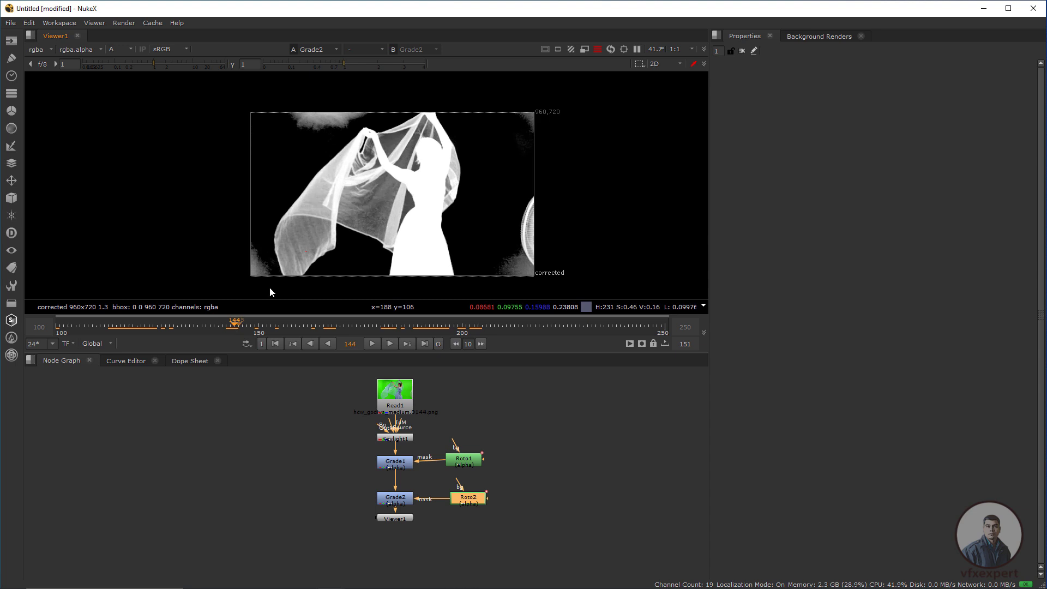
drag(271, 293, 270, 299)
- Make room in the node graph below Grade2 and add an unconnected Roto3 node
drag(390, 485, 368, 519)
click(454, 521)
key(o)
click(368, 496)
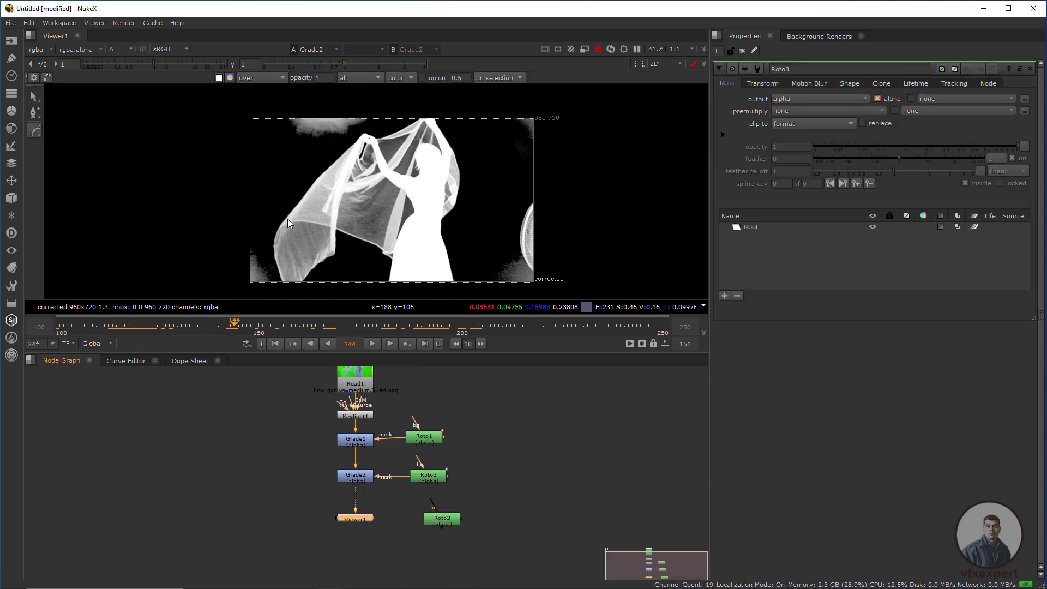
- In Roto3, draw a closed Bezier around the whole dancer and veil at frame 144, excluding the noisy corners
scroll(311, 235, up, 2)
drag(335, 251, 393, 201)
click(330, 259)
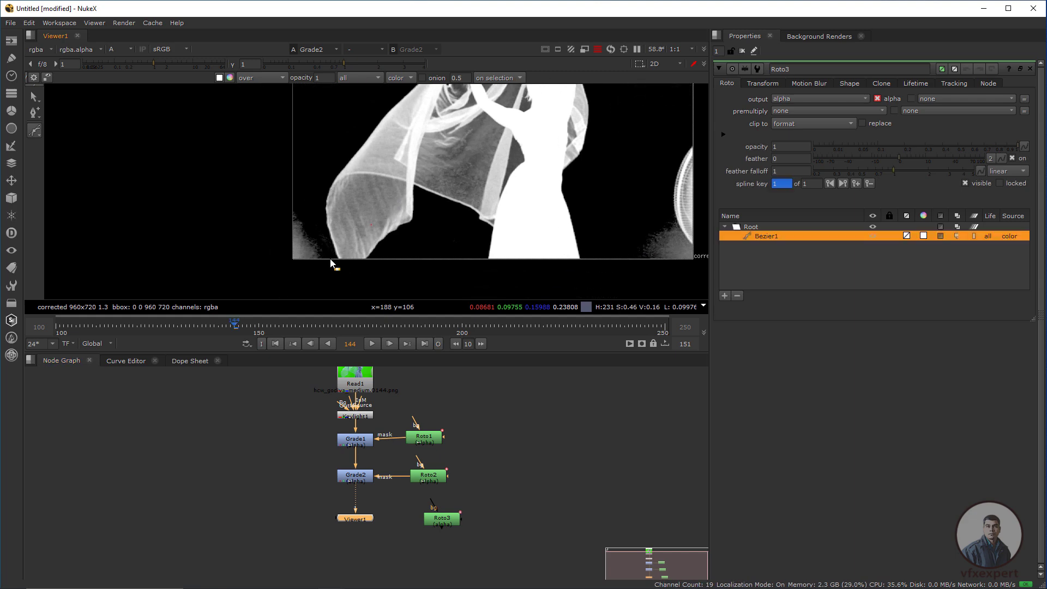
click(318, 156)
drag(352, 114, 310, 207)
click(340, 179)
drag(590, 255, 543, 171)
drag(543, 171, 541, 188)
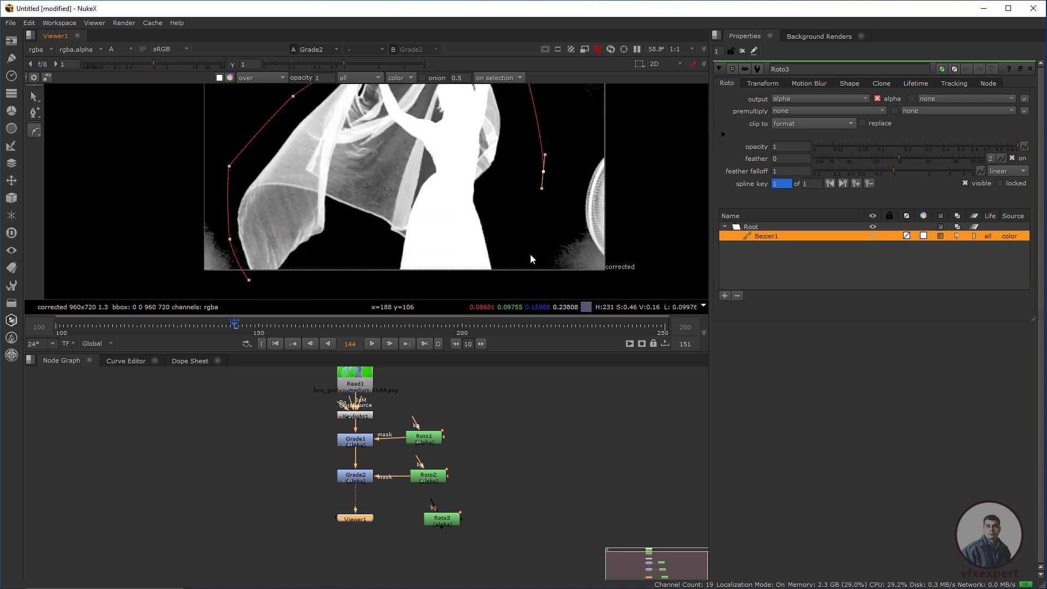
click(249, 281)
drag(342, 266, 357, 282)
- Select all points of Roto3's Bezier and feather the whole shape outward
scroll(357, 282, down, 4)
key(ctrl+a)
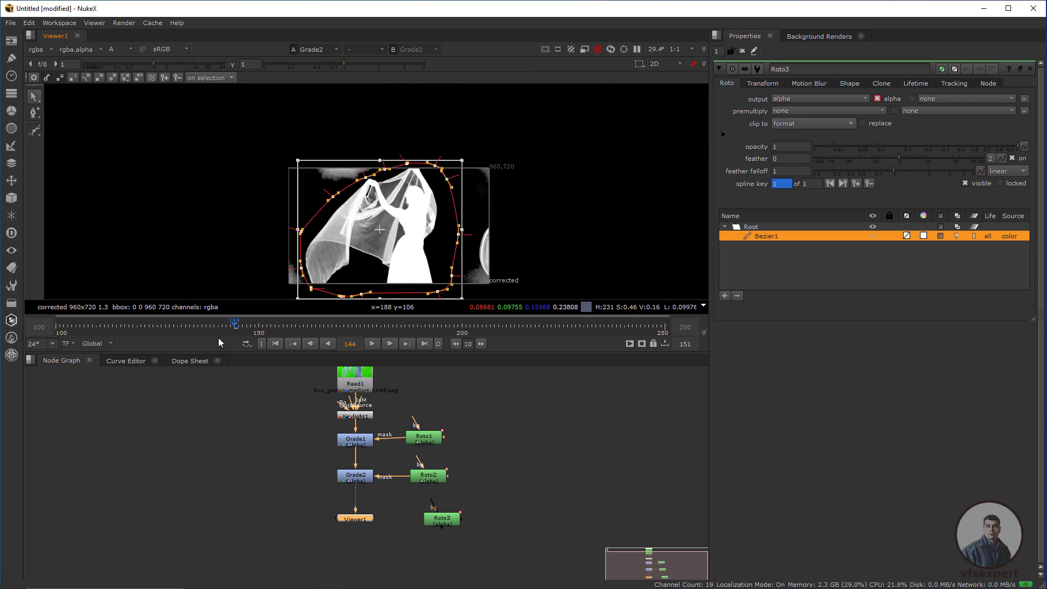
key(e)
scroll(495, 263, up, 3)
drag(499, 269, 599, 240)
click(598, 241)
- Insert a Merge node between Grade2 and the Viewer, with Roto3 placed beside it as its A input
drag(448, 522, 283, 541)
mouse_move(360, 518)
mouse_down()
mouse_move(360, 556)
mouse_move(380, 524)
mouse_move(369, 522)
mouse_up()
click(396, 529)
scroll(379, 524, down, 1)
scroll(358, 531, up, 1)
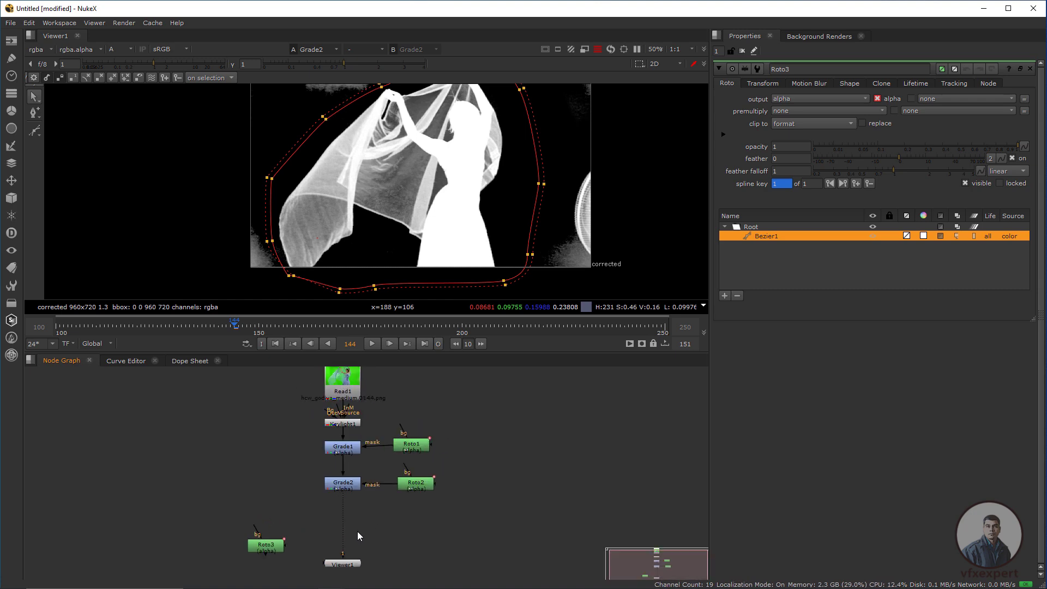
key(m)
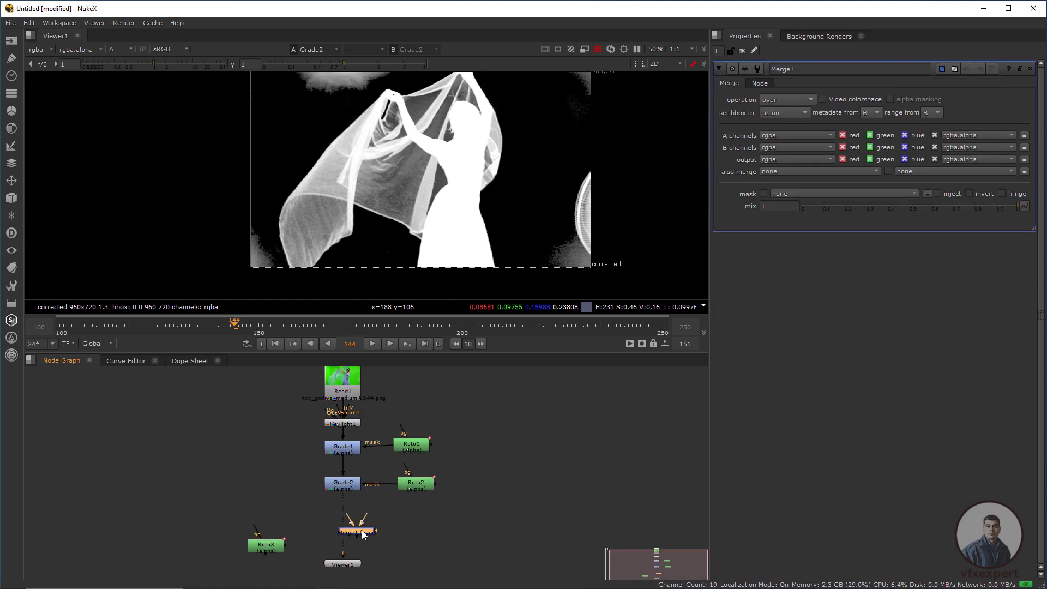
drag(344, 538, 262, 537)
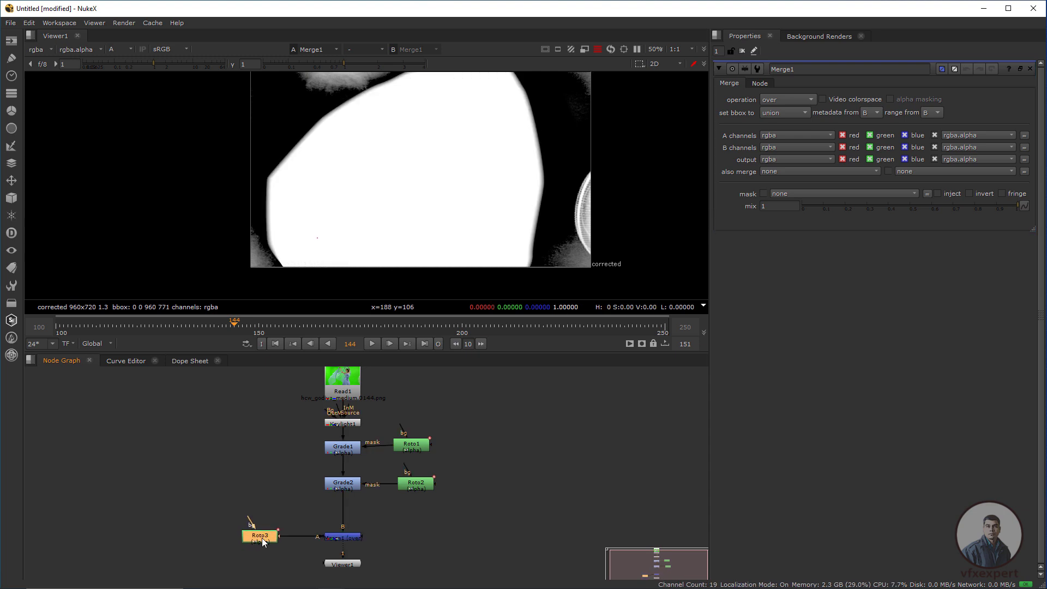
- Set Merge1's operation to in and inspect the matted alpha
click(352, 537)
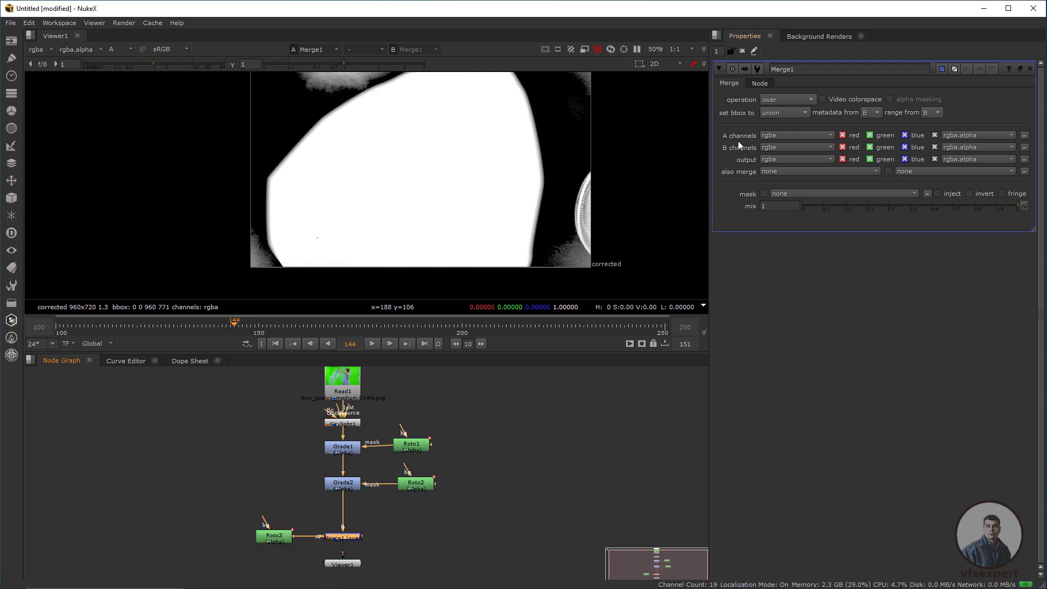
click(790, 101)
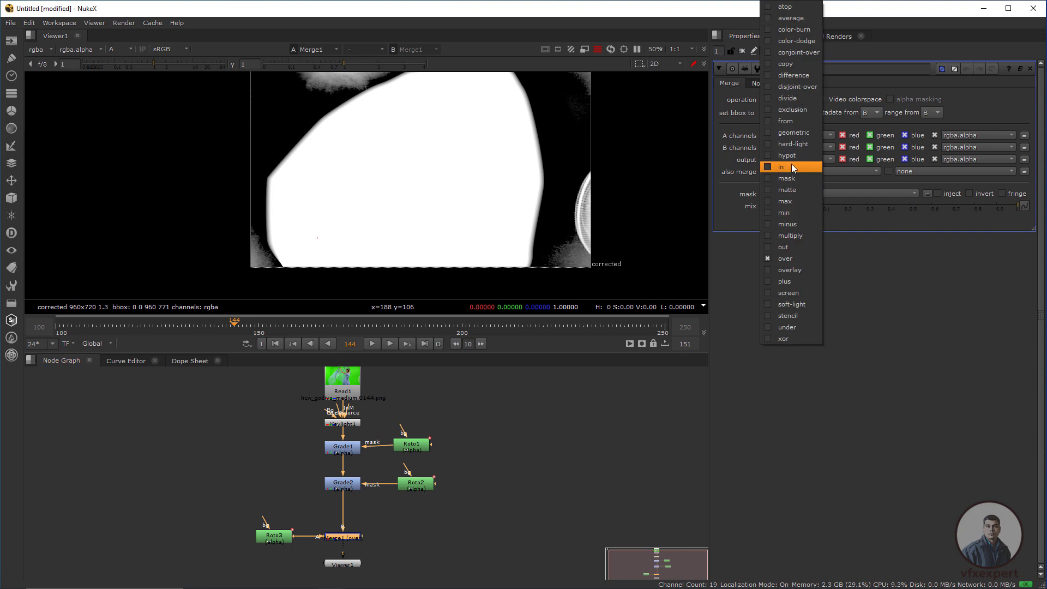
click(791, 165)
scroll(482, 250, down, 1)
drag(483, 249, 444, 269)
scroll(460, 261, up, 1)
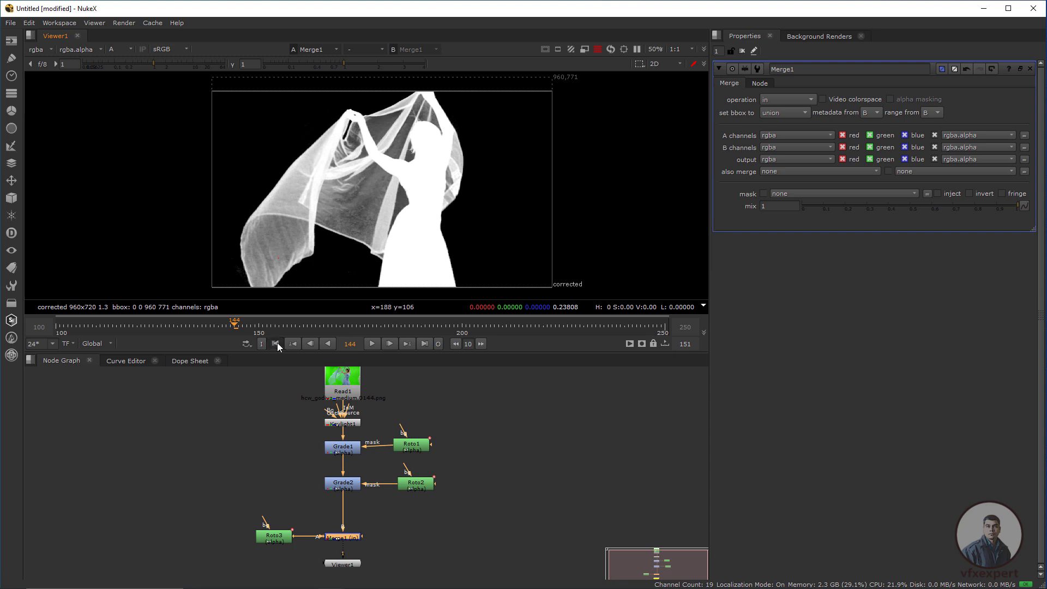
- Keyframe Roto3's lower-left point outward past the veil's tip at frame 100, and adjust it beside the veil at frame 142
click(276, 343)
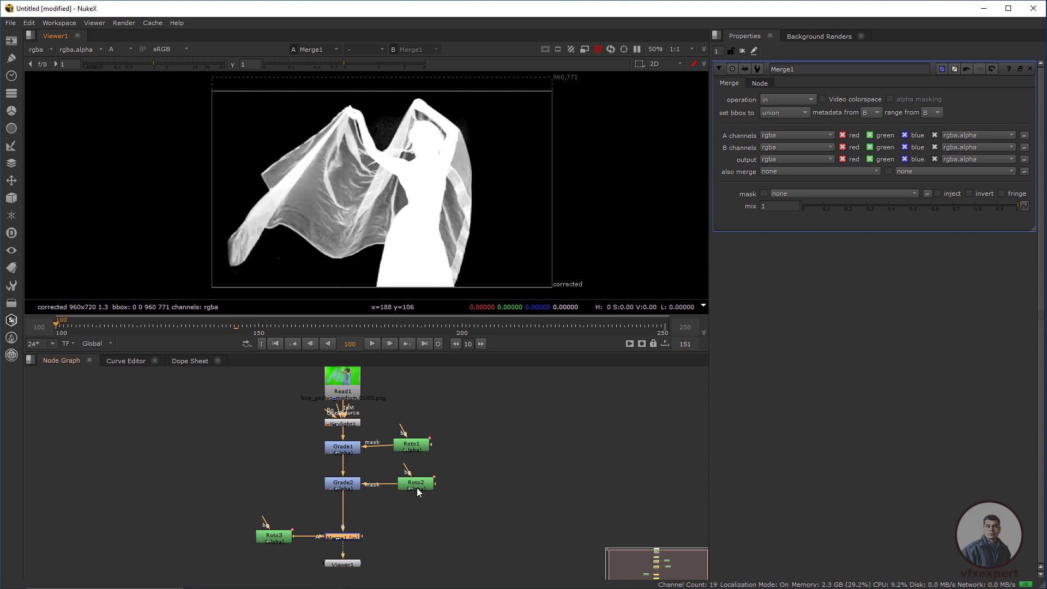
double_click(267, 539)
scroll(235, 240, up, 3)
drag(261, 260, 321, 174)
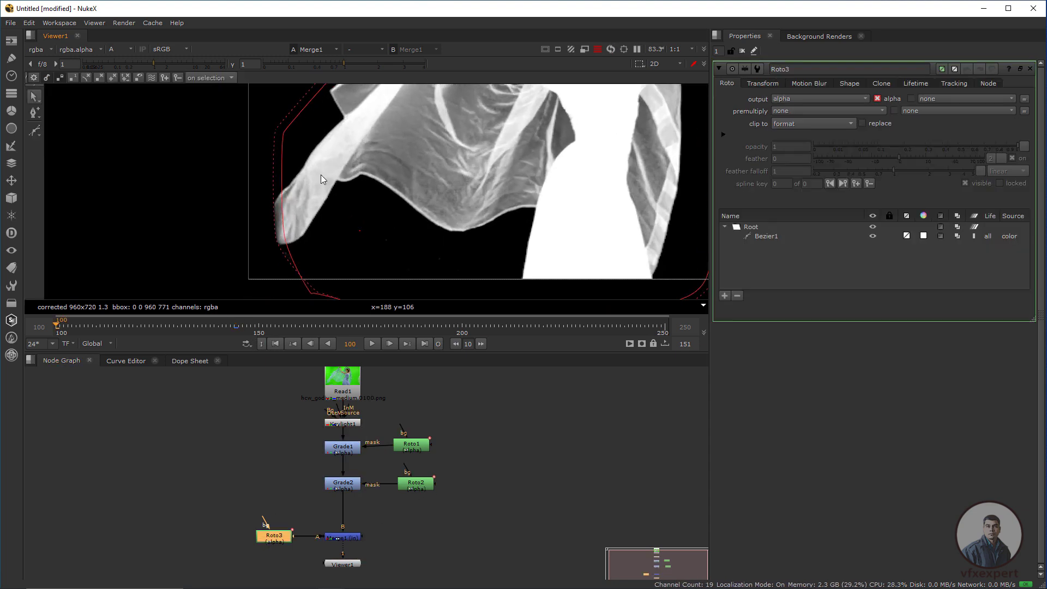
click(289, 255)
click(360, 232)
drag(285, 236, 259, 251)
drag(166, 328, 225, 328)
drag(291, 239, 288, 240)
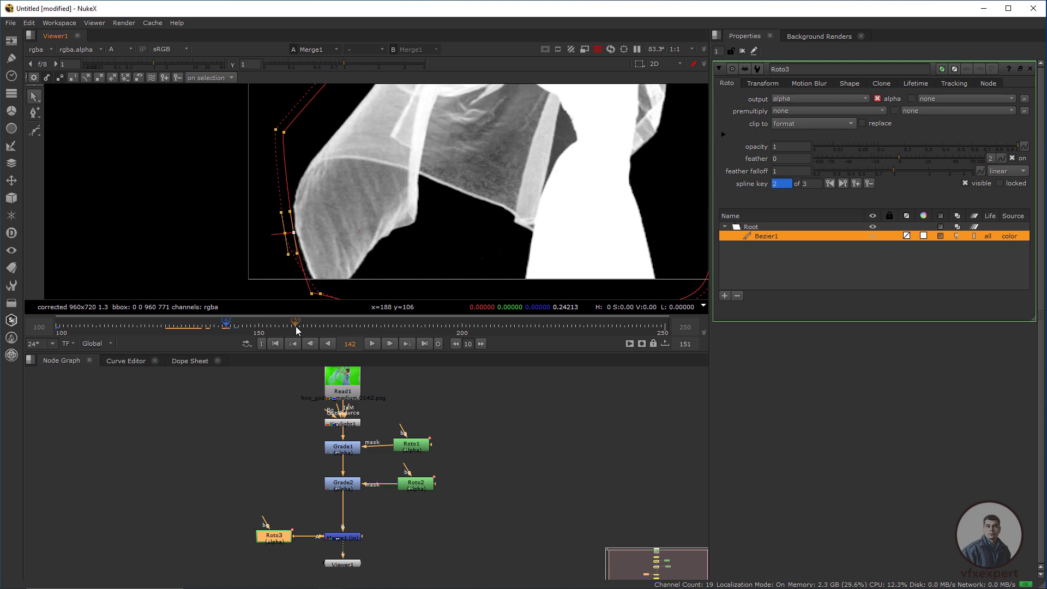
- Scrub to frame 226 and back to frame 100 to examine whether Roto3's outline encloses the dancer and the veil's tip
drag(226, 327, 568, 334)
scroll(556, 247, down, 5)
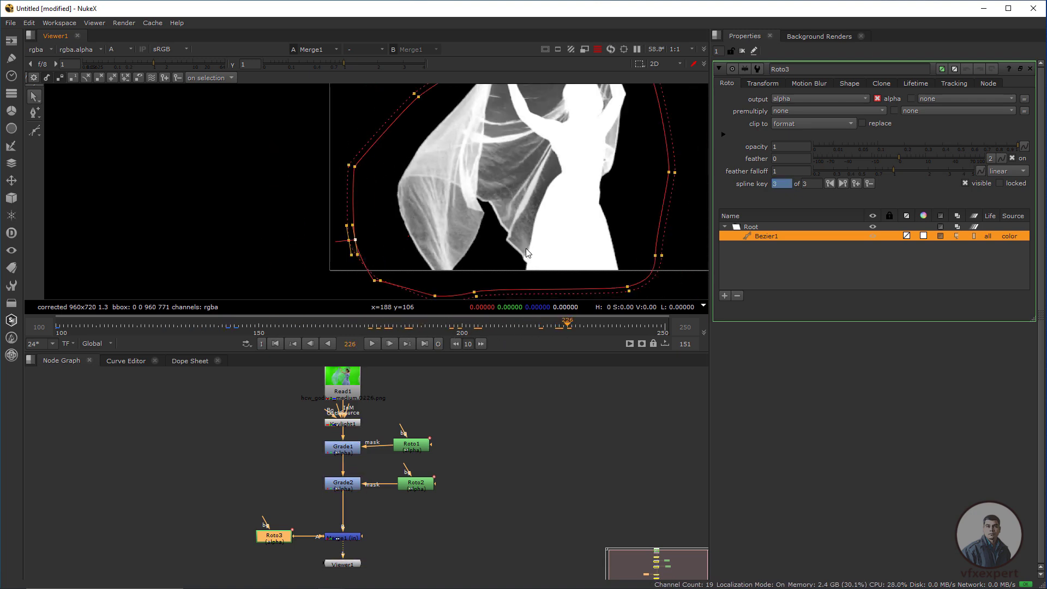
drag(526, 247, 440, 260)
scroll(371, 273, up, 4)
key(Home)
scroll(362, 248, down, 2)
drag(361, 249, 347, 275)
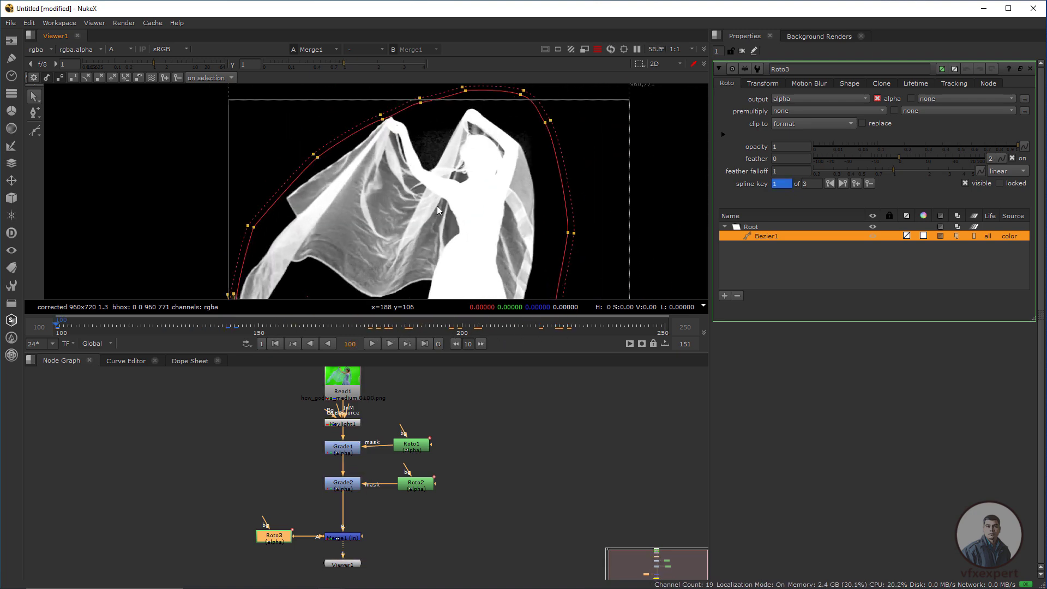
scroll(437, 196, up, 3)
click(409, 135)
scroll(389, 188, down, 1)
drag(217, 294, 322, 238)
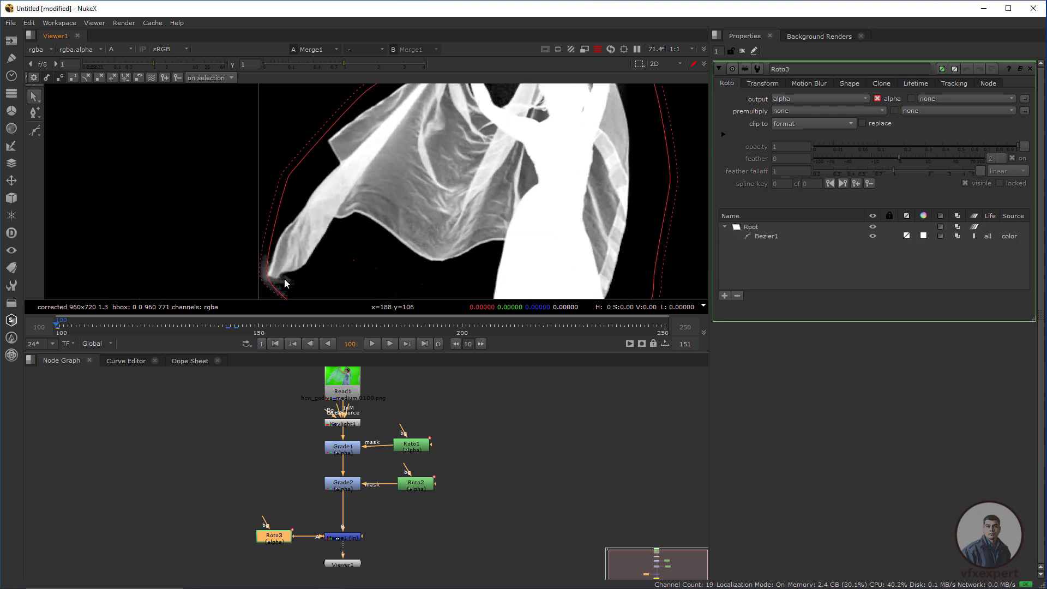
- Raise Keylight1's Screen Gain to 1.12 to clean up the remaining noise around the dancer
double_click(344, 423)
scroll(538, 234, down, 2)
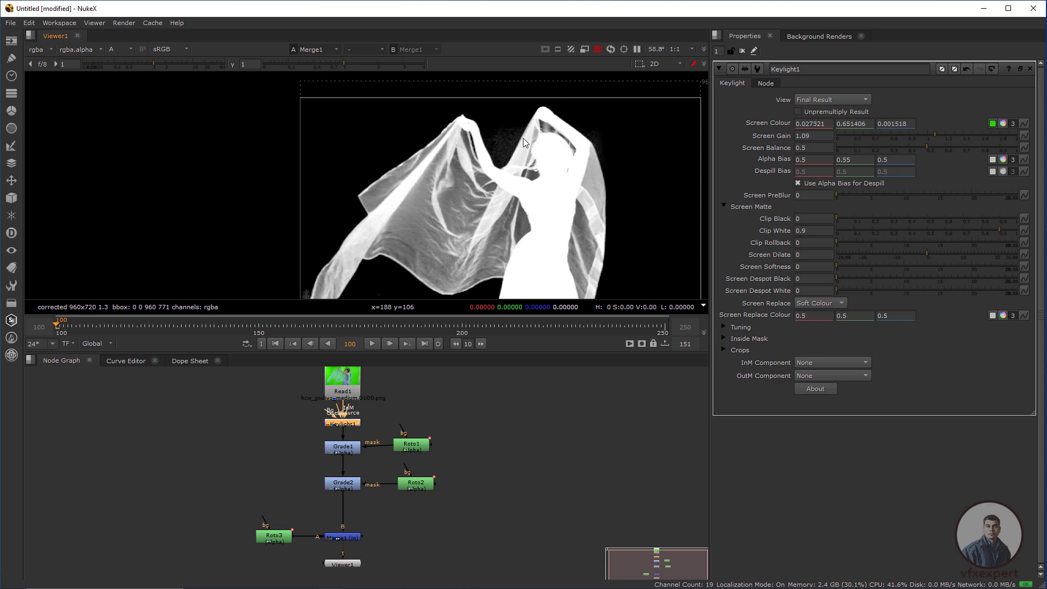
scroll(524, 142, up, 2)
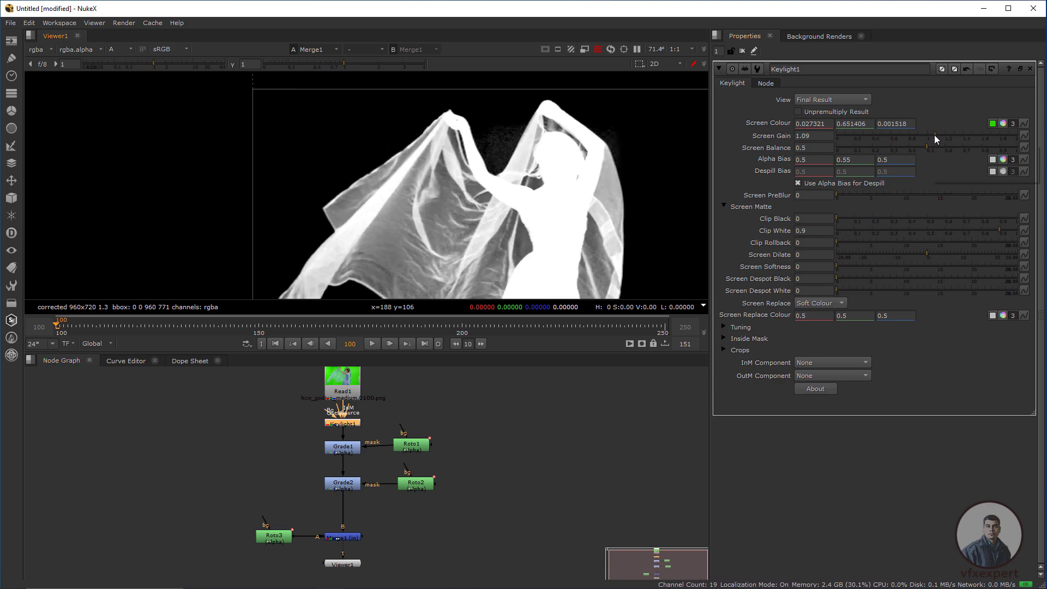
drag(936, 135, 938, 136)
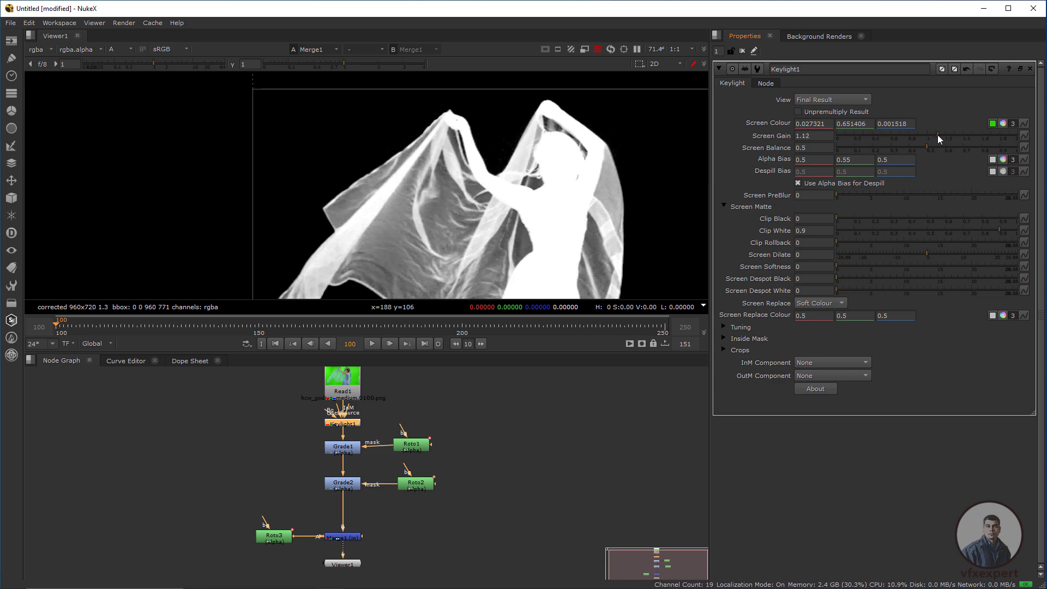
scroll(290, 277, down, 2)
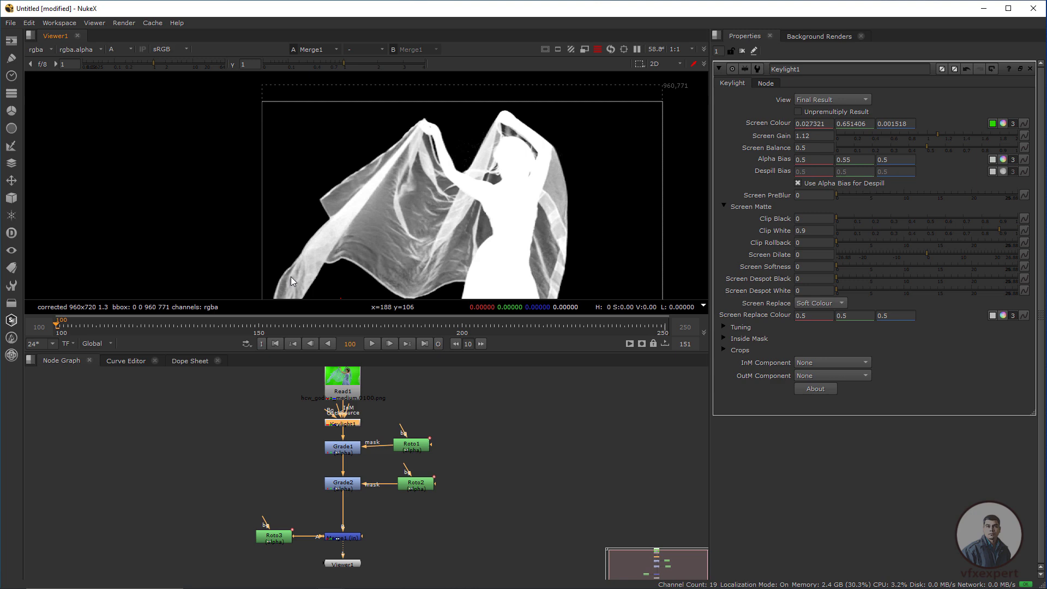
- Play the matte from the first frame and scrub to frame 160 to examine the veil's transparency and edges
click(240, 330)
scroll(406, 251, down, 2)
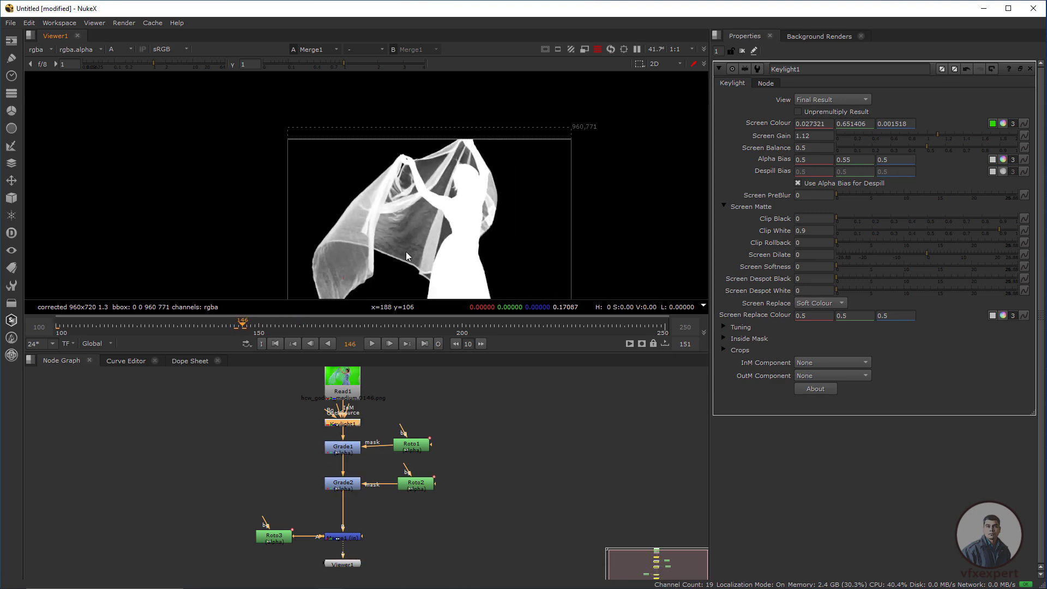
click(277, 344)
click(369, 344)
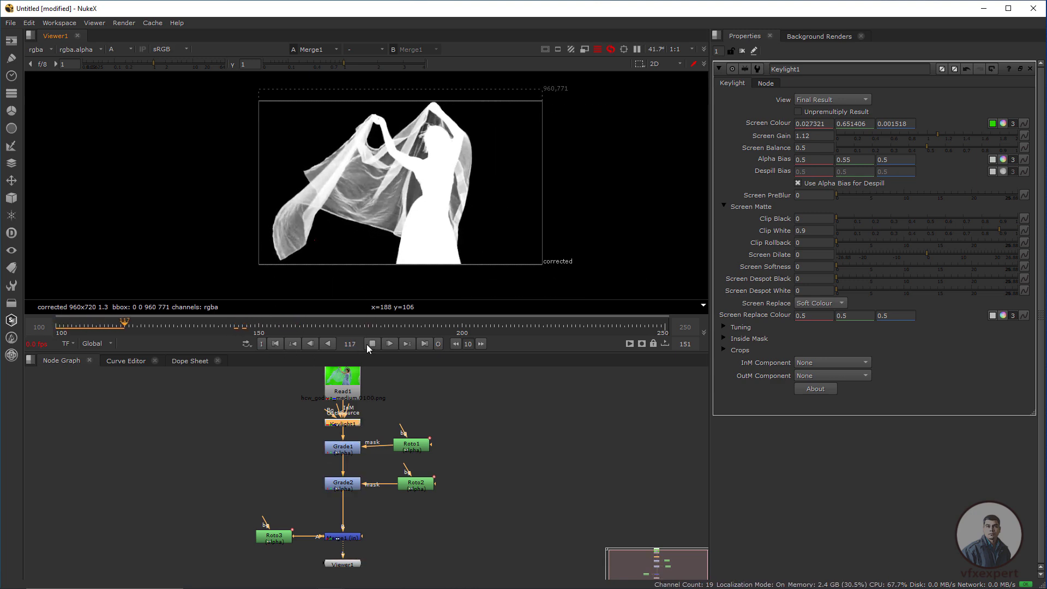
scroll(374, 138, up, 2)
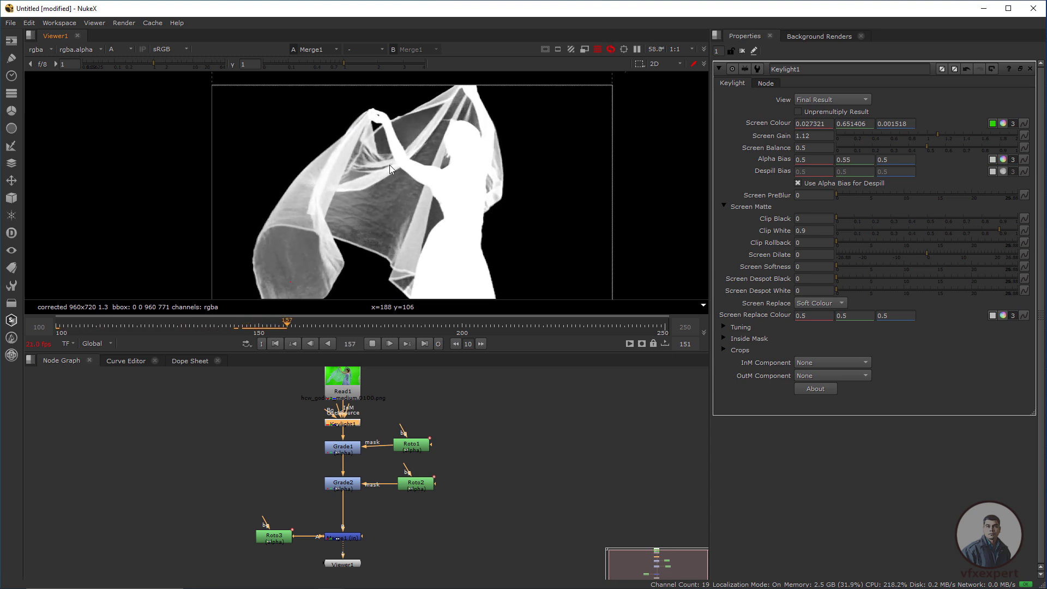
click(374, 344)
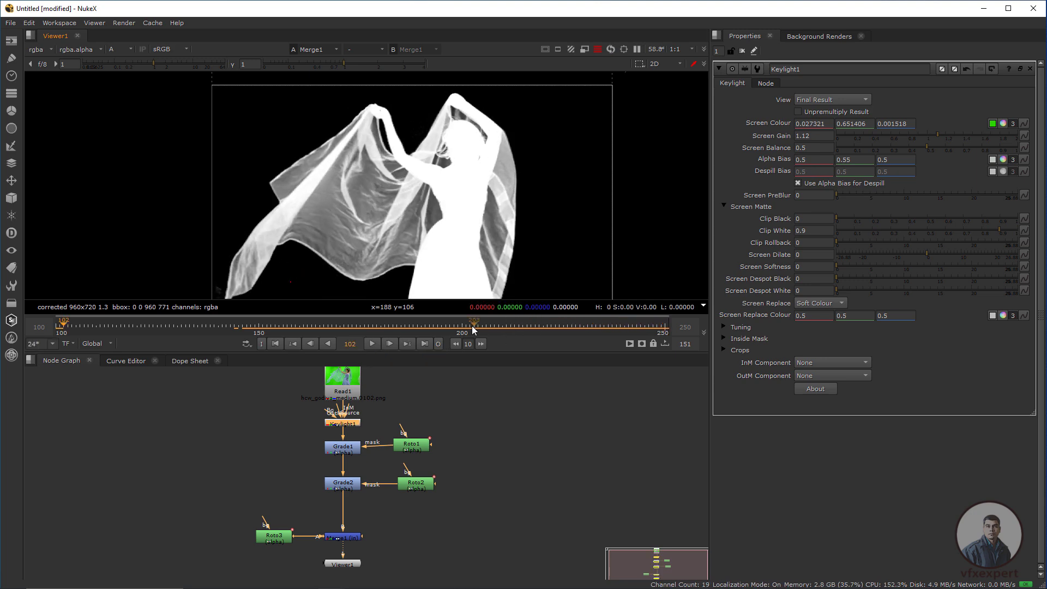
click(938, 136)
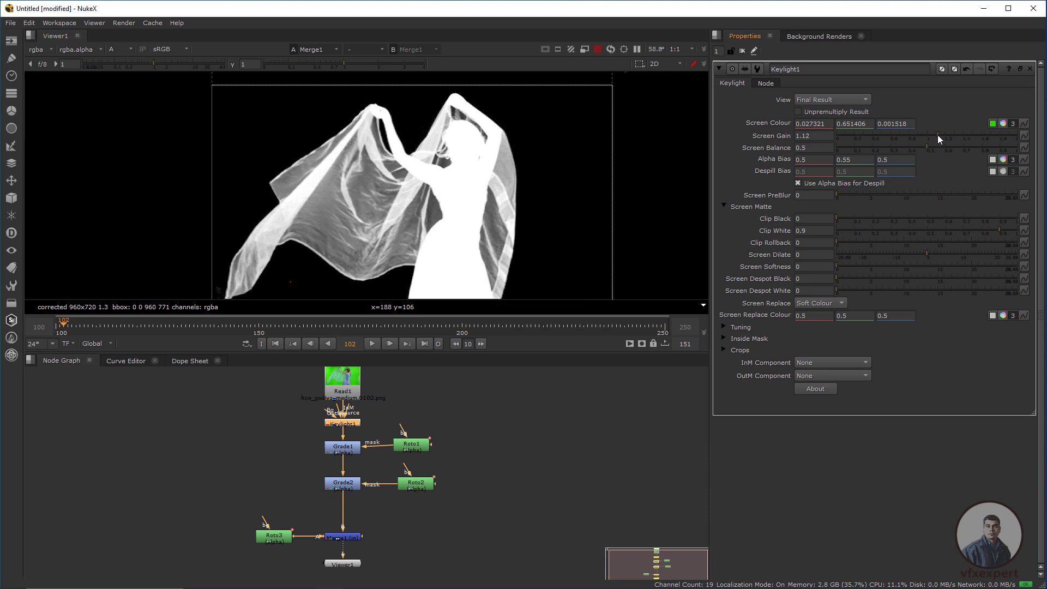
drag(937, 135, 936, 135)
drag(491, 196, 482, 191)
mouse_move(310, 326)
mouse_down()
mouse_move(547, 323)
mouse_move(300, 323)
mouse_up()
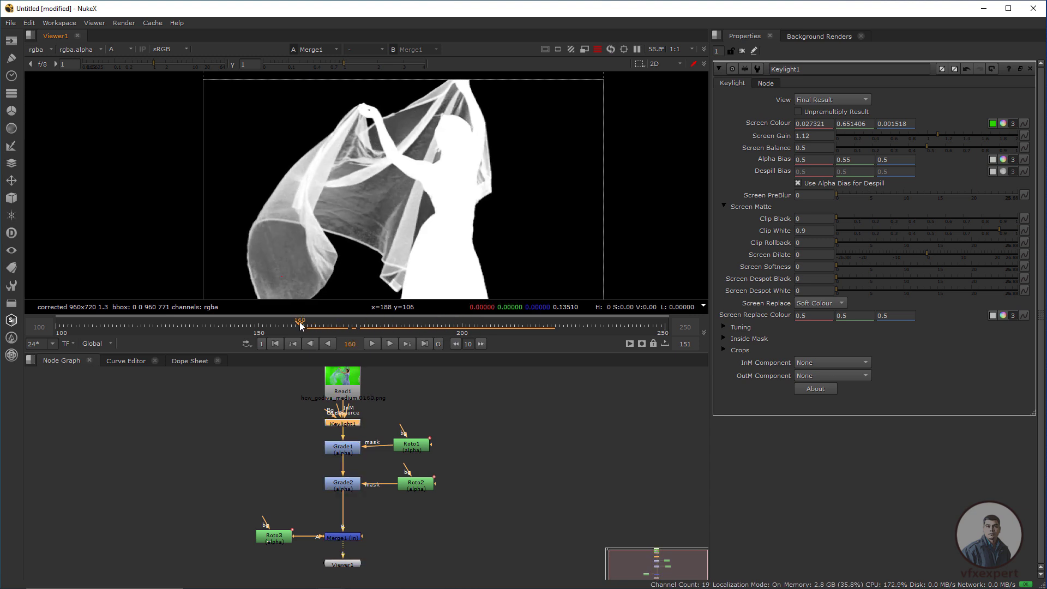
scroll(372, 235, up, 2)
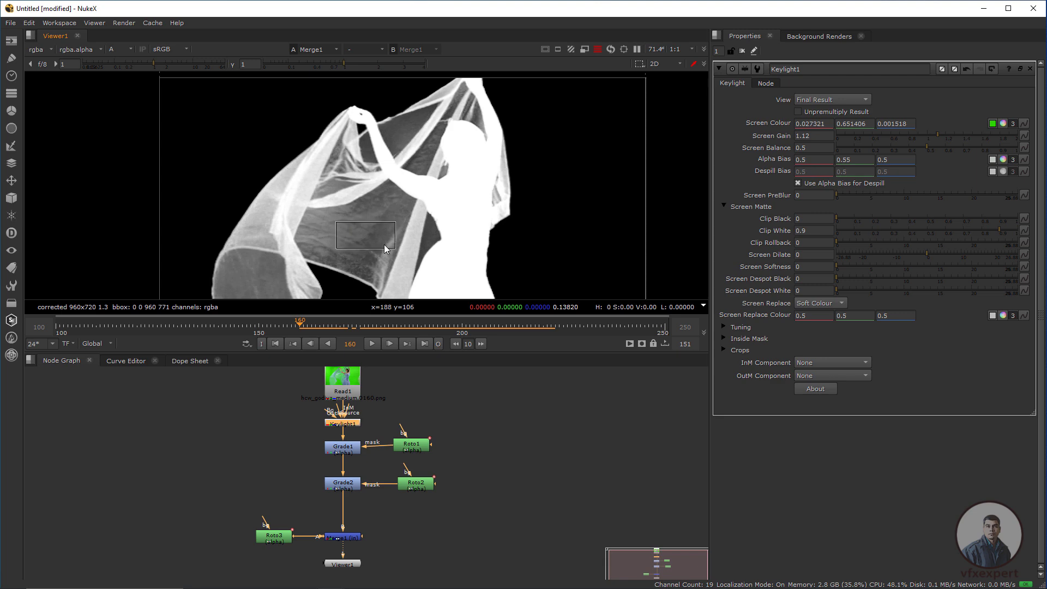
scroll(361, 458, down, 1)
scroll(361, 458, up, 1)
- Space out the node tree by moving Viewer1 further down and shifting Roto3 and Merge1 lower beneath Grade2
drag(361, 458, 400, 493)
click(388, 421)
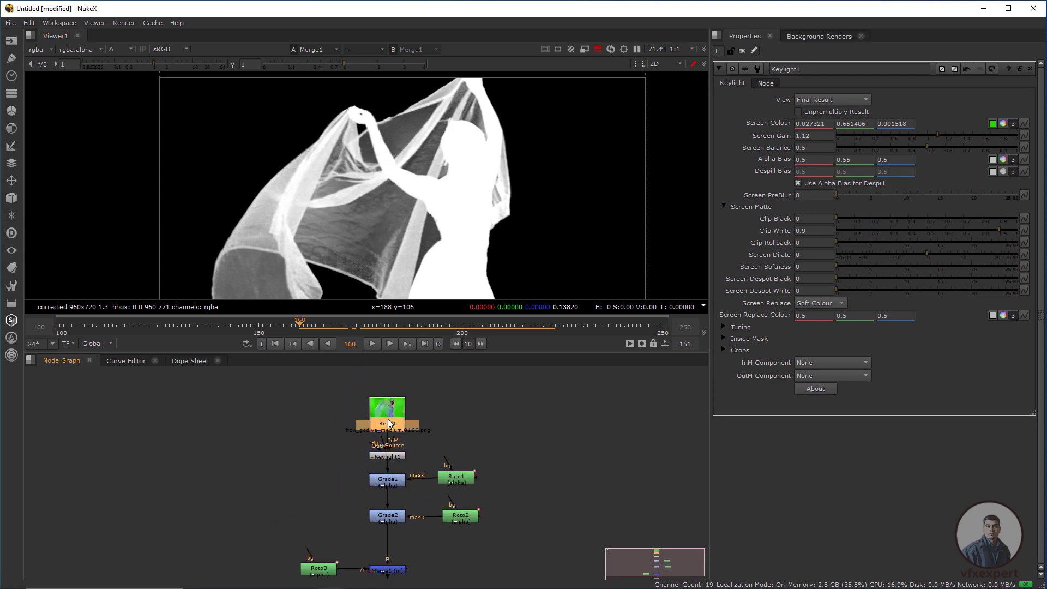
drag(389, 423, 389, 413)
drag(321, 579, 430, 515)
drag(315, 518, 299, 518)
drag(377, 536, 377, 573)
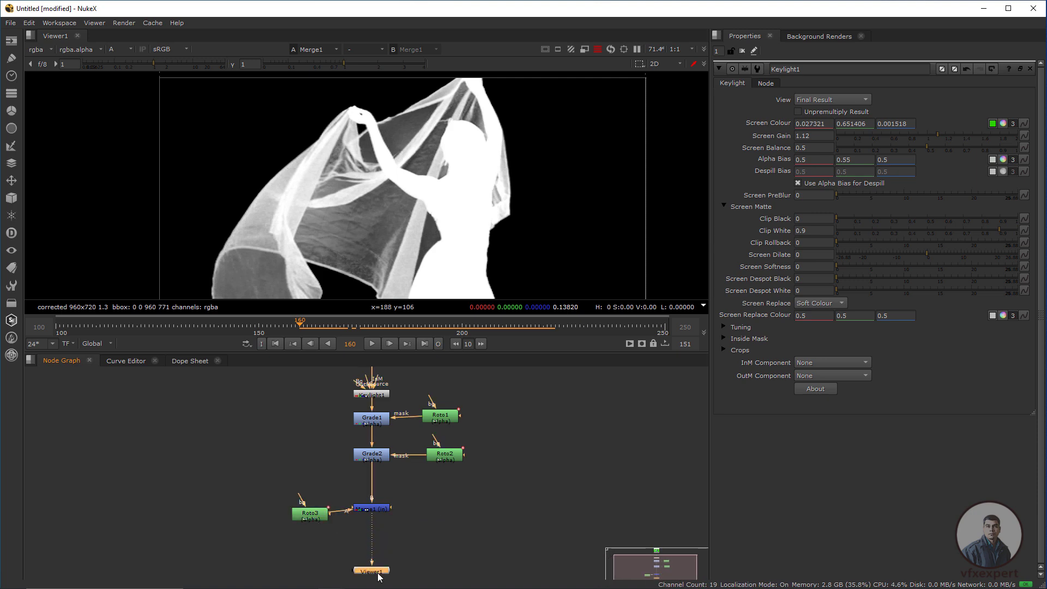
click(316, 515)
shift+click(377, 508)
drag(377, 507, 377, 521)
click(406, 532)
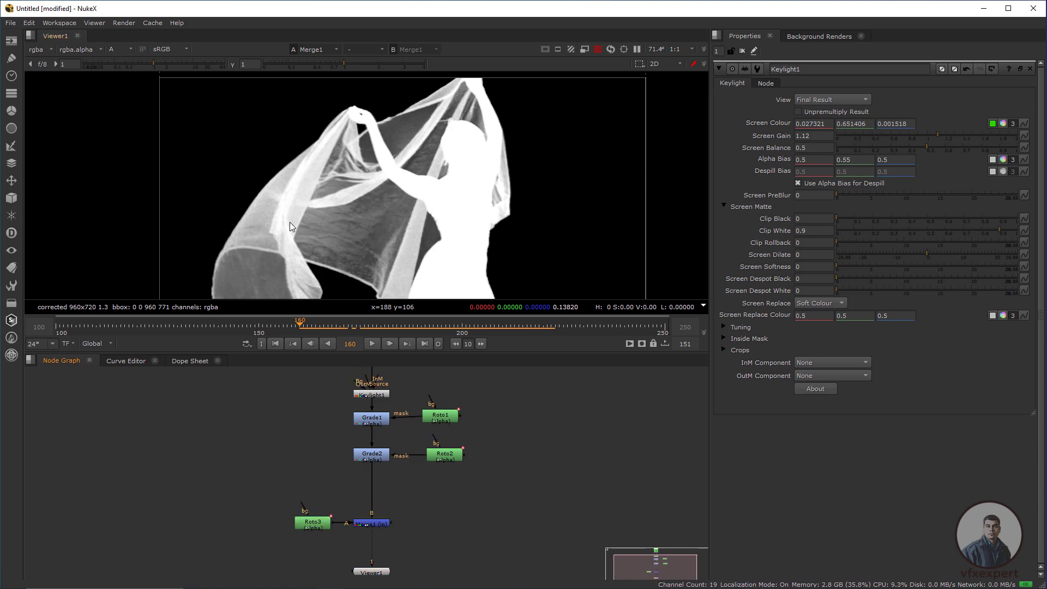
- Add a second Keylight node beside Read1, connect its Source input to Read1, and view its output
scroll(123, 184, down, 1)
drag(334, 370, 329, 423)
drag(298, 425, 289, 450)
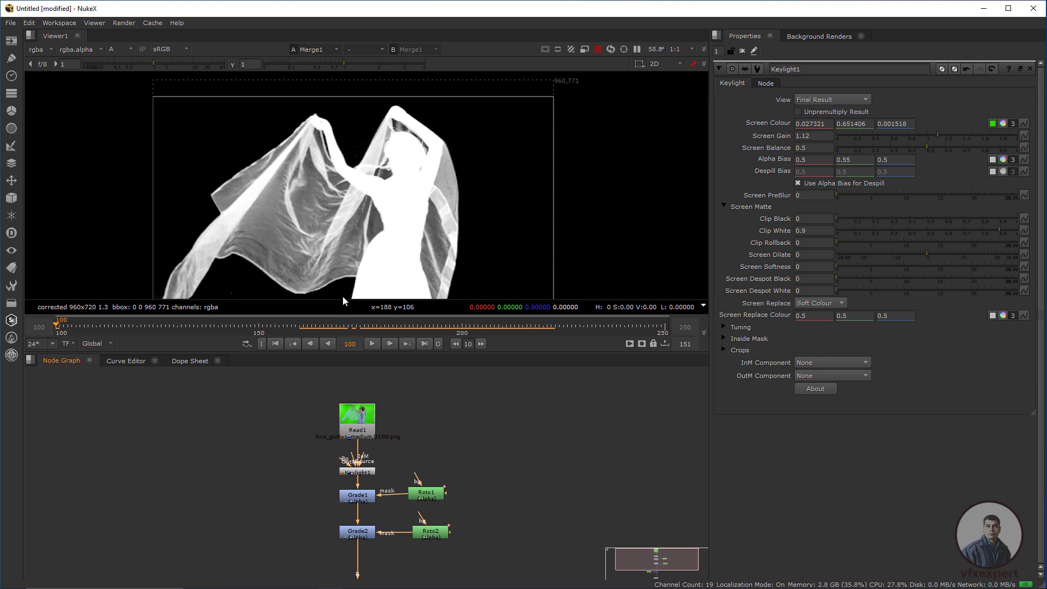
click(292, 327)
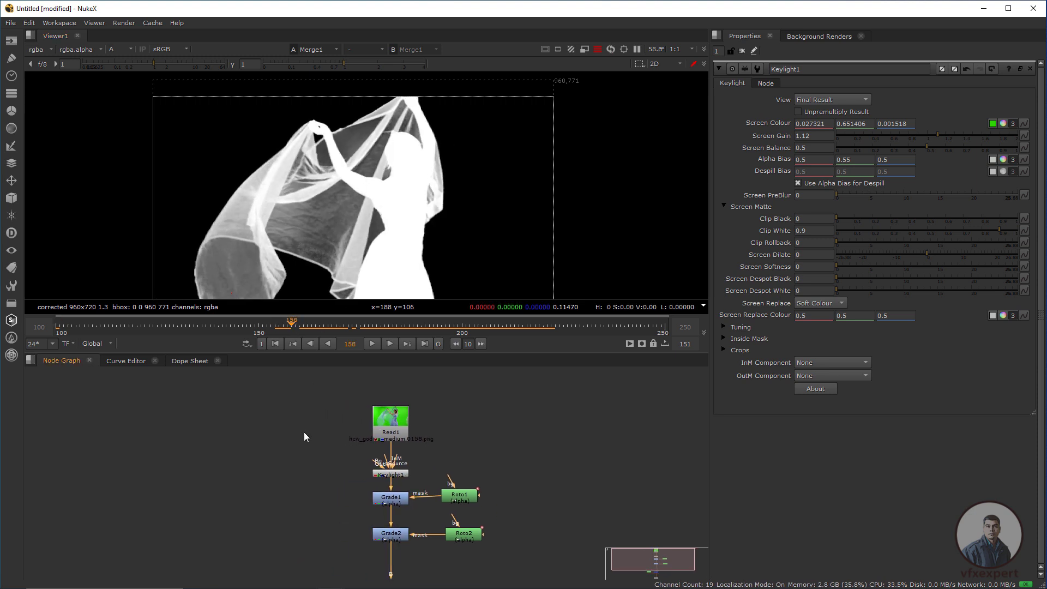
key(Tab)
text(key)
key(Return)
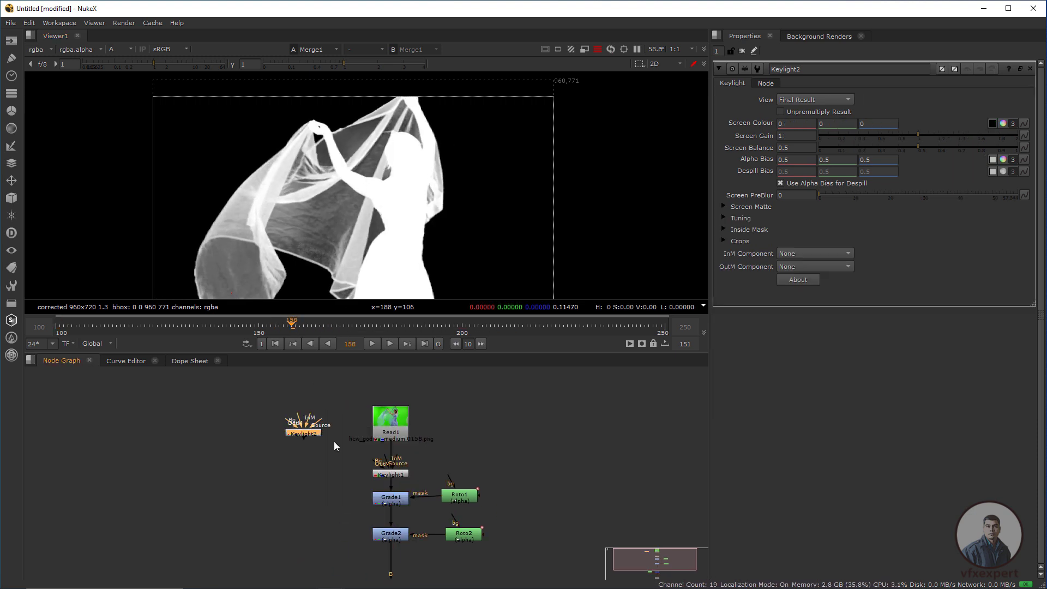
scroll(312, 410, up, 2)
drag(312, 410, 377, 416)
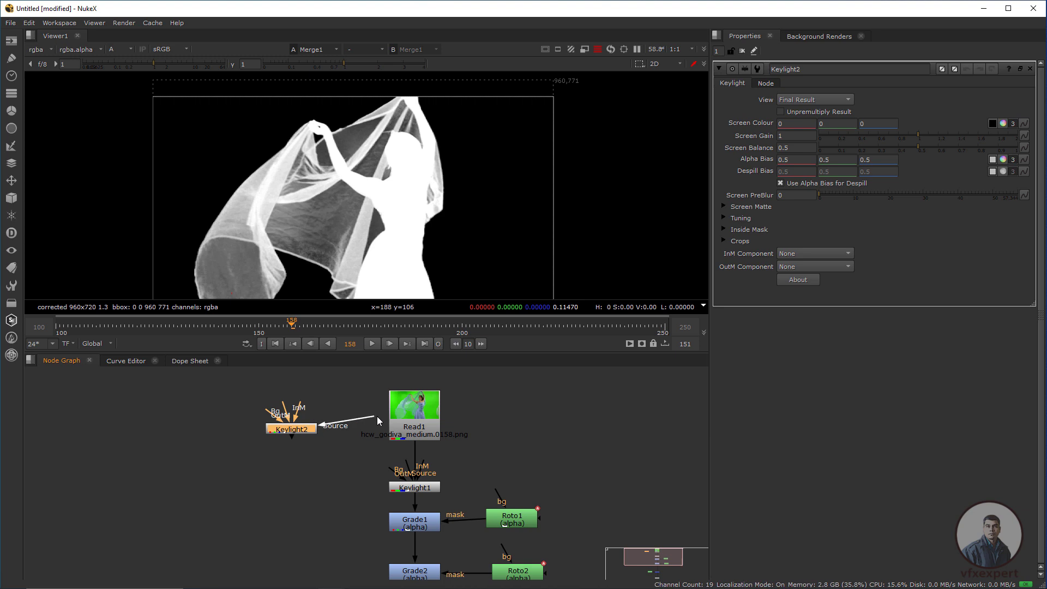
key(1)
click(298, 426)
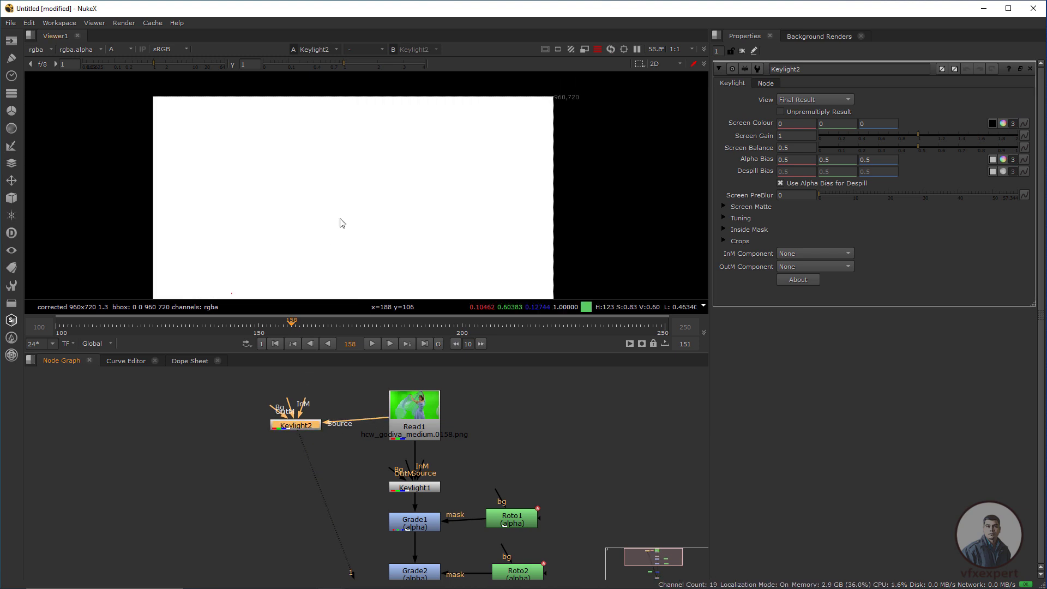
- Show the colour image at frame 112 and sample Keylight2's Screen Colour from the green between the dancer's raised arms
key(a)
scroll(371, 208, up, 3)
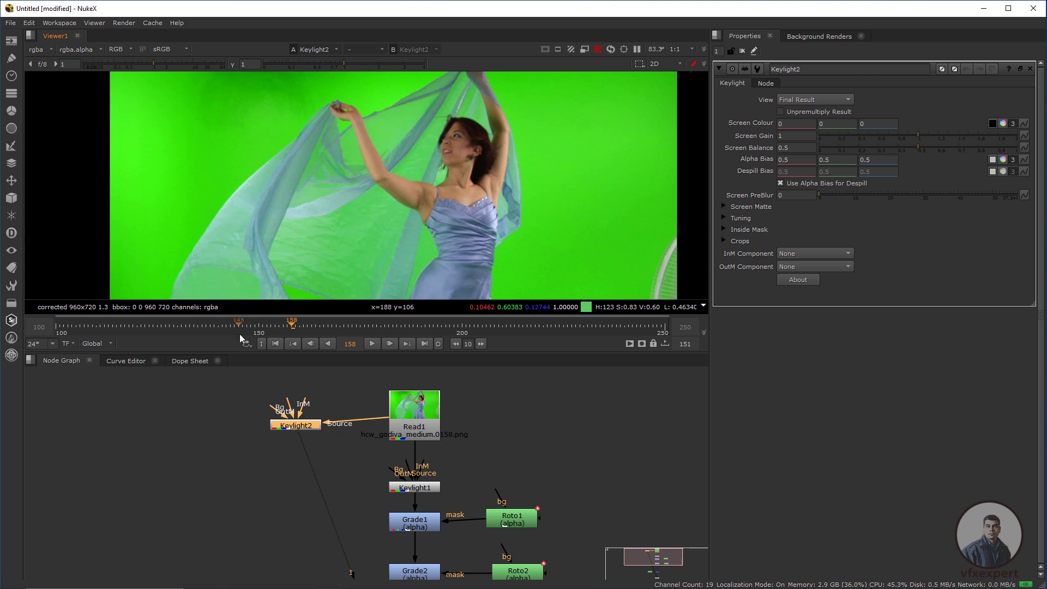
click(106, 326)
scroll(399, 129, down, 2)
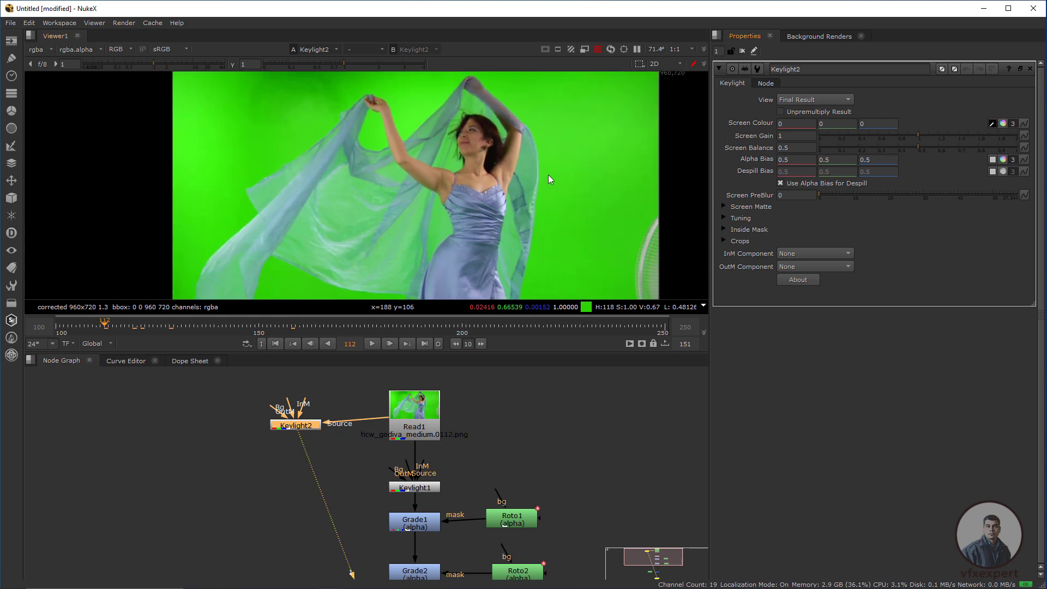
ctrl+click(407, 146)
ctrl+click(412, 149)
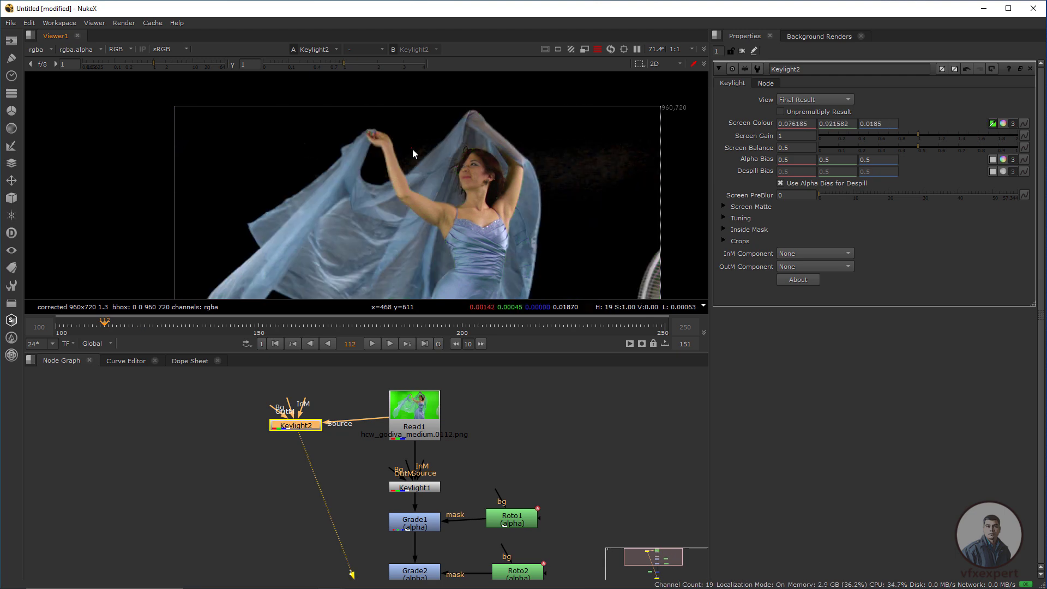
- View Keylight2's alpha, set its Screen Gain to 1.16, and check the matte at frame 134
key(a)
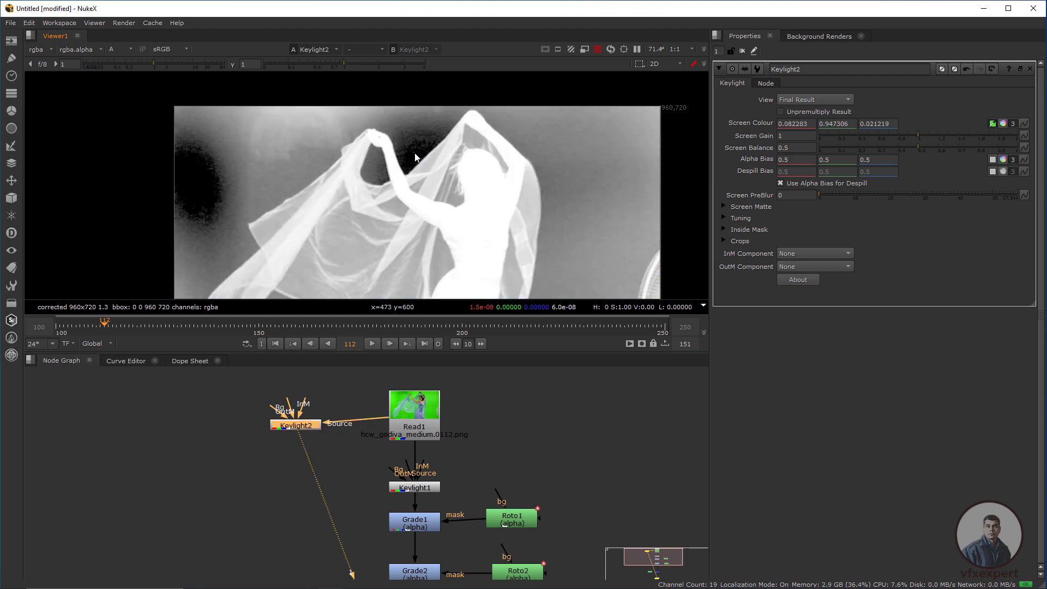
scroll(424, 174, down, 2)
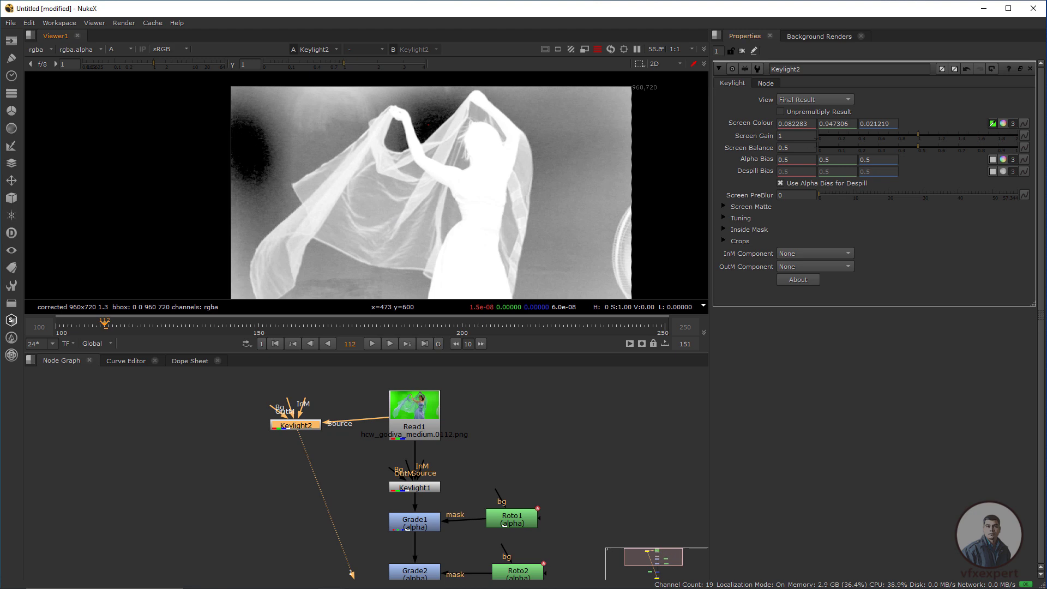
drag(917, 134, 933, 128)
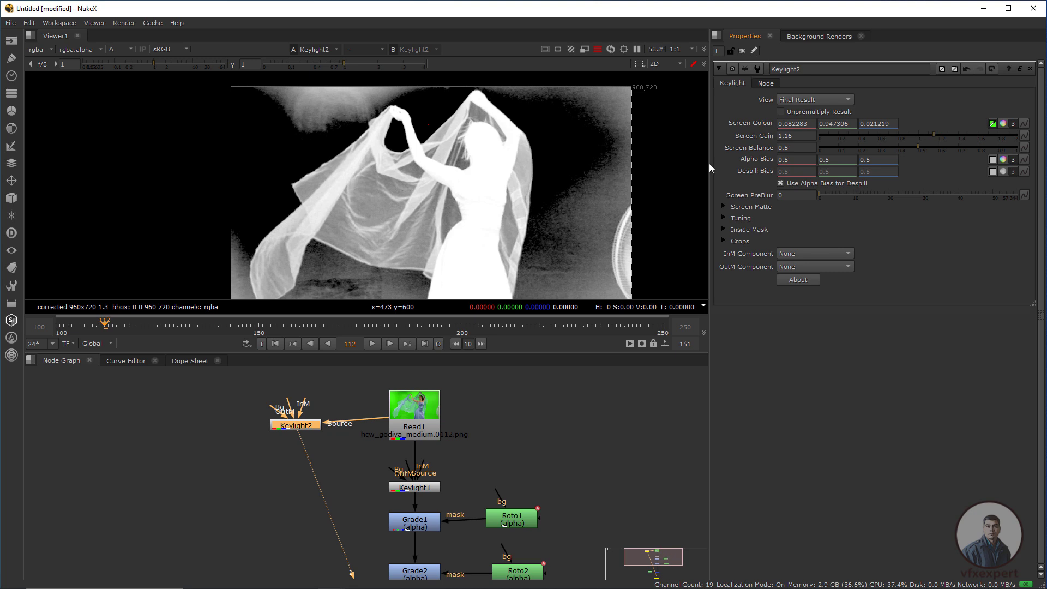
drag(252, 329, 196, 327)
scroll(417, 267, down, 1)
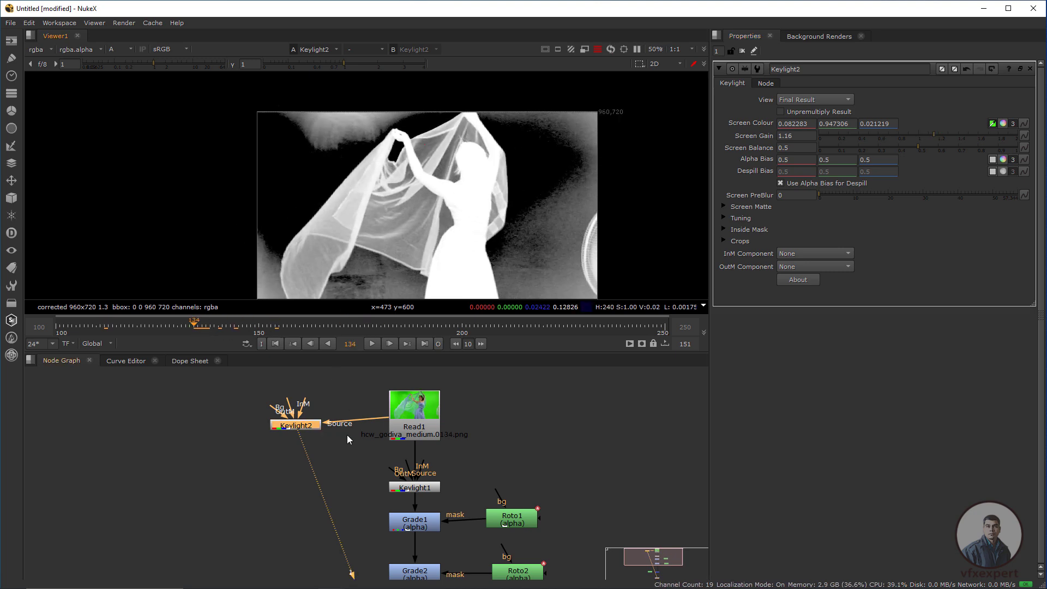
- Add an unconnected Roto node below Keylight2
drag(346, 434, 320, 427)
click(341, 471)
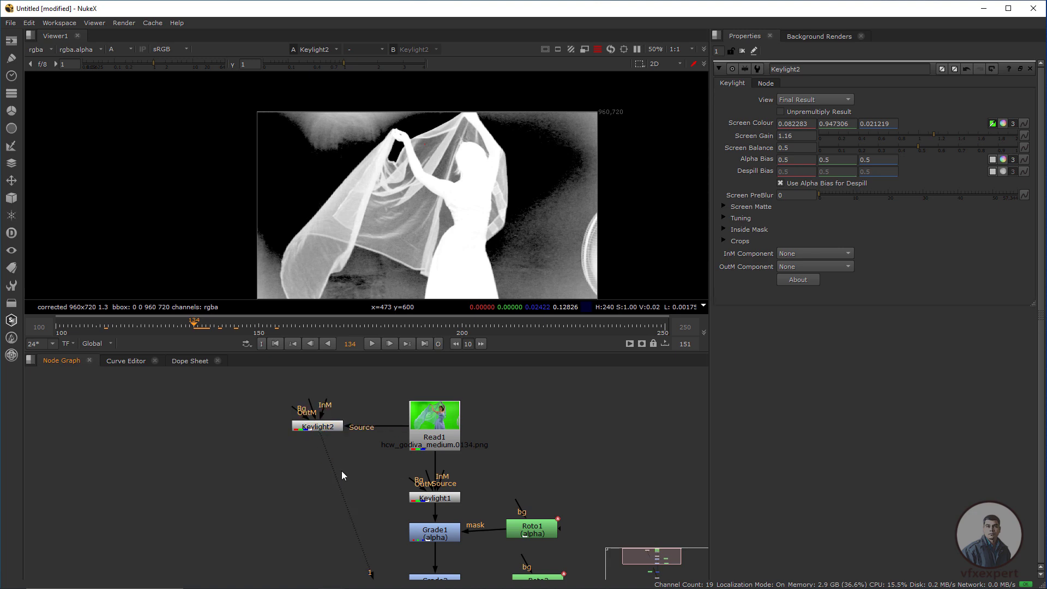
drag(342, 471, 381, 478)
key(o)
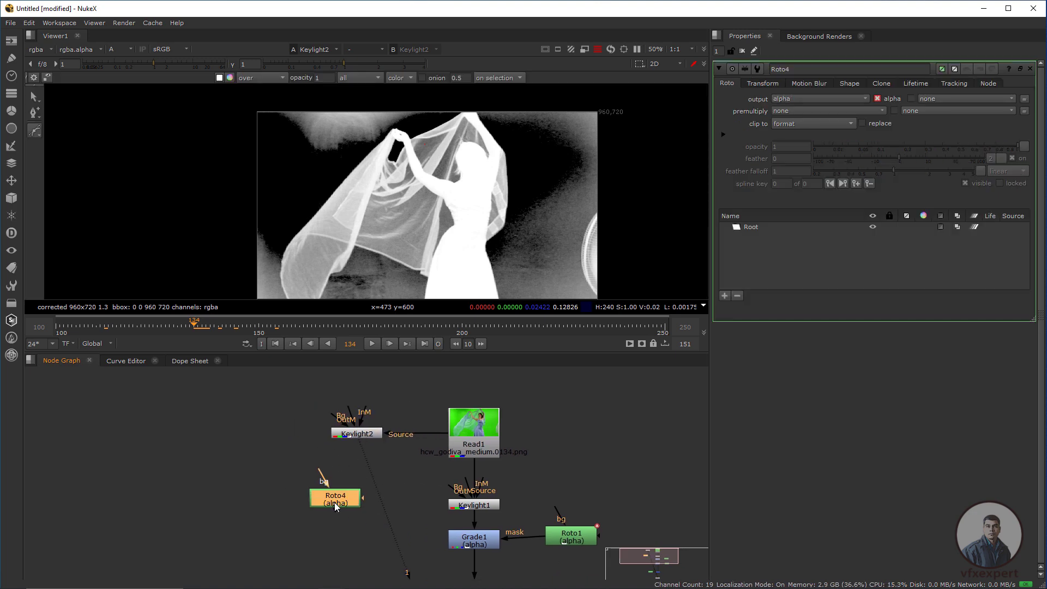
- Draw a closed Bezier in Roto4 at frame 134 around the veil's inner area and the dancer's upper body
scroll(424, 234, up, 2)
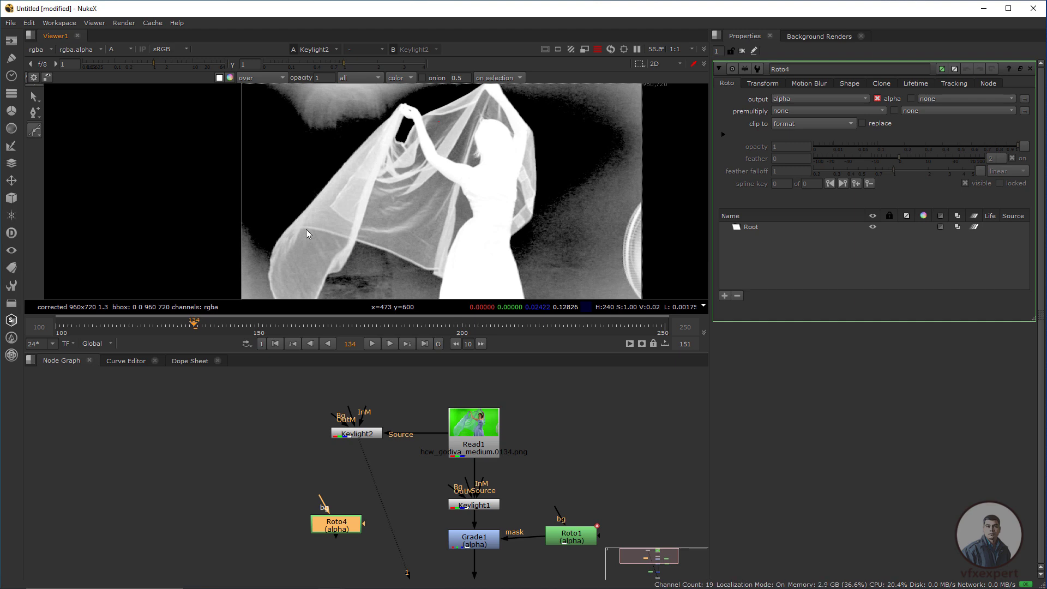
drag(301, 228, 317, 232)
click(344, 242)
click(381, 251)
drag(436, 269, 461, 275)
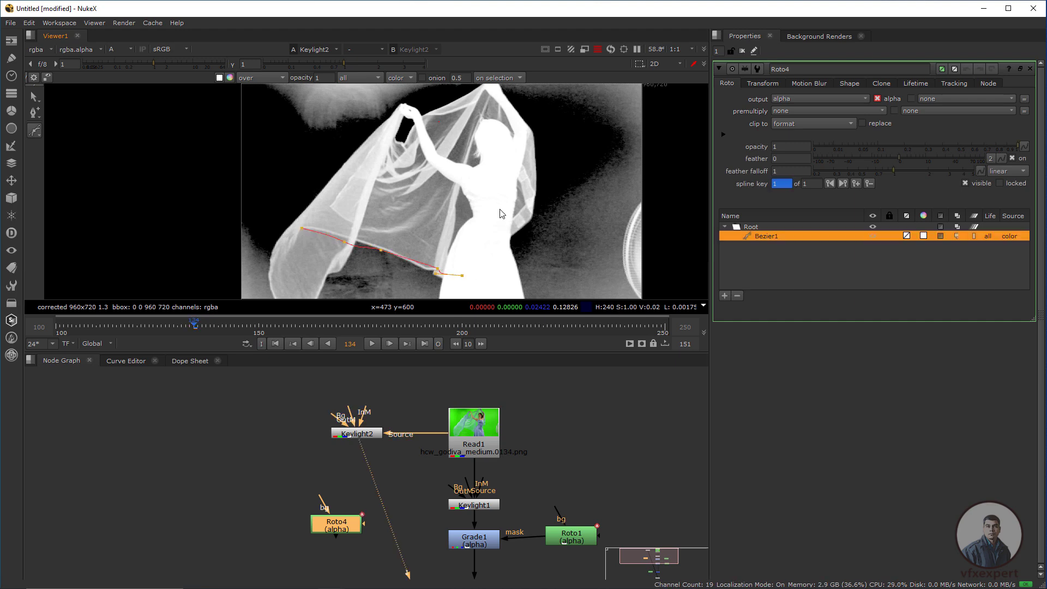
click(503, 193)
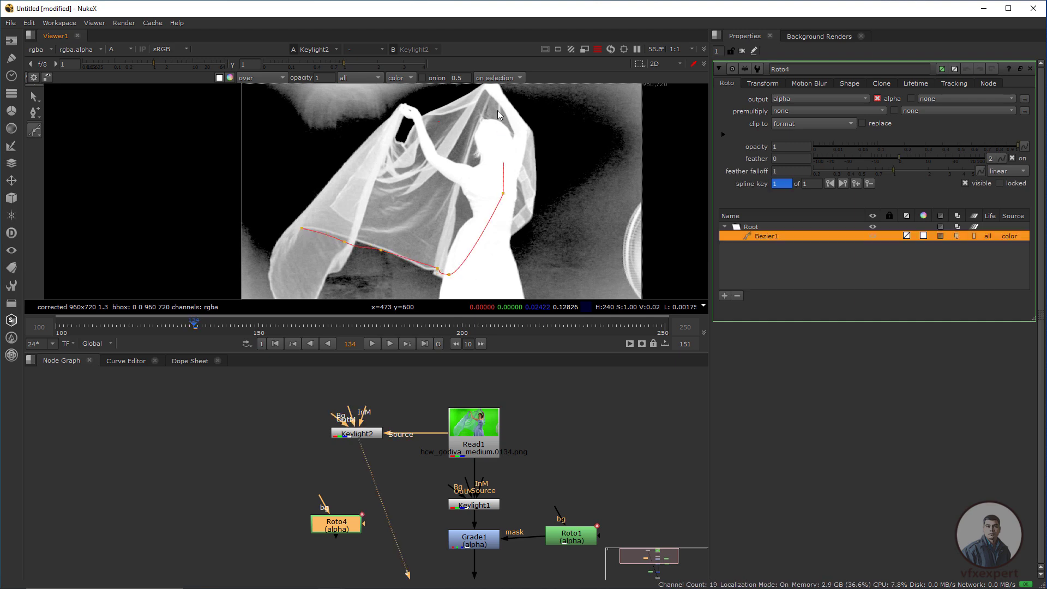
click(480, 101)
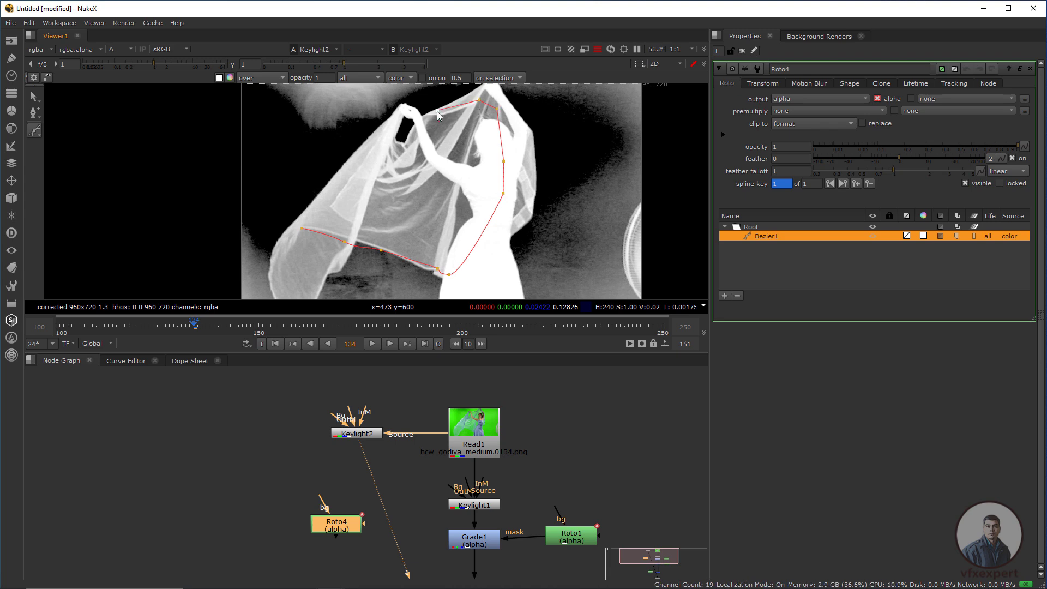
click(391, 139)
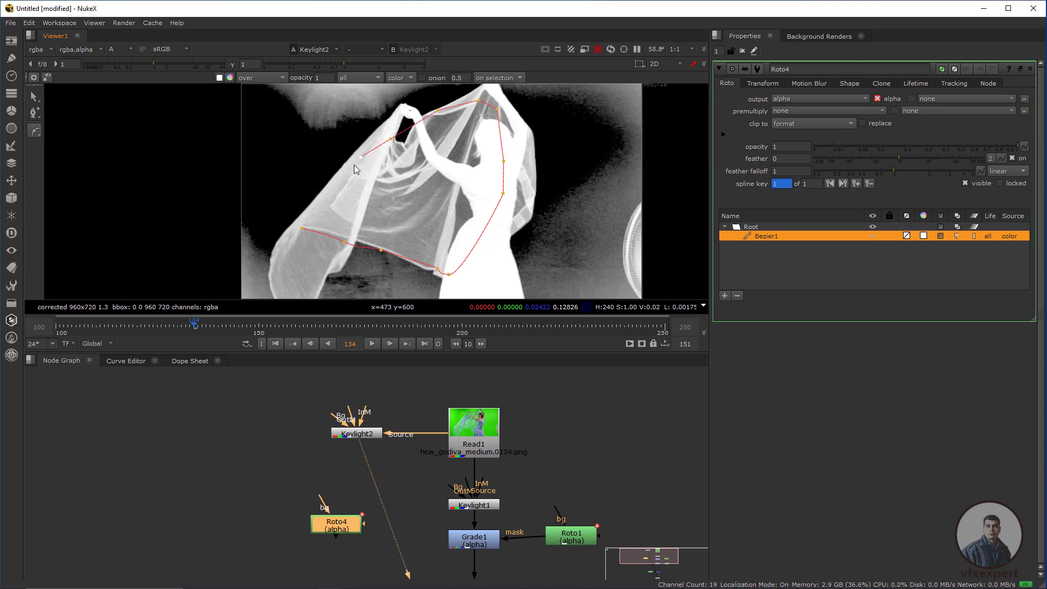
click(355, 164)
click(302, 228)
- Adjust Roto4's Bezier points along the veil's left and upper edges and beside the dancer's torso
drag(302, 228, 359, 154)
click(436, 113)
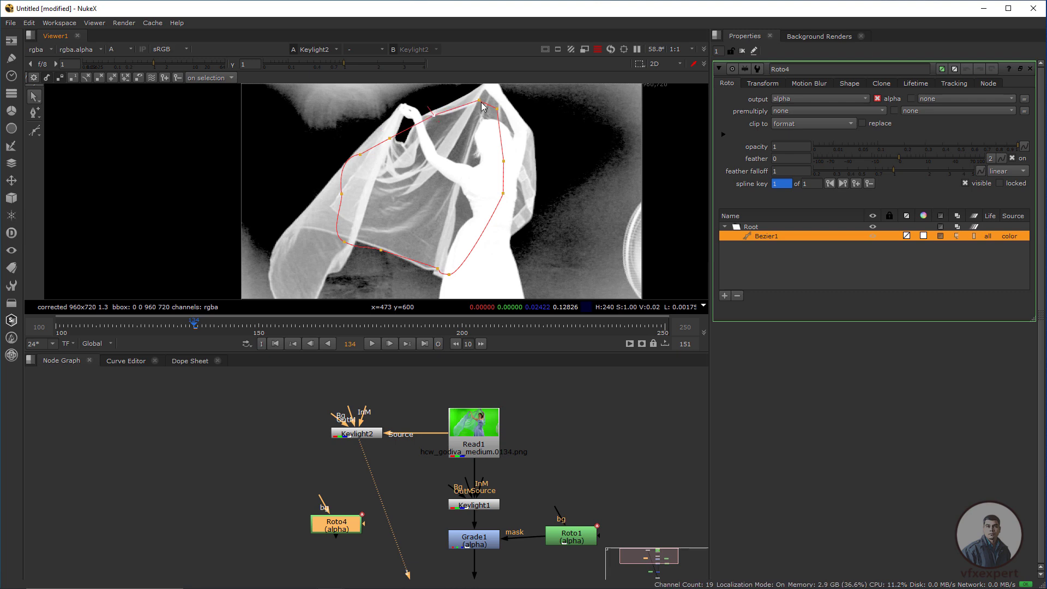
drag(502, 194, 510, 202)
- Set the green Alpha Bias of Keylight2 to 0.61
click(420, 476)
double_click(357, 434)
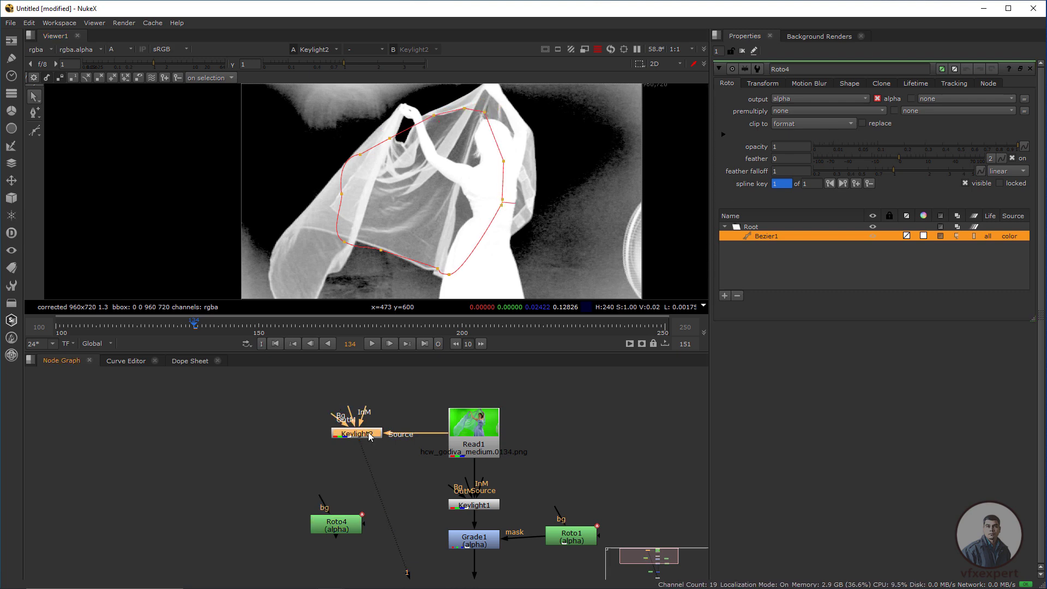
click(832, 160)
text(7)
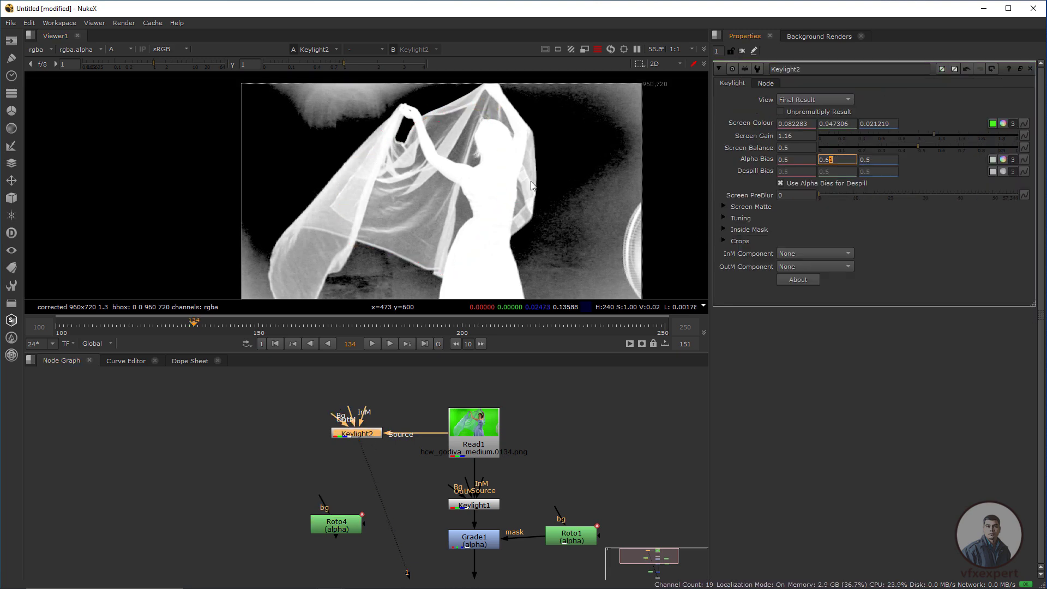
- Keyframe Roto4's Bezier at frame 159, moving its points to follow the veil and refining the lower points beside the dancer
double_click(345, 524)
drag(257, 331, 293, 326)
drag(355, 233, 490, 183)
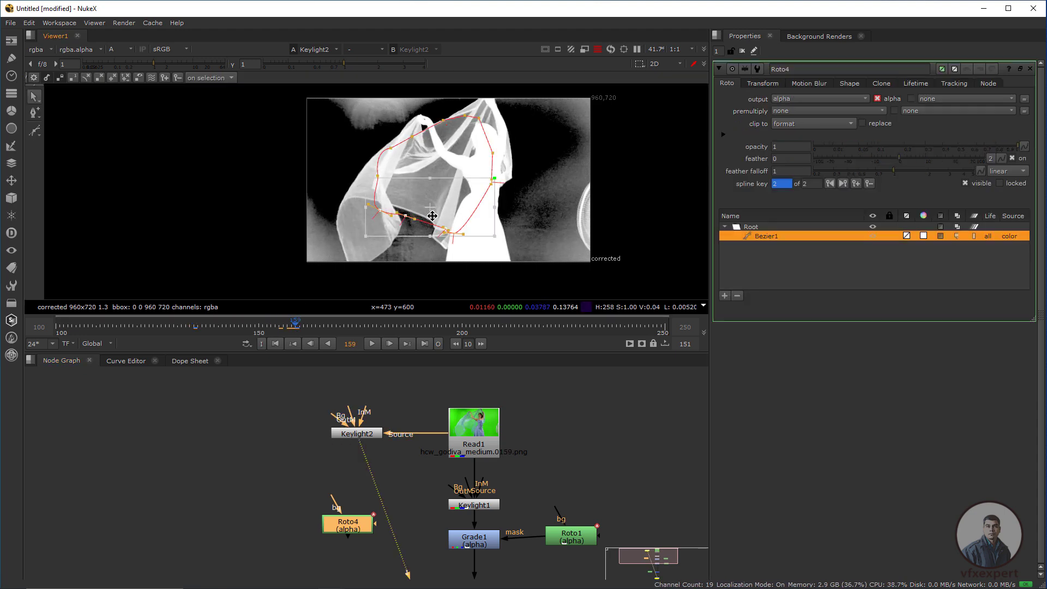
drag(429, 213, 428, 205)
click(501, 197)
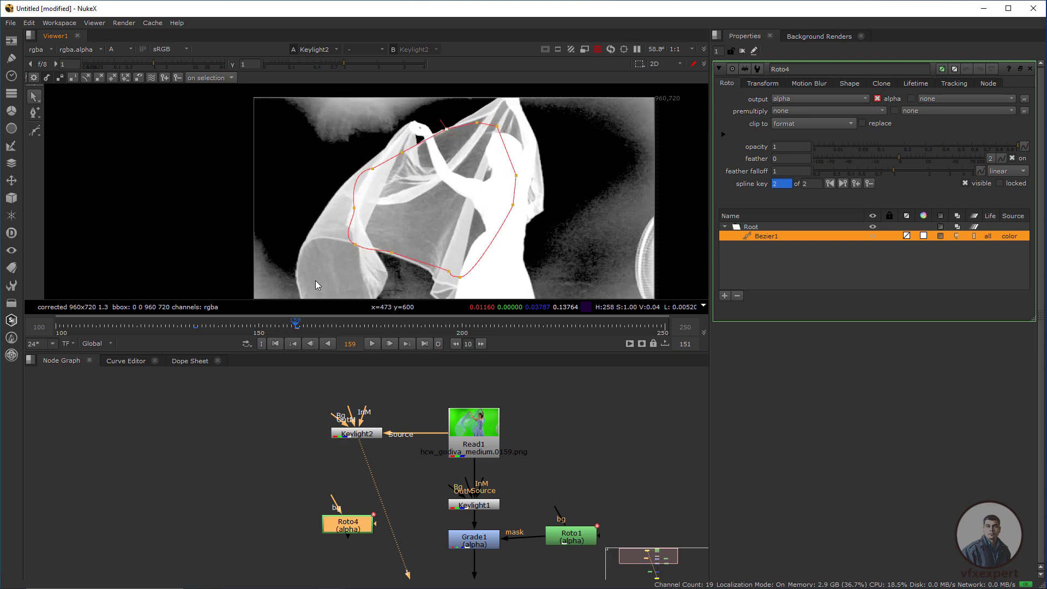
drag(448, 271, 454, 269)
drag(460, 277, 448, 287)
- Reshape and keyframe Roto4's Bezier to fit the moving veil at further frames, including 241 and 248
click(523, 326)
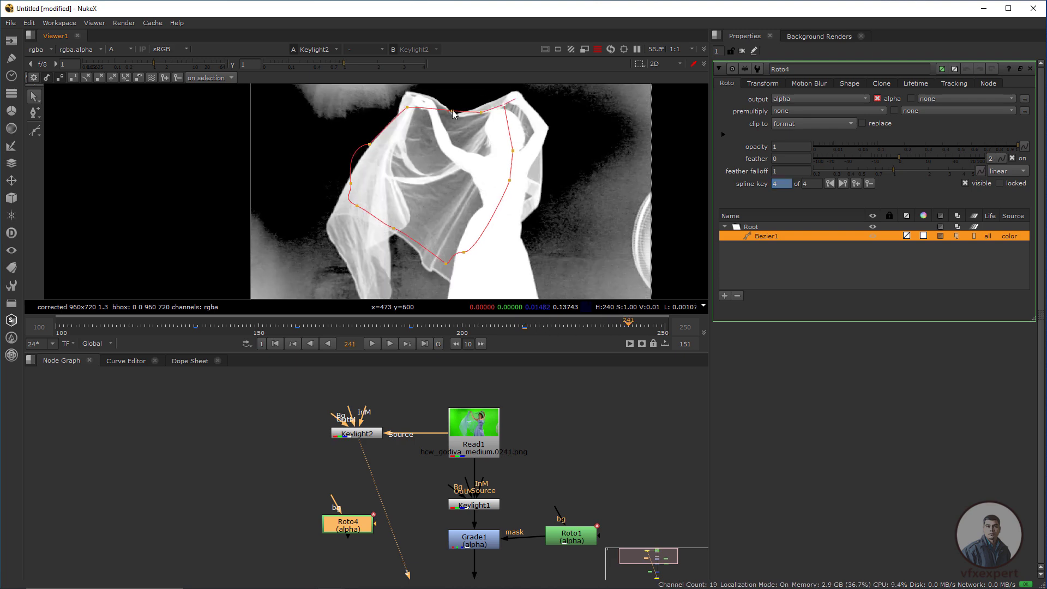
drag(354, 166, 350, 167)
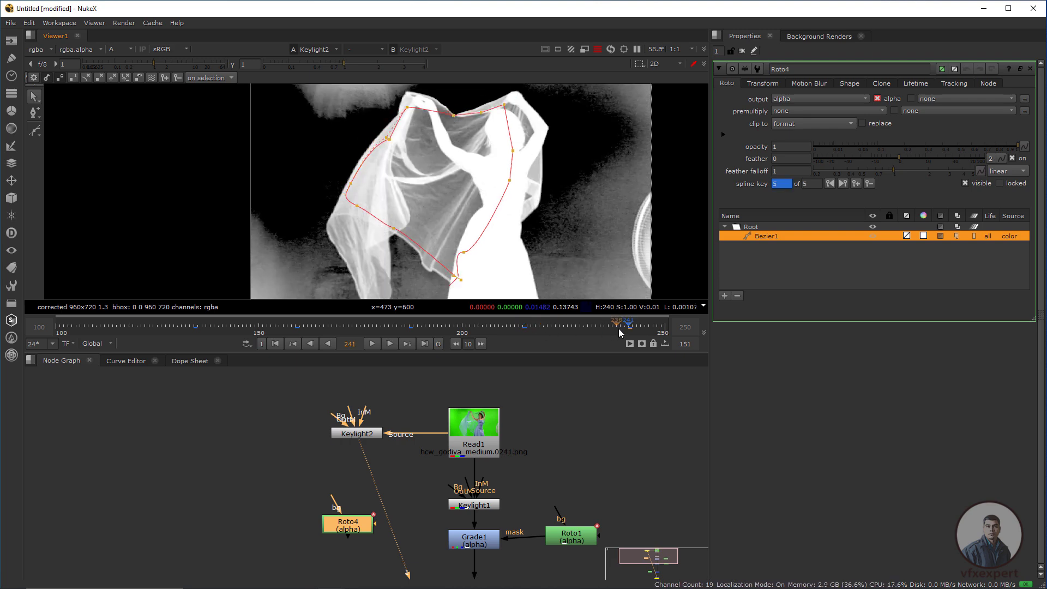
click(657, 327)
drag(504, 105, 510, 105)
- Feather all of Roto4's Bezier points slightly outward on every keyframe, using ripple edit set to all
scroll(482, 223, down, 2)
drag(568, 121, 332, 285)
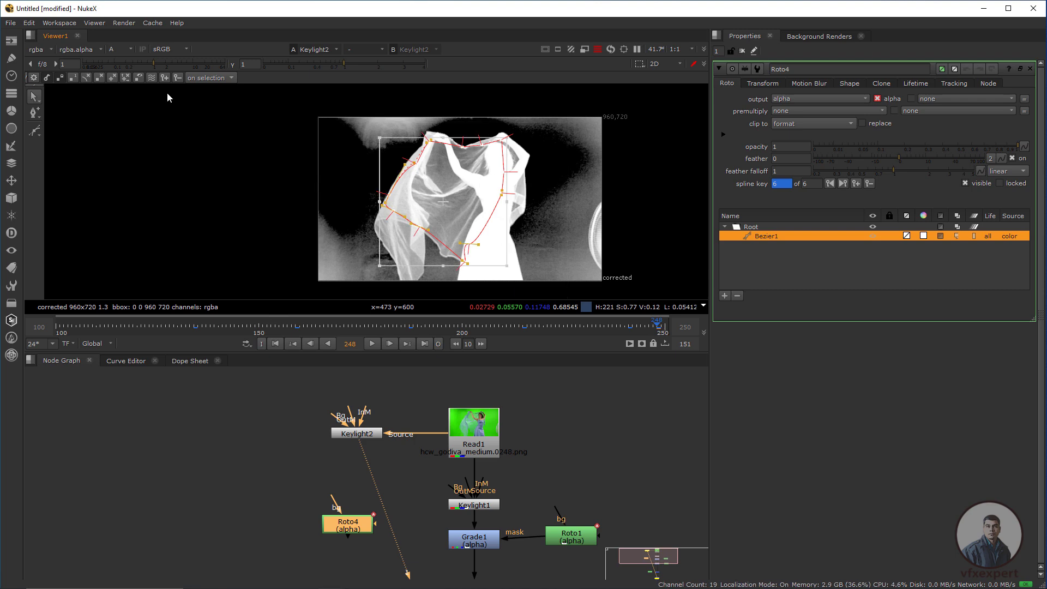
click(151, 77)
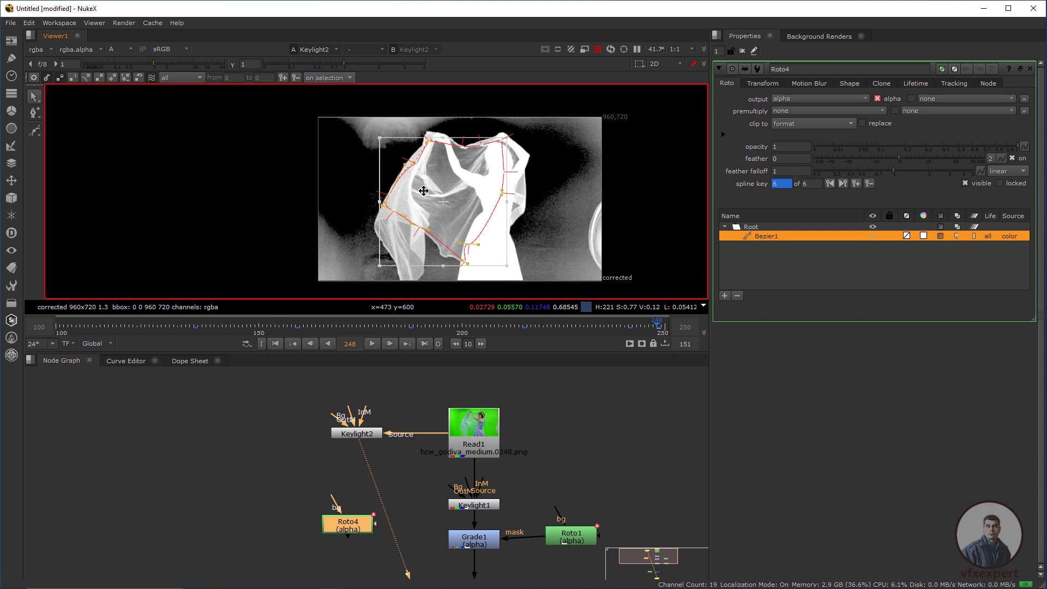
key(e)
key(e)
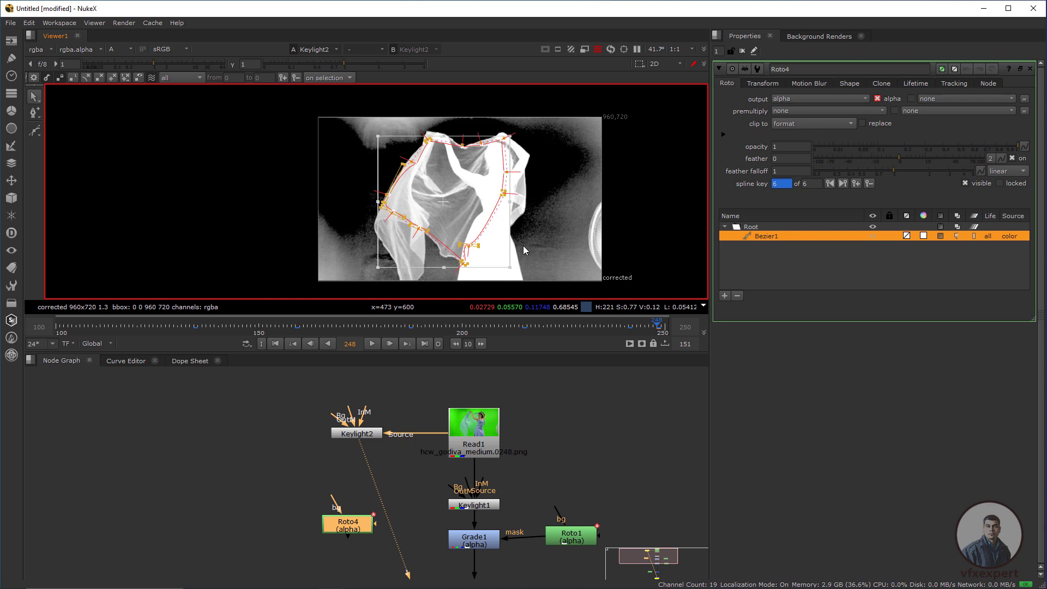
key(e)
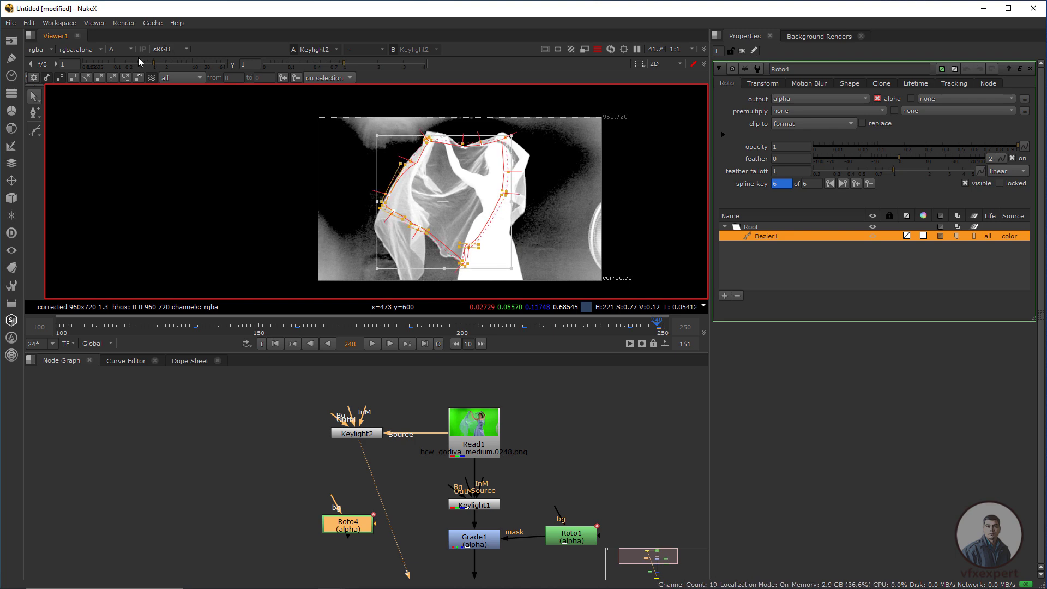
click(153, 78)
- Check how Roto4's feathered Bezier follows the veil on the frames leading to 196
scroll(471, 244, up, 3)
drag(471, 243, 451, 237)
mouse_move(437, 328)
mouse_down()
mouse_move(461, 330)
mouse_move(425, 327)
mouse_up()
key(Right)
key(Right)
key(Right)
key(Right)
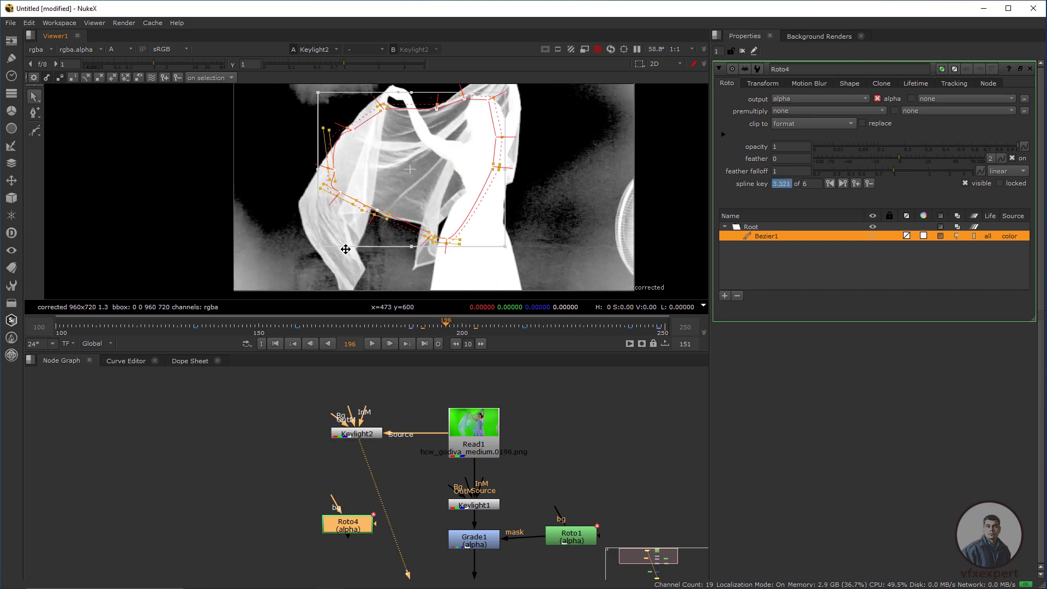
- Add an unconnected KeyMix node to the node graph near Roto4
drag(395, 496, 400, 460)
drag(361, 489, 361, 555)
drag(460, 517, 453, 447)
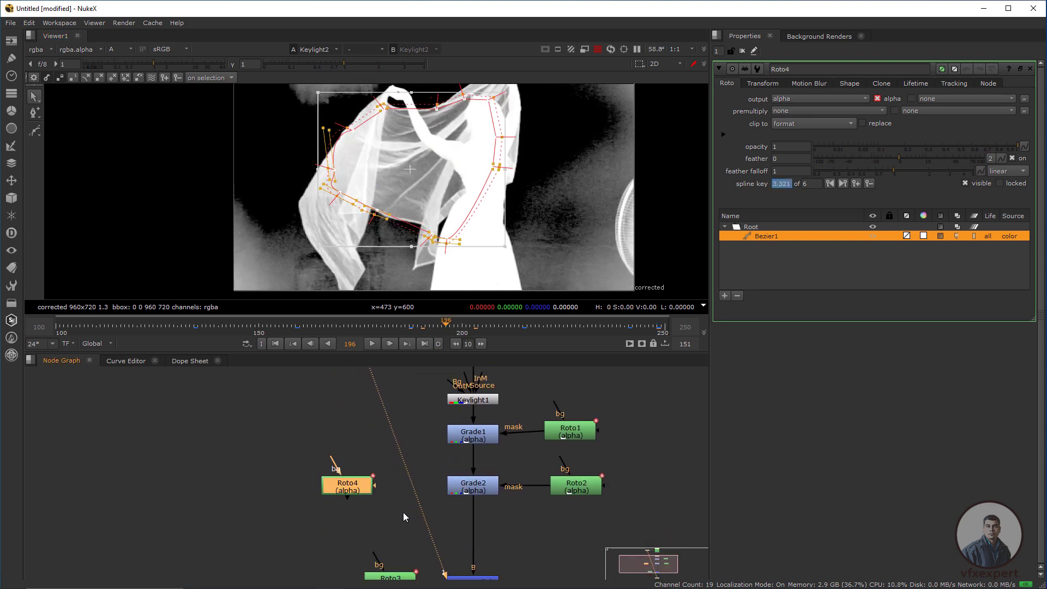
scroll(407, 509, down, 2)
drag(437, 504, 401, 506)
click(402, 506)
key(Tab)
text(key)
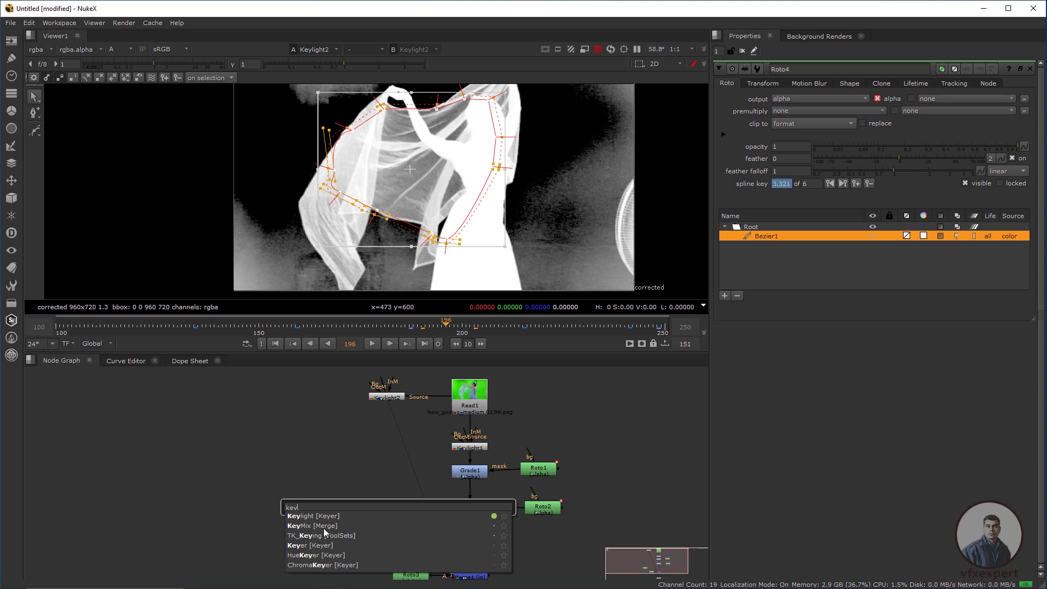
click(323, 526)
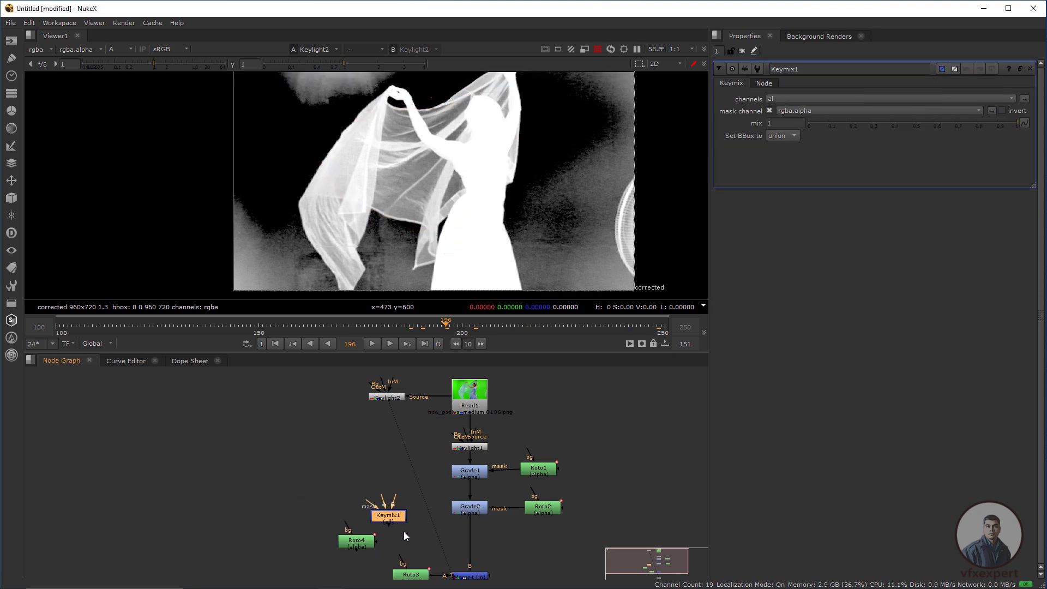
- Place Keymix1 between Grade2 and the merge, and arrange Roto4 beside it as its mask input
scroll(403, 536, down, 2)
drag(389, 516, 506, 494)
drag(371, 550, 464, 532)
click(516, 510)
drag(436, 492, 465, 531)
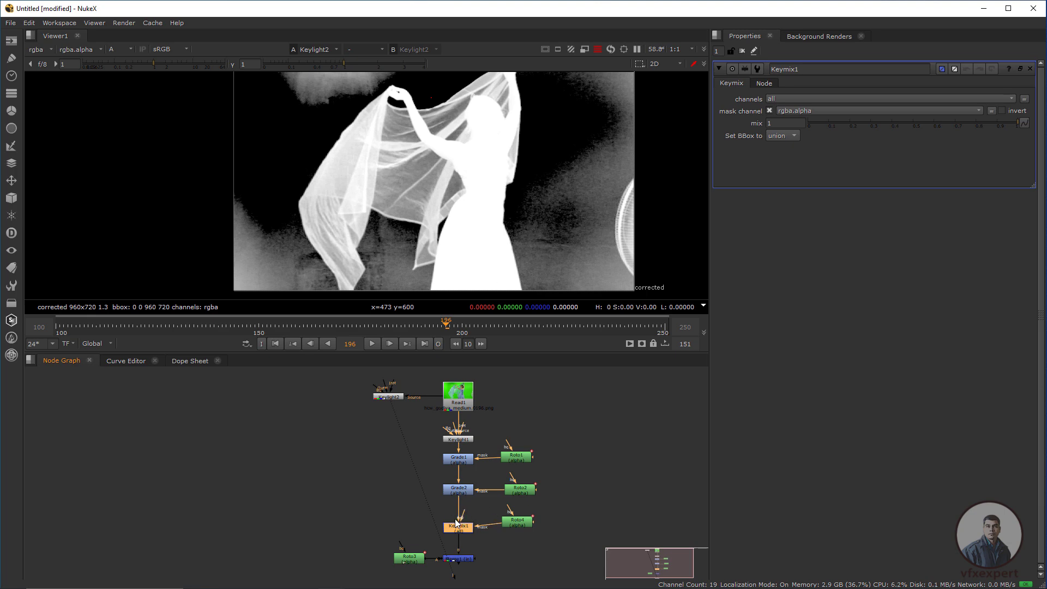
- Connect Keymix1's A input to Keylight2 and route the connection through a Dot at a right angle
drag(459, 517, 378, 418)
click(385, 397)
scroll(447, 519, up, 2)
scroll(401, 456, down, 1)
drag(440, 448, 469, 406)
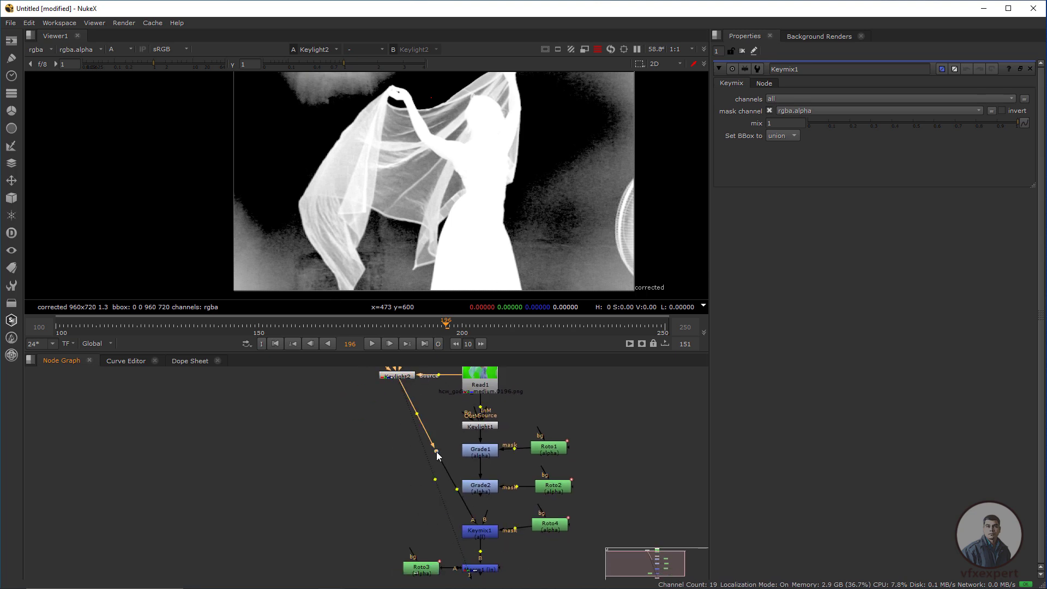
drag(436, 452, 397, 519)
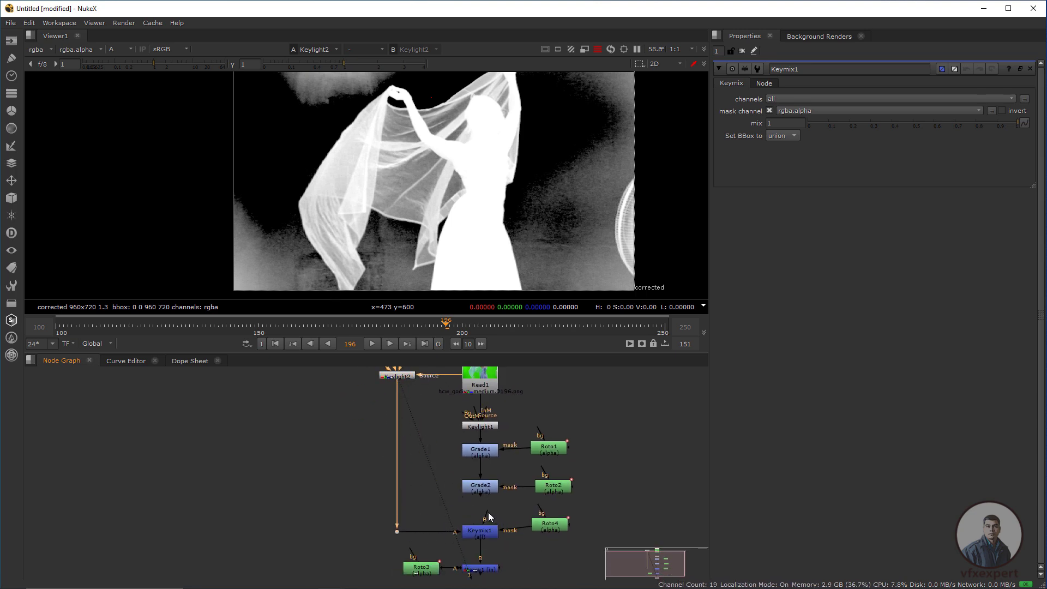
- Connect Keymix1's B input to Grade2 and view the output of Merge1
drag(487, 513, 481, 487)
drag(546, 527, 458, 500)
scroll(525, 532, down, 1)
click(440, 536)
key(1)
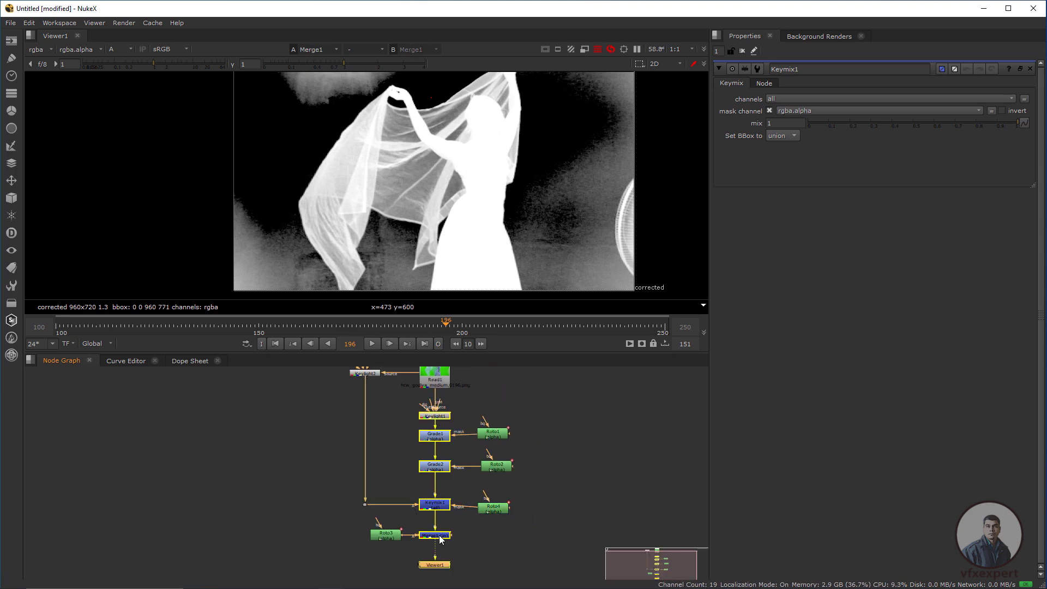
drag(439, 506, 454, 516)
click(459, 548)
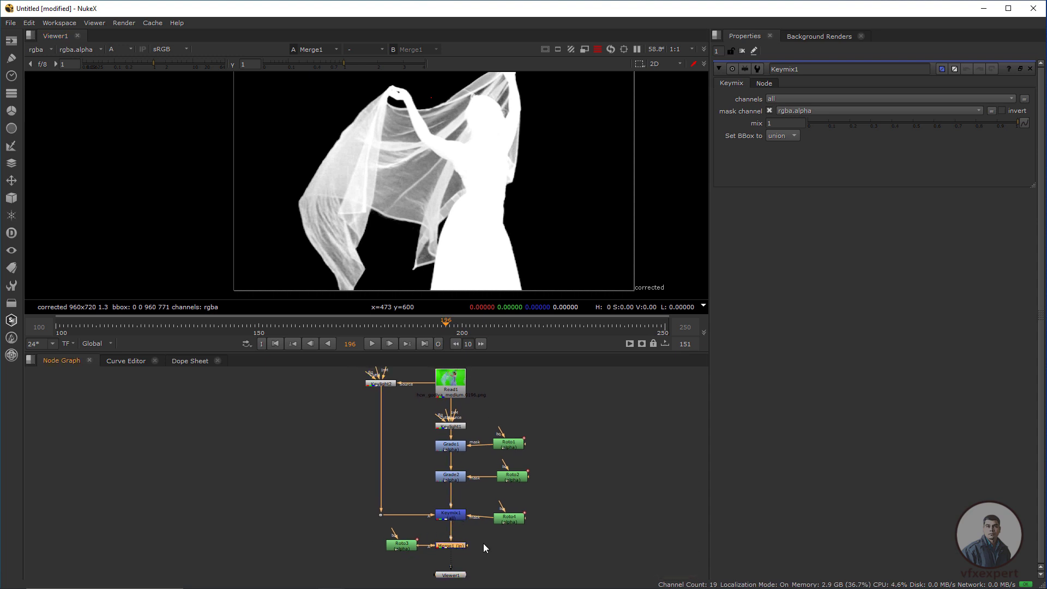
- Disable and re-enable Keymix1 repeatedly to compare the veil's transparency in the alpha
click(456, 516)
key(d)
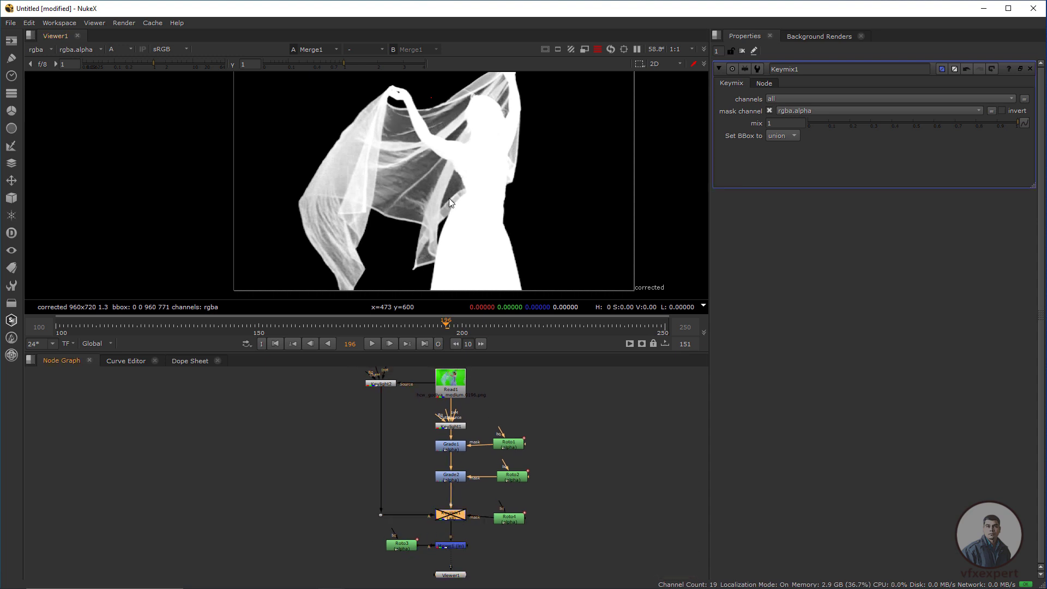
key(d)
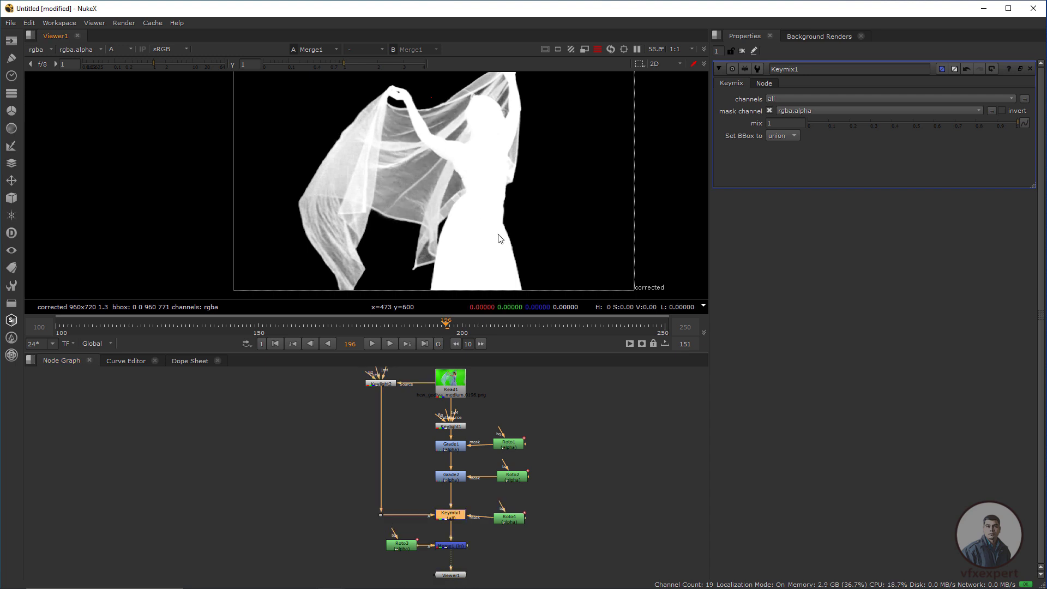
key(d)
key(d)
key(d)
key(d)
key(d)
key(d)
key(d)
key(d)
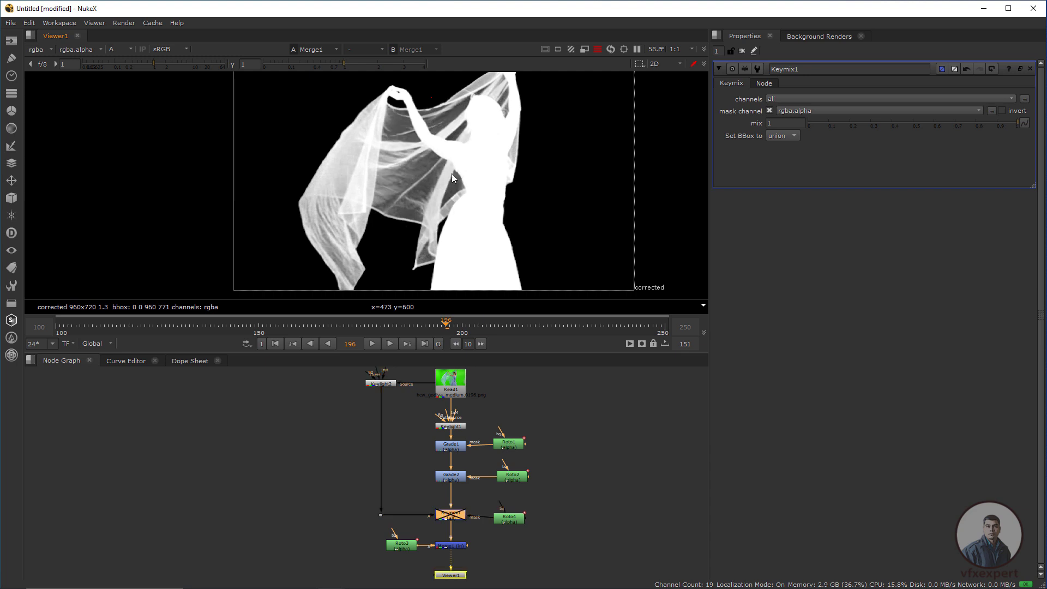
- Scrub through the shot to examine the combined alpha of the dancer and veil on different frames
scroll(436, 199, down, 3)
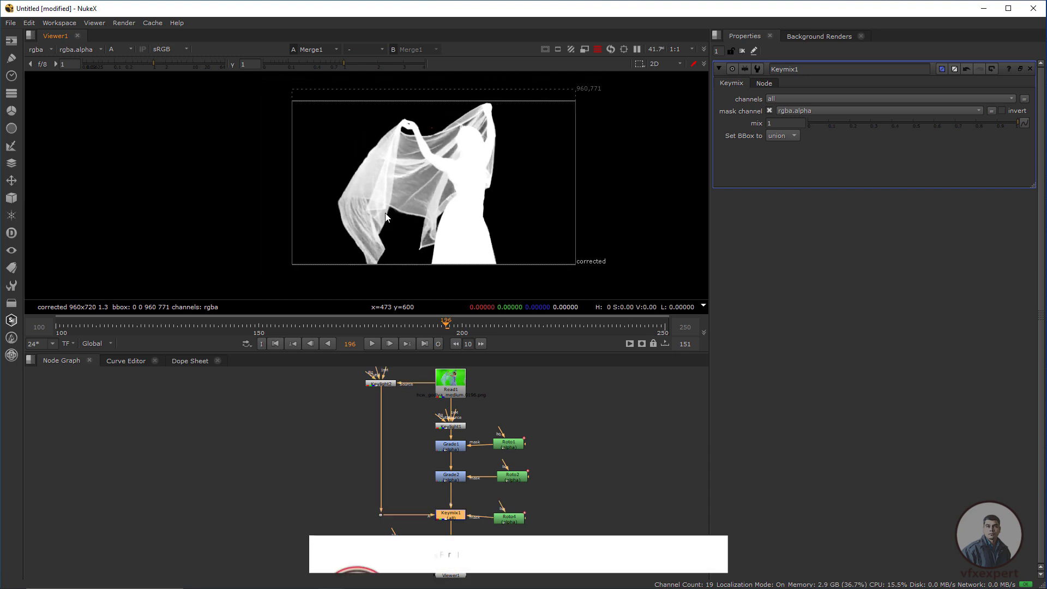
drag(217, 328, 474, 325)
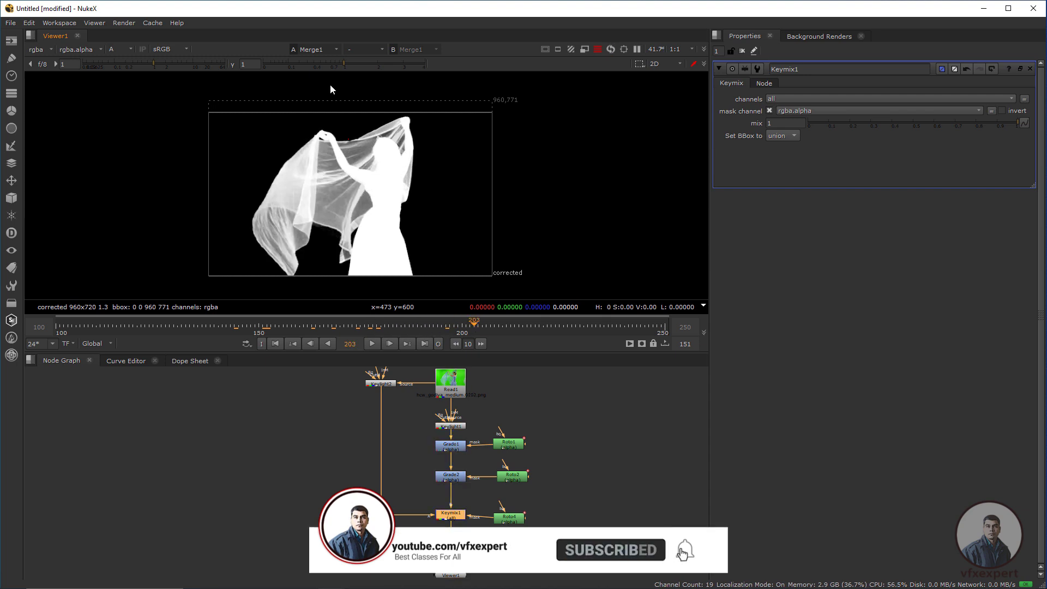
scroll(330, 84, up, 2)
drag(475, 138, 324, 218)
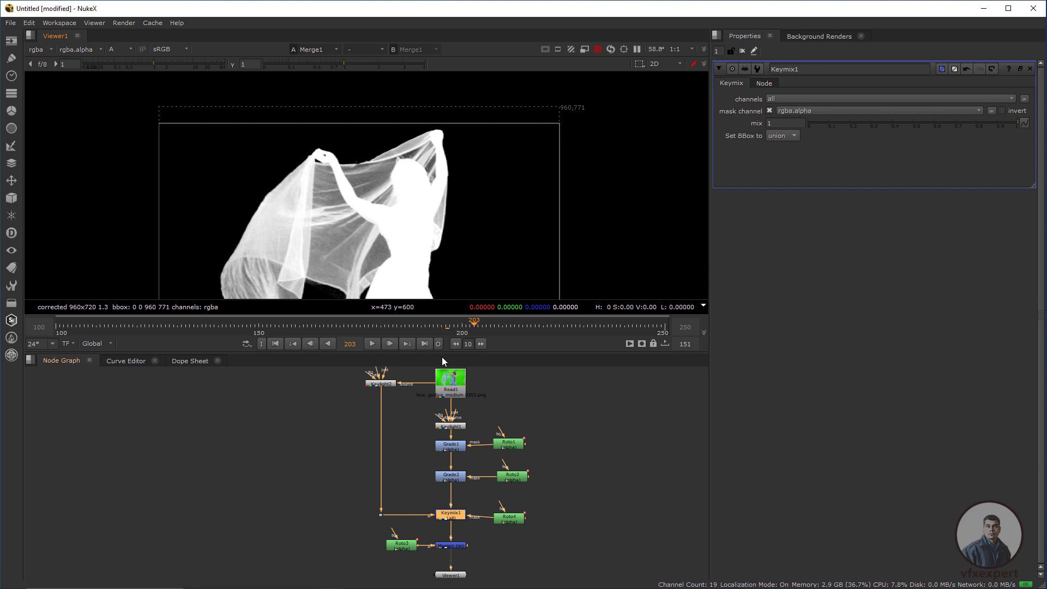
scroll(442, 200, down, 1)
drag(453, 203, 504, 164)
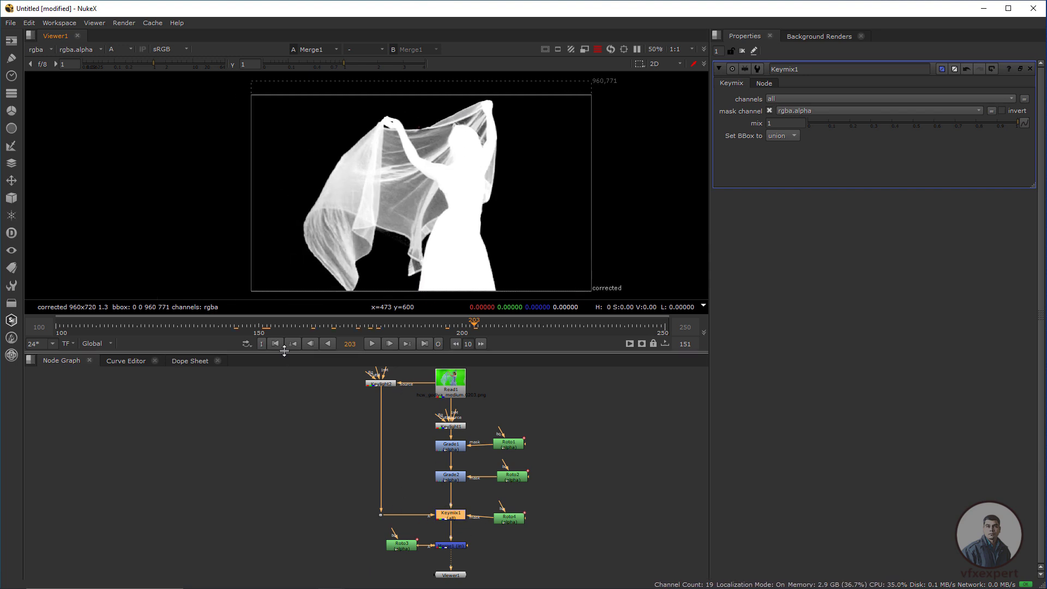
drag(270, 328, 473, 318)
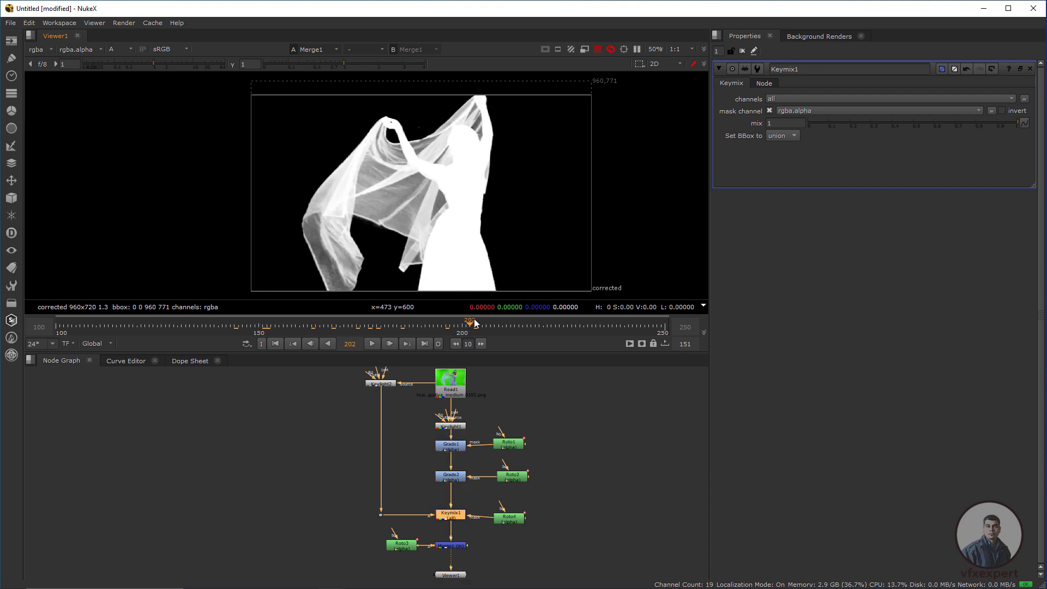
click(275, 344)
click(251, 326)
drag(251, 326, 328, 320)
- Save the script as keying.nk in the "Shot_01 - Copy (10)" folder
scroll(485, 486, down, 1)
drag(482, 490, 346, 513)
scroll(414, 467, up, 1)
click(10, 23)
click(47, 78)
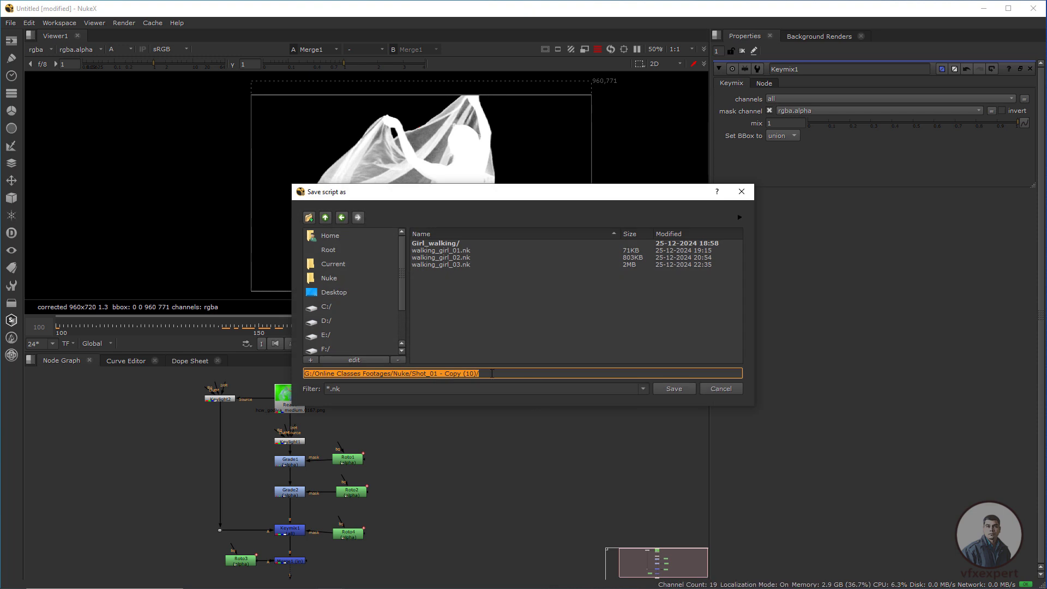
click(492, 373)
text(keying.nk)
click(674, 388)
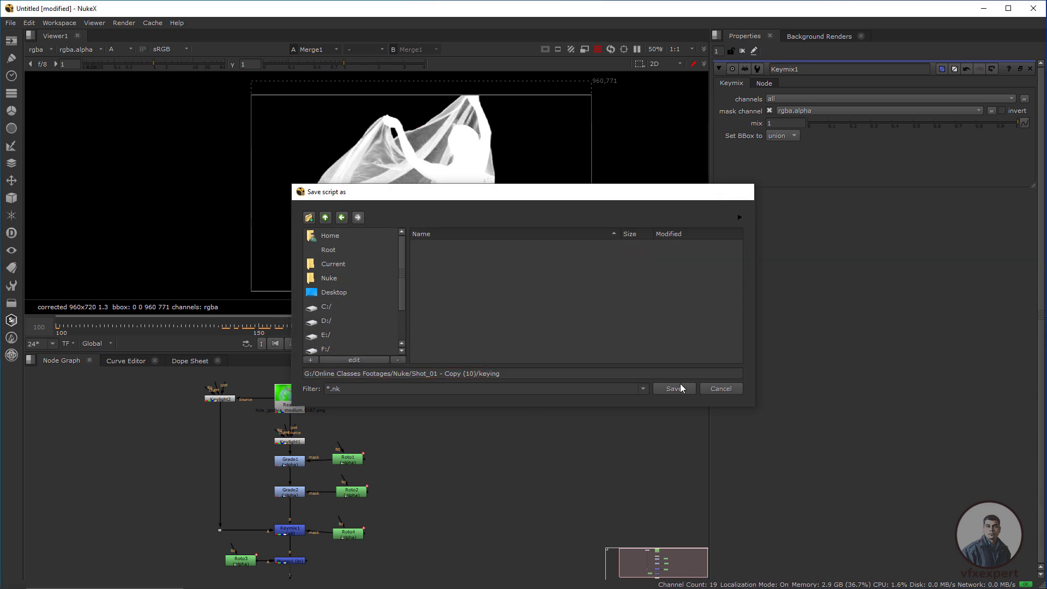
- Add a Copy node with its B input routed from Read1 through a Dot and its A input connected to Merge1
drag(361, 400, 399, 396)
scroll(405, 462, up, 1)
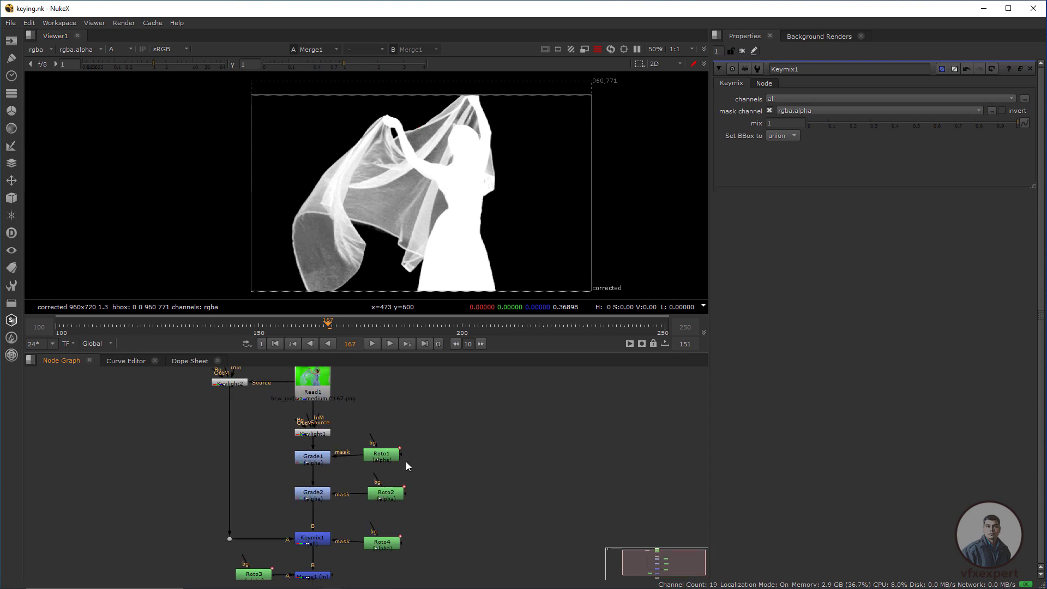
scroll(381, 464, down, 1)
drag(405, 461, 311, 406)
key(k)
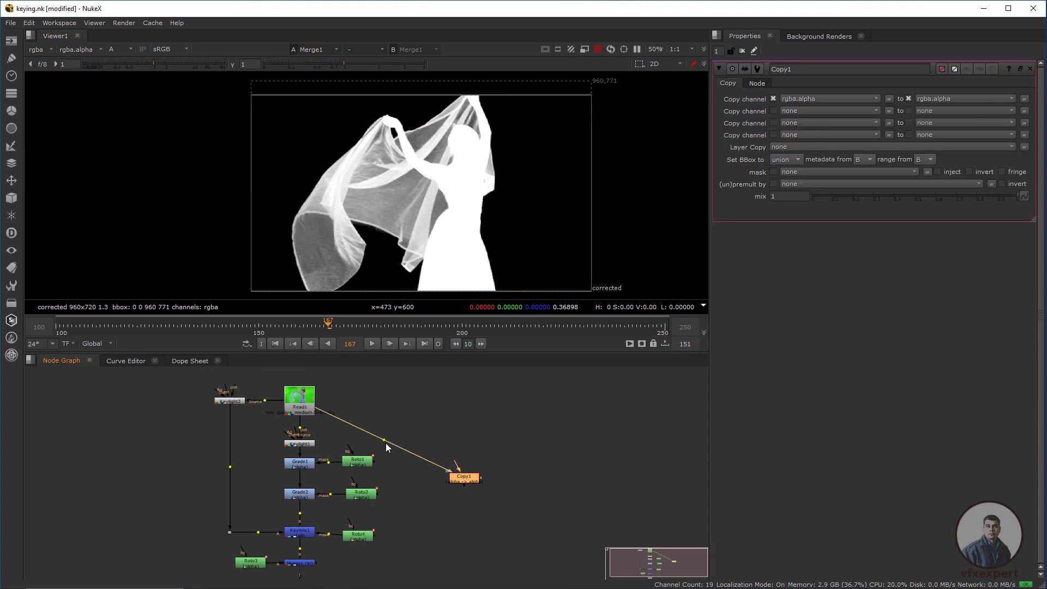
drag(384, 439, 464, 403)
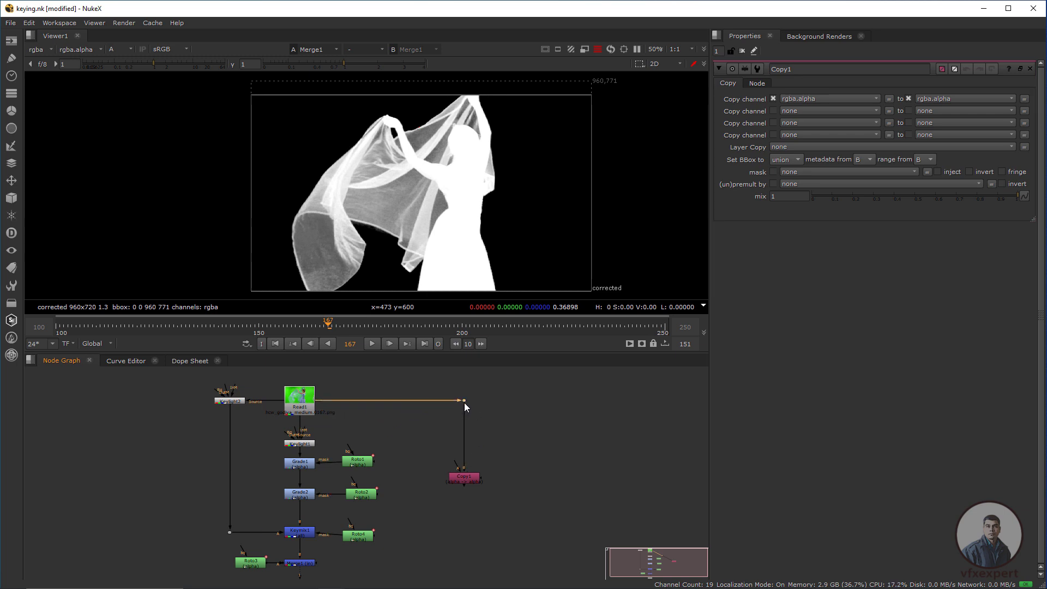
drag(473, 493, 318, 528)
scroll(474, 531, down, 1)
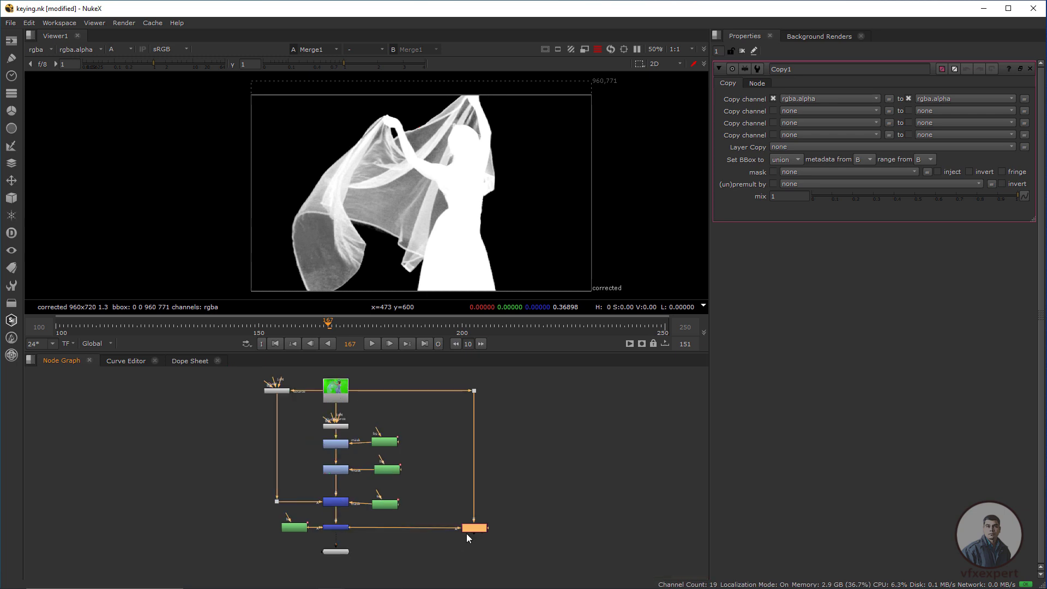
- Add a Premult node directly below Copy1, fed by its output
drag(429, 539, 358, 500)
click(404, 514)
scroll(403, 519, up, 2)
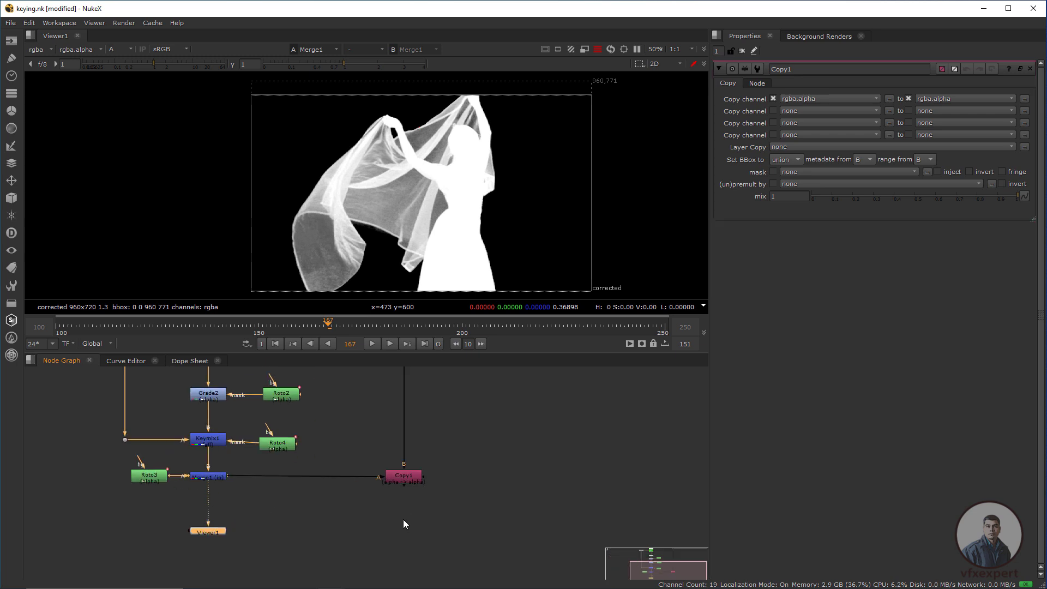
key(Tab)
text(pre)
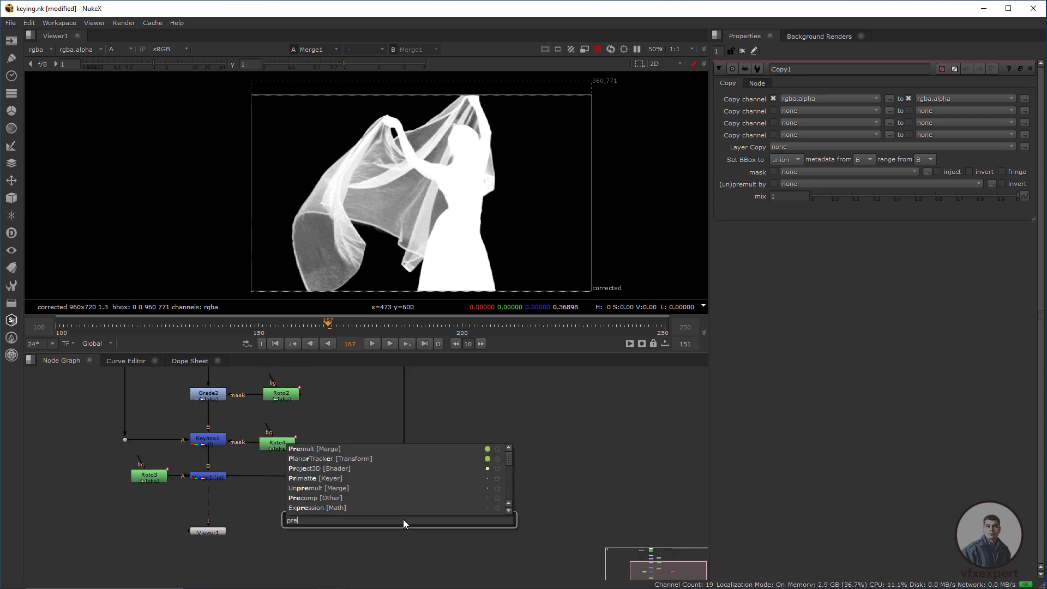
click(327, 451)
drag(394, 515, 404, 478)
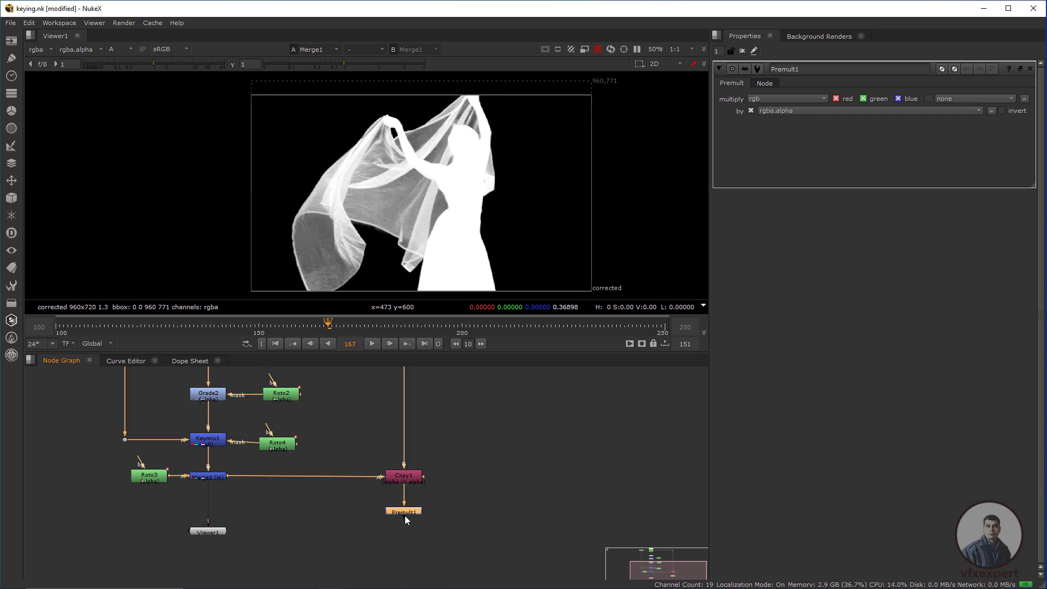
- View Premult1's output in full colour and place the Viewer node directly beneath it
scroll(404, 515, down, 3)
scroll(371, 526, up, 3)
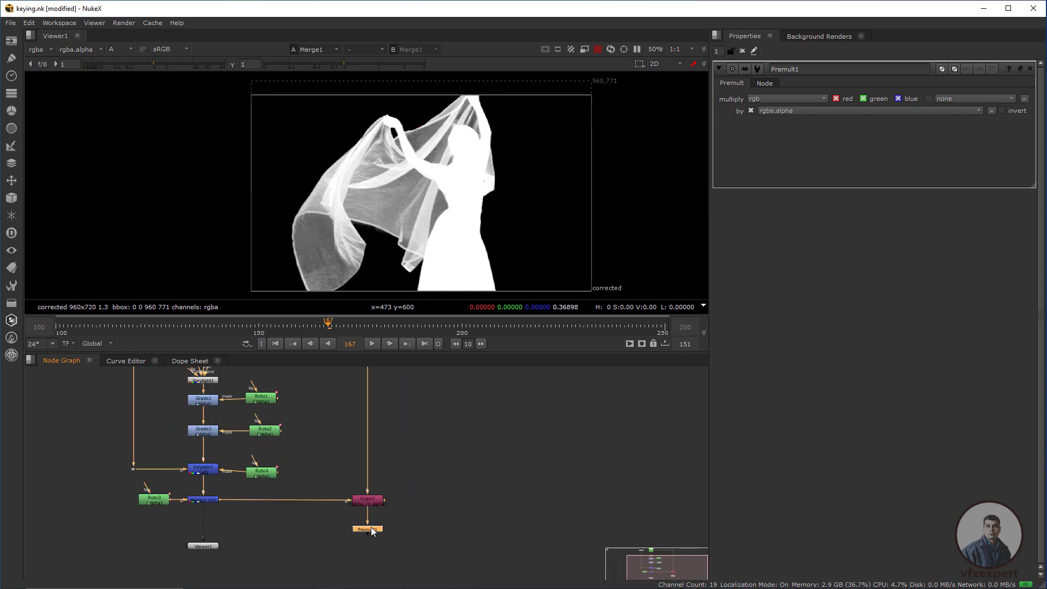
key(1)
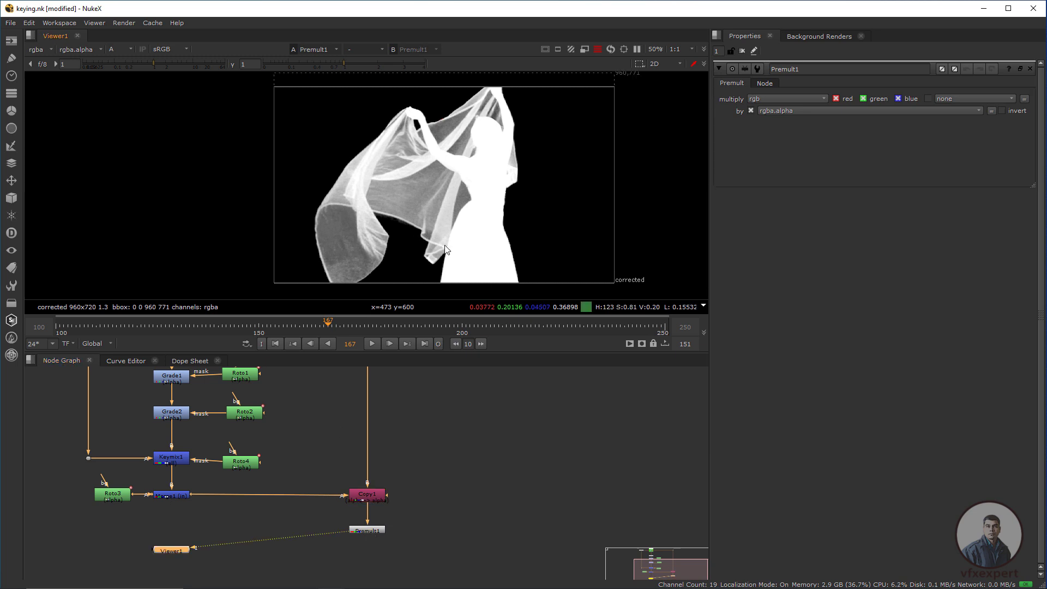
key(a)
scroll(387, 414, down, 2)
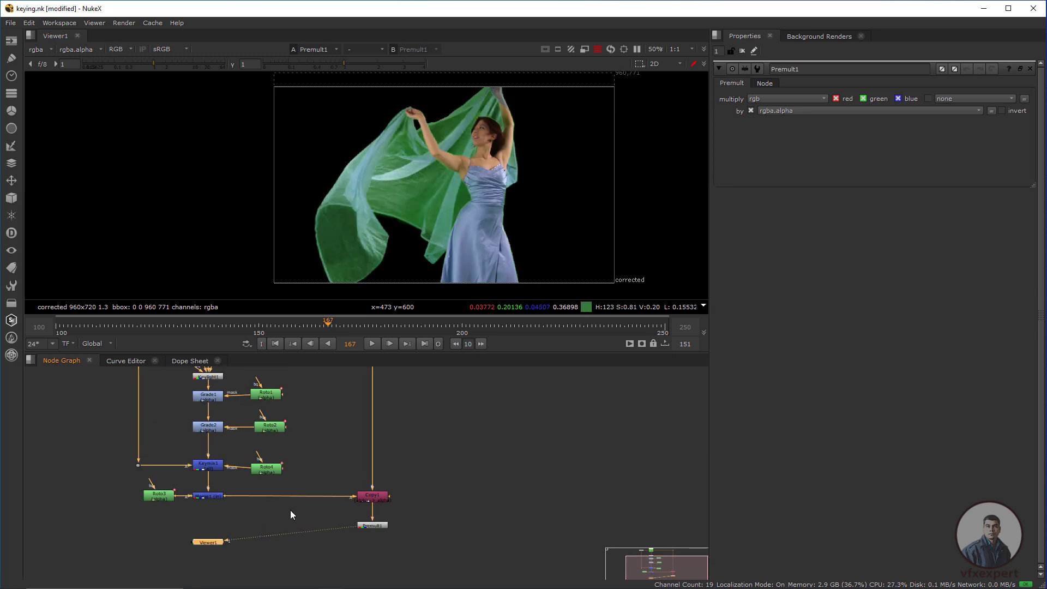
drag(211, 540, 406, 553)
key(f)
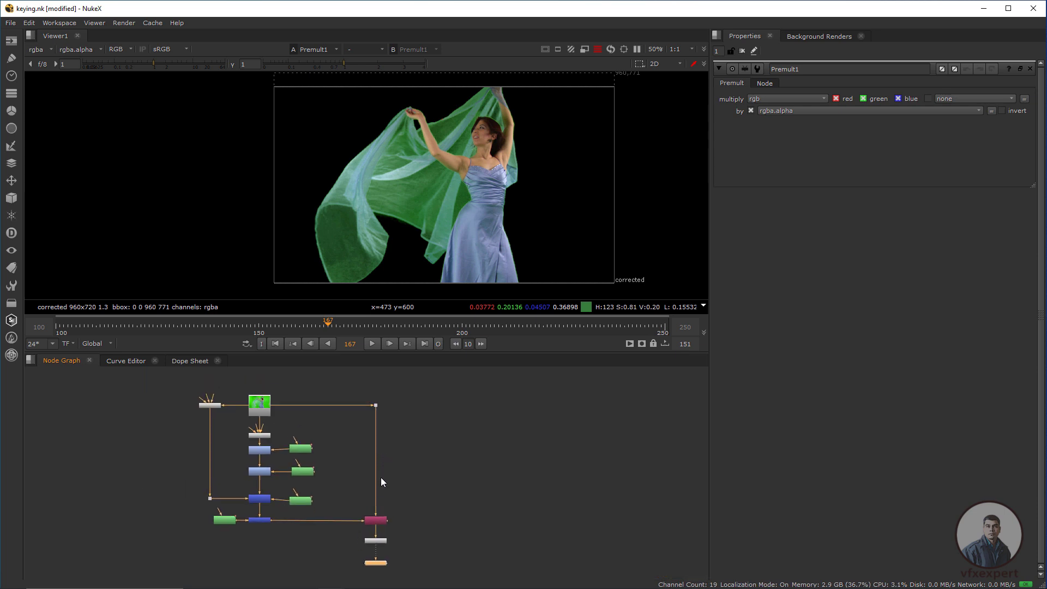
scroll(382, 477, up, 2)
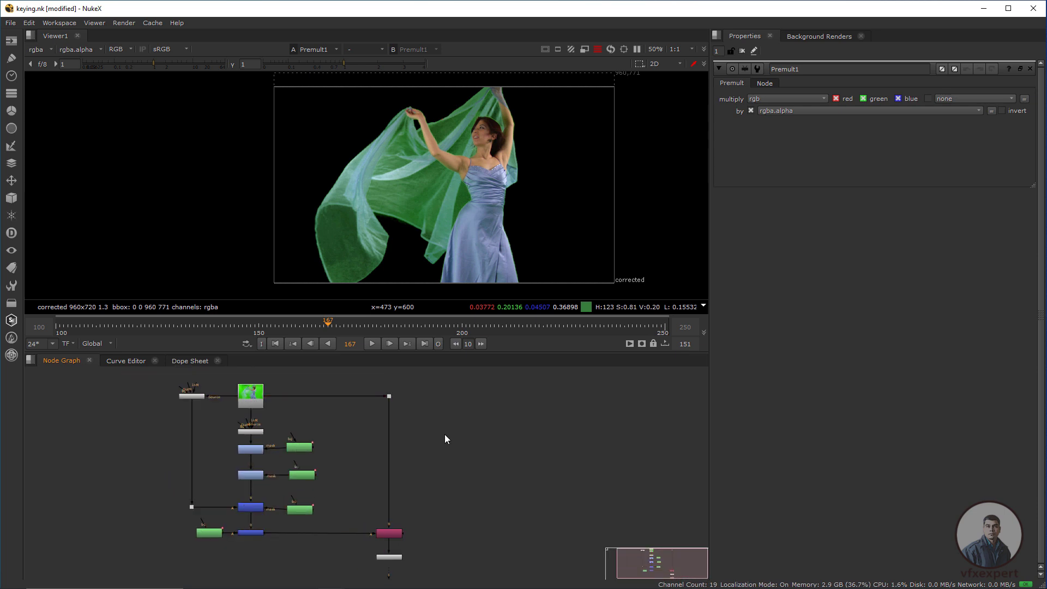
- Read in the background image 0017_Meadow_Trillium_Master.jpg and place its node beside the Copy1 branch
key(r)
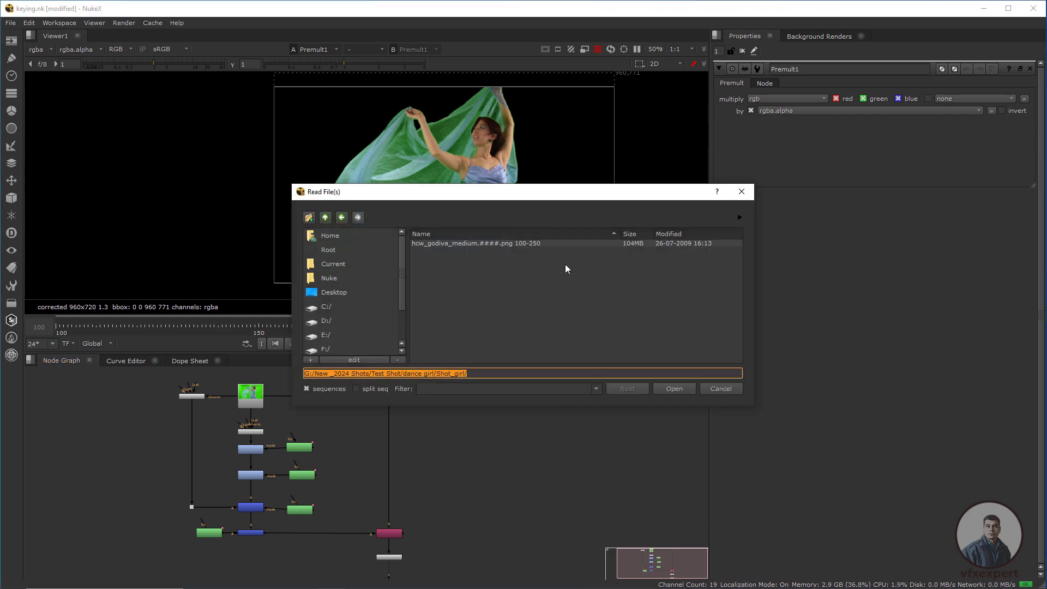
click(494, 242)
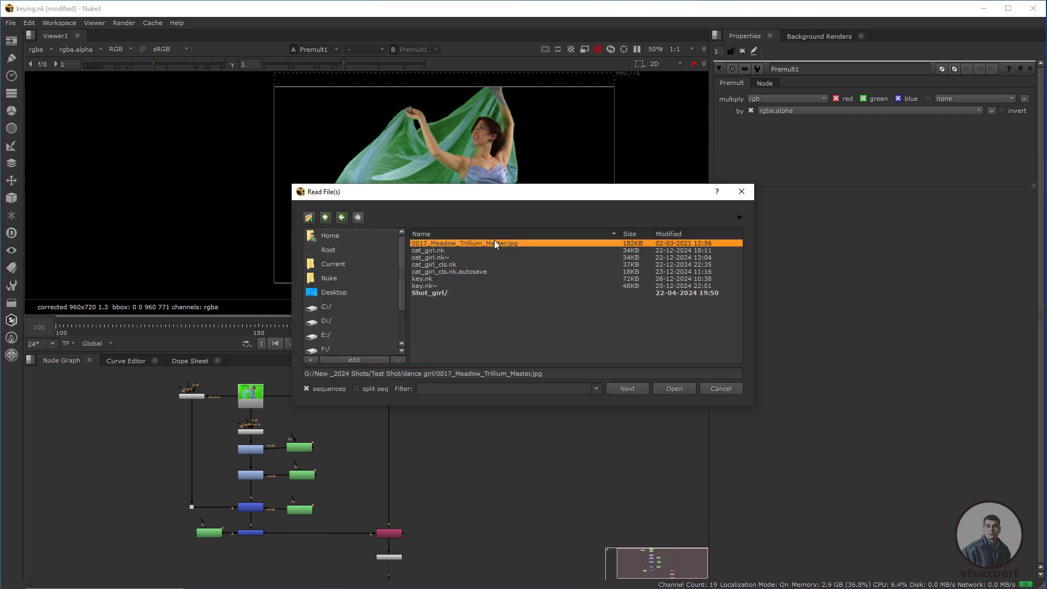
click(681, 394)
scroll(464, 456, up, 2)
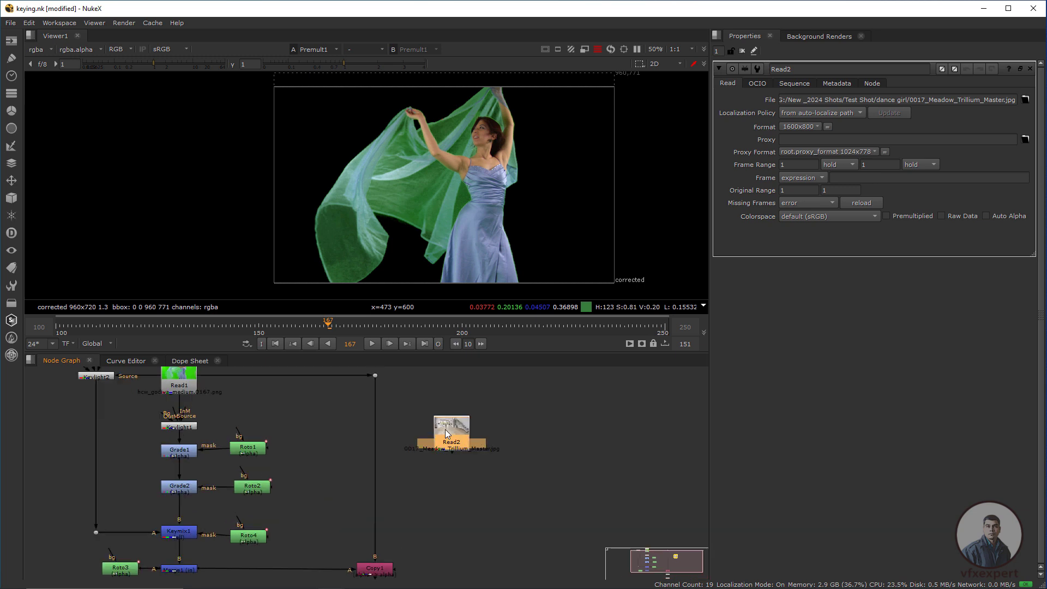
drag(463, 452, 465, 508)
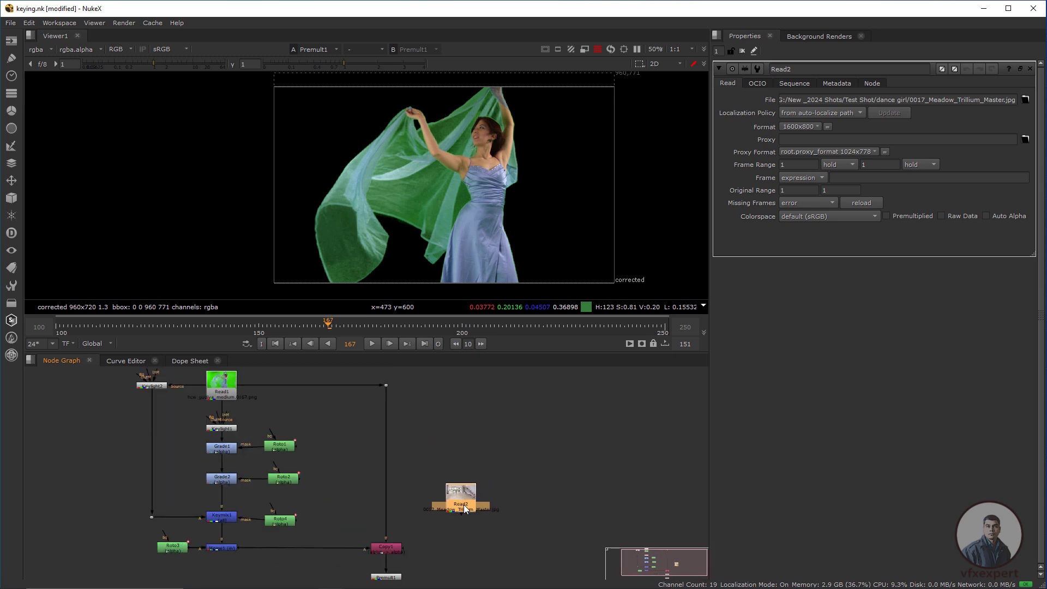
- Add a Reformat node below Read2 and set its output format to corrected 960x720 1.3
key(Tab)
text(refo)
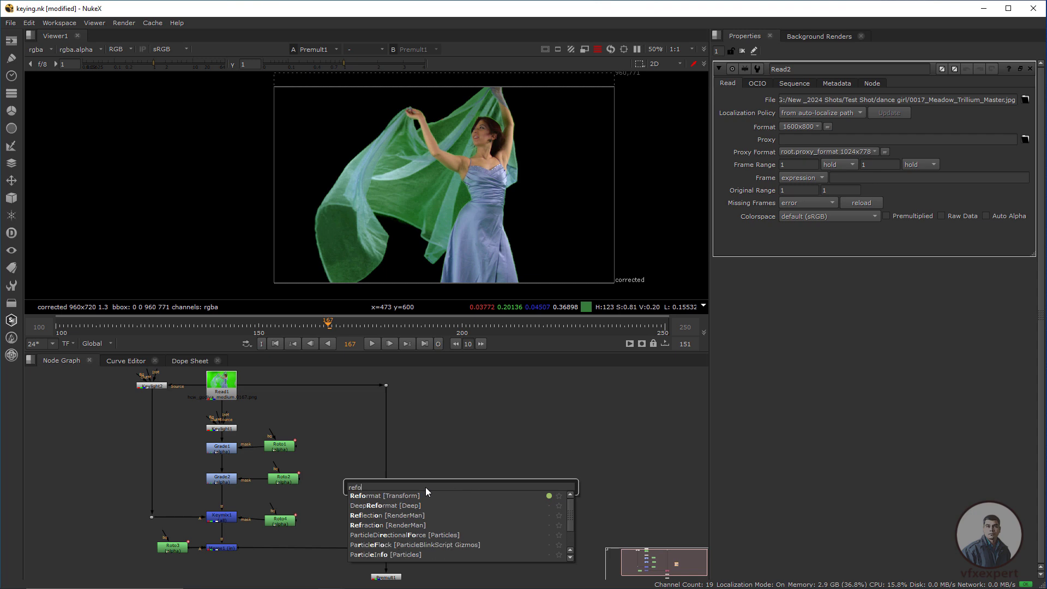
click(386, 495)
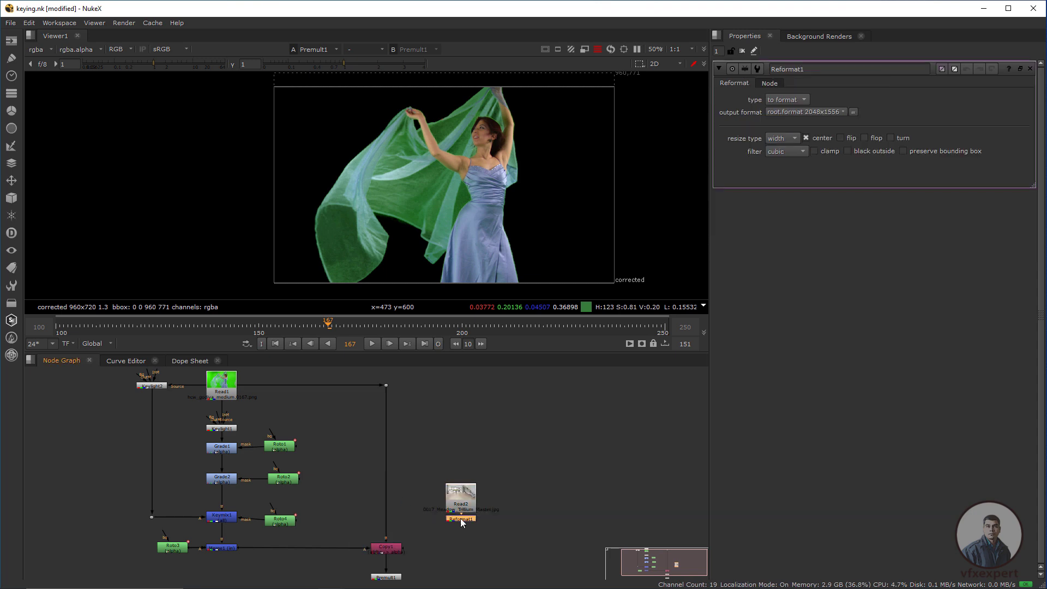
click(826, 112)
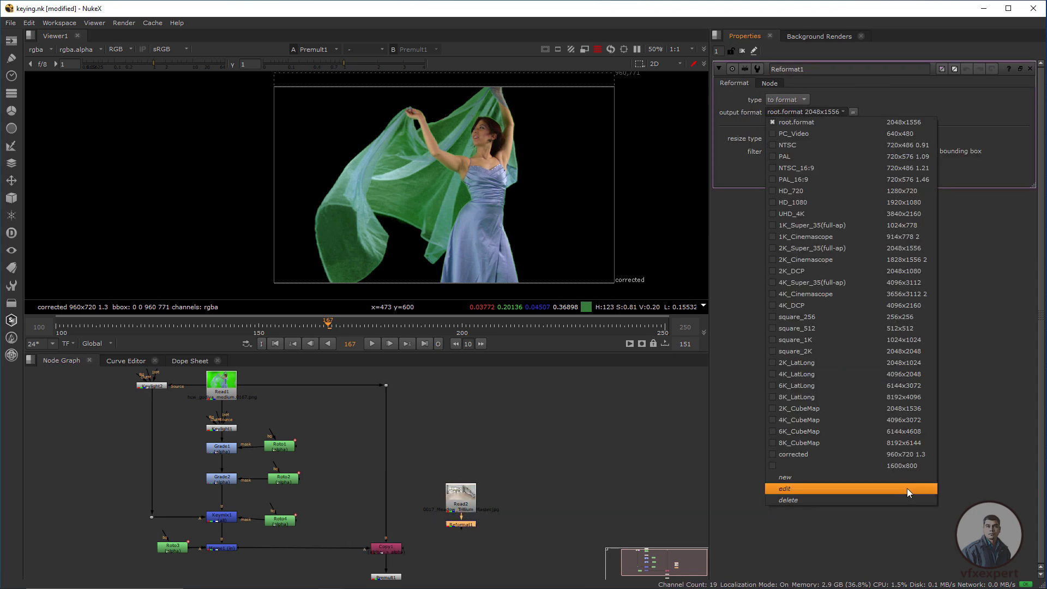
click(914, 454)
scroll(470, 547, up, 2)
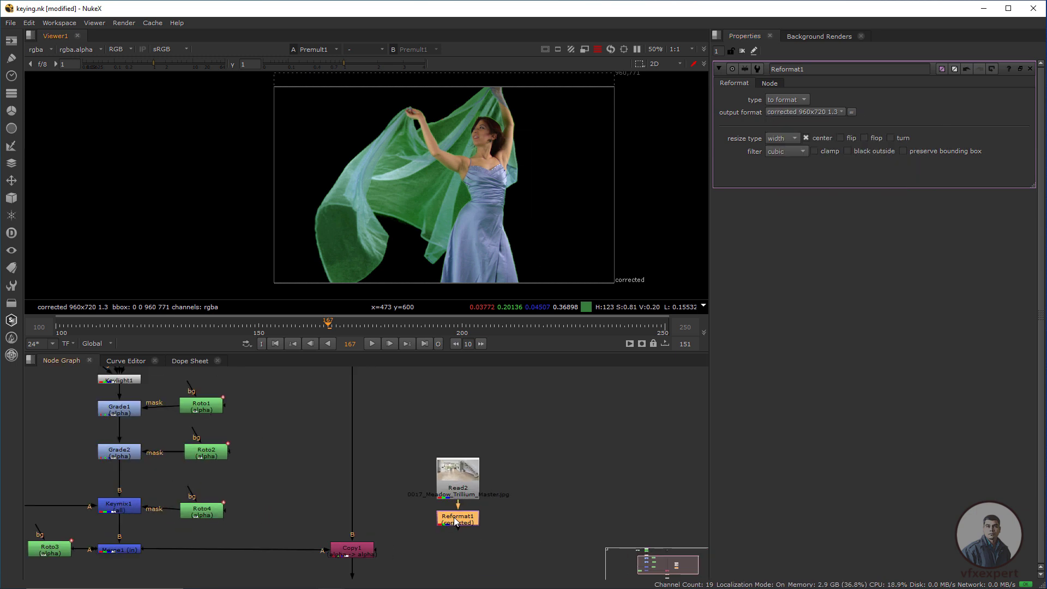
scroll(448, 535, down, 2)
scroll(448, 544, up, 1)
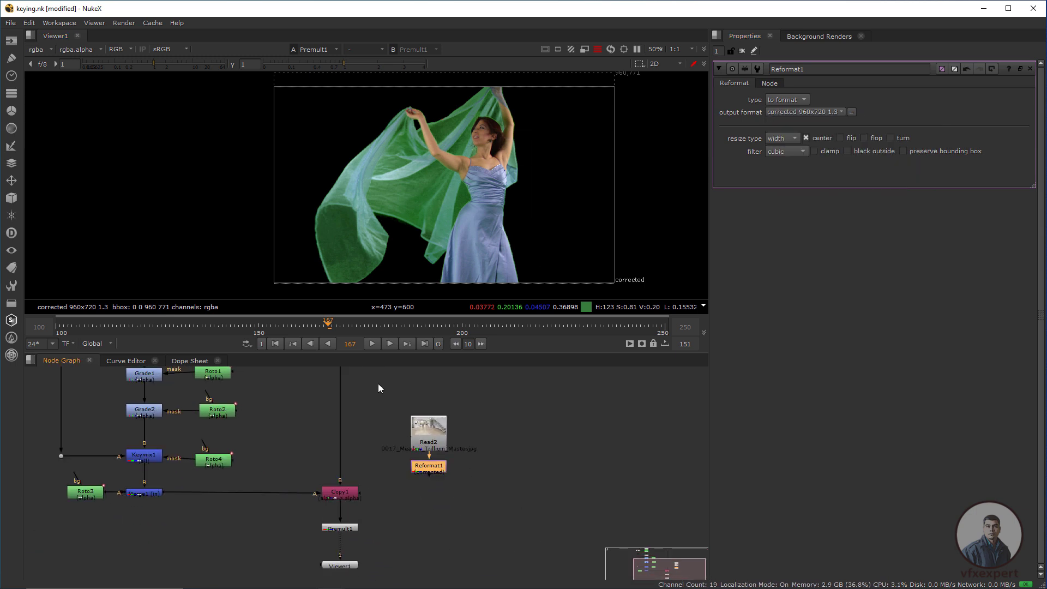
- Add an over Merge with input B from Reformat1 and input A from Premult1, and view the composite
drag(379, 389, 462, 490)
click(446, 540)
drag(445, 539, 443, 520)
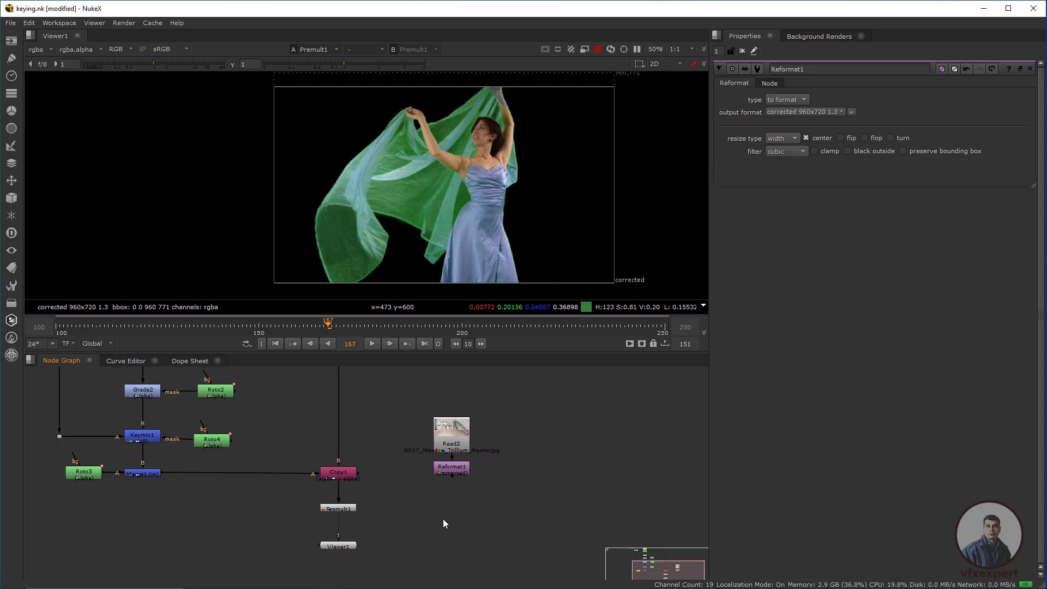
key(m)
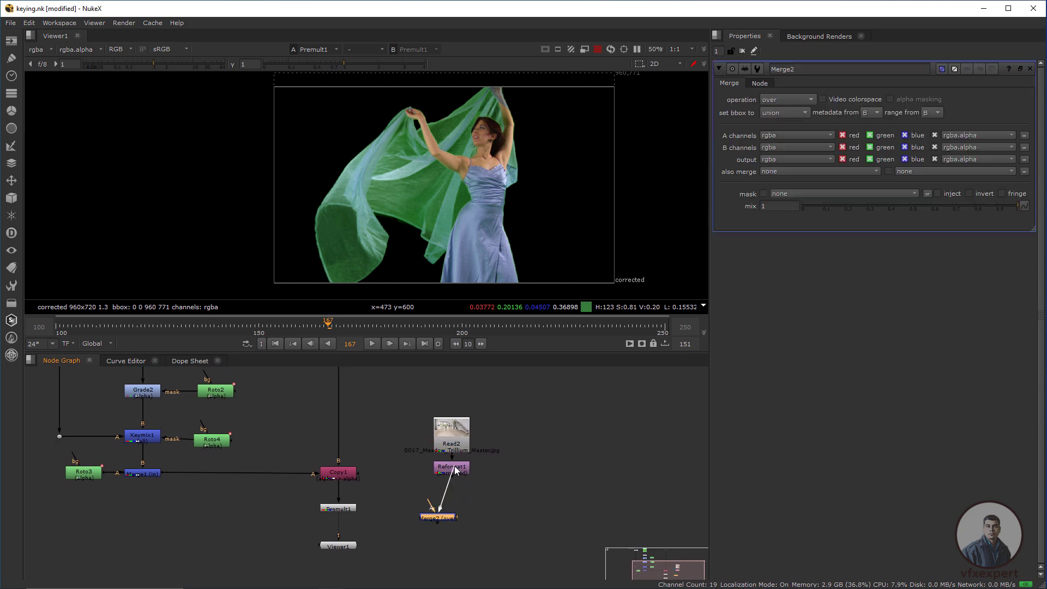
drag(455, 466, 454, 467)
drag(447, 517, 336, 522)
click(338, 509)
click(453, 517)
key(1)
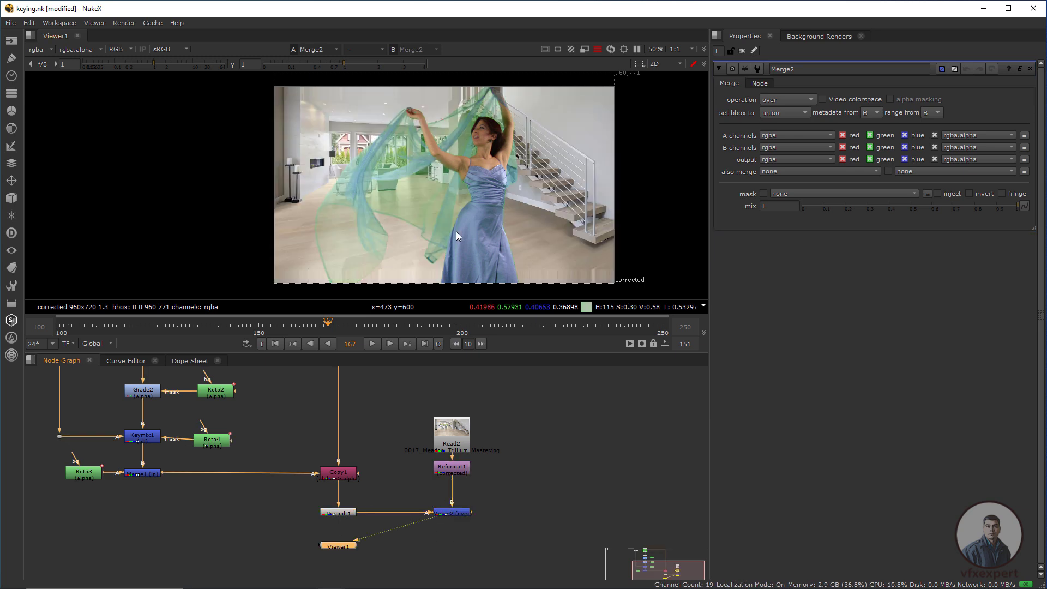
scroll(457, 232, down, 1)
scroll(457, 233, up, 1)
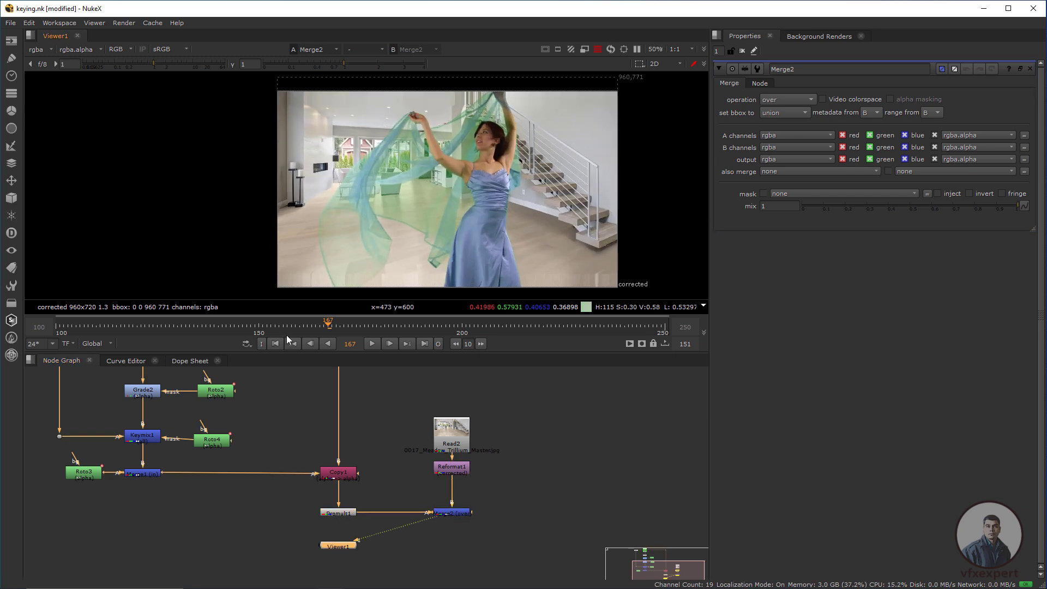
- Go to frame 177, inspect the background's lower edge, and set Reformat1's resize type to fill
drag(319, 325, 370, 326)
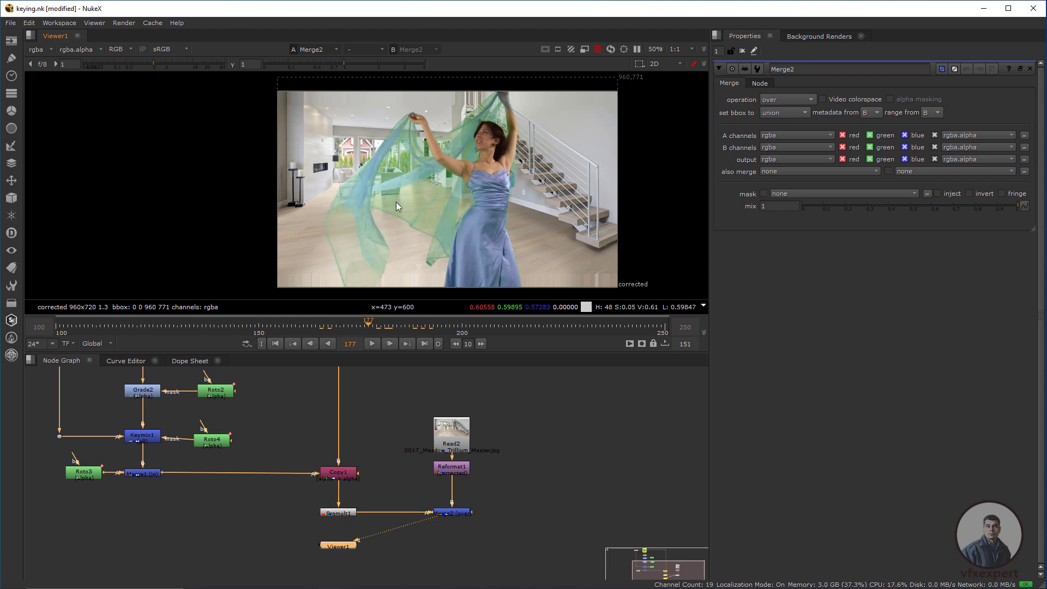
scroll(427, 249, up, 2)
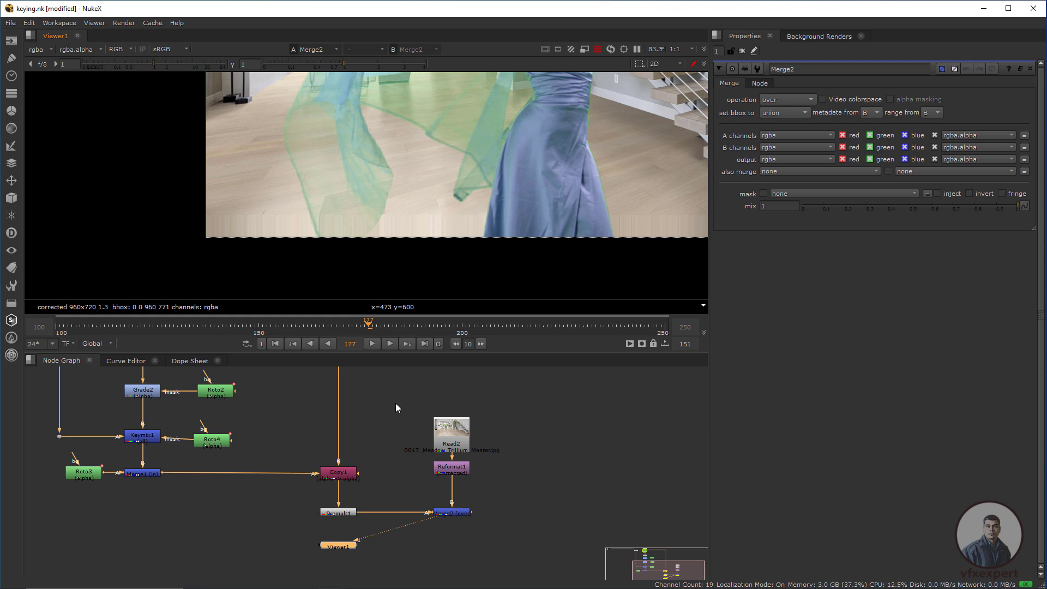
drag(396, 407, 371, 421)
double_click(428, 482)
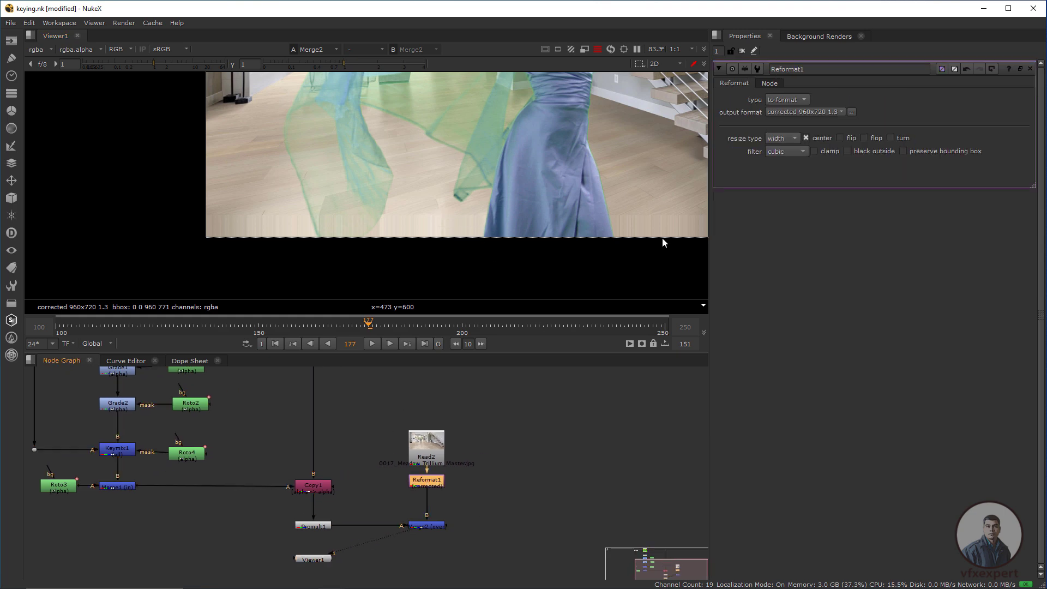
click(799, 108)
click(800, 108)
click(780, 138)
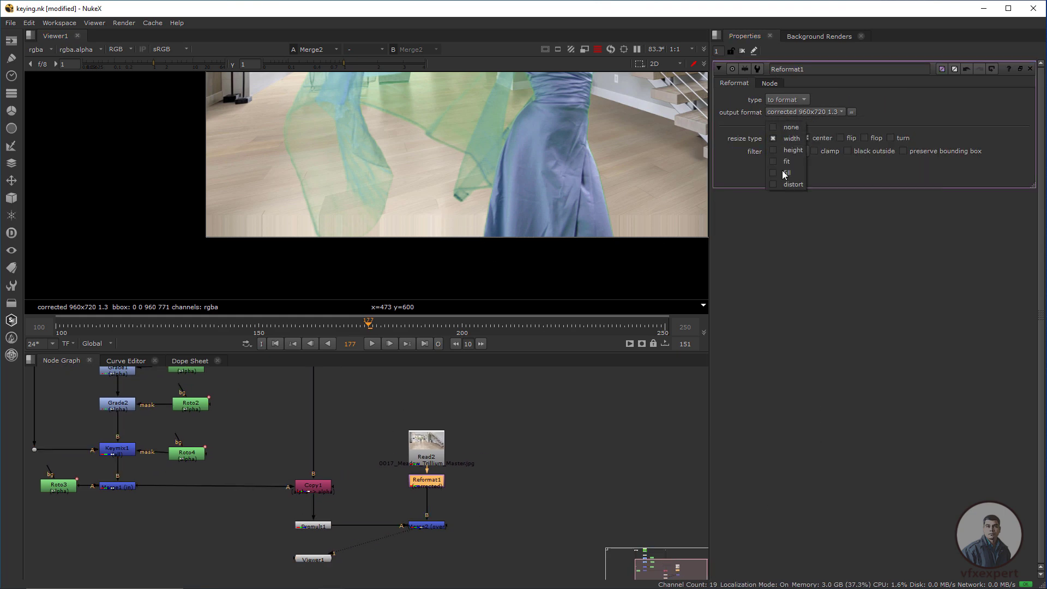
click(788, 173)
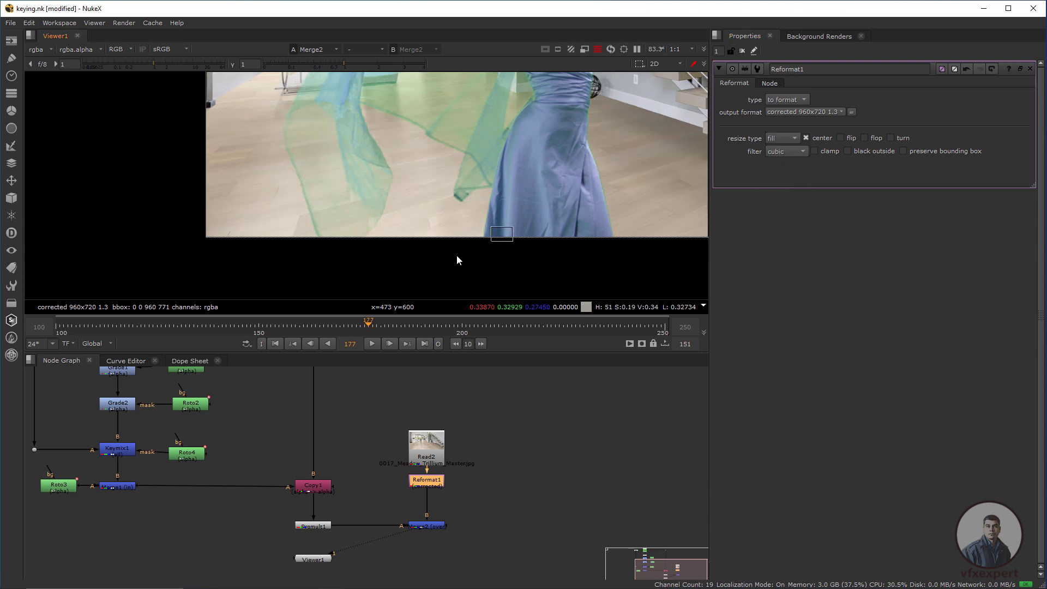
scroll(437, 253, down, 4)
scroll(462, 203, up, 1)
drag(464, 202, 435, 233)
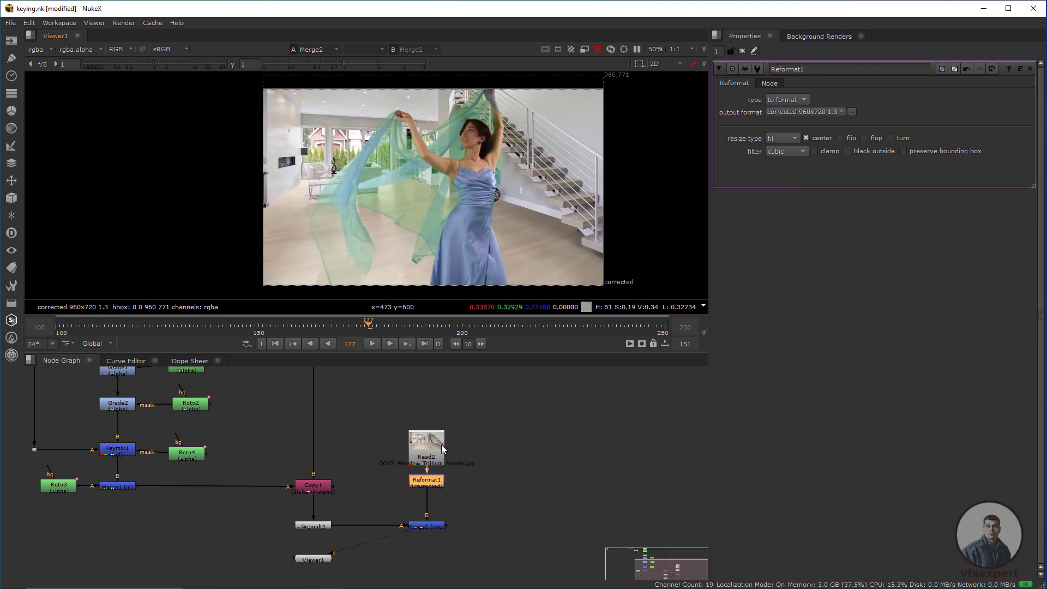
- Move the Viewer below Merge2 and insert a Reformat between them with output format corrected 960x720 1.3
drag(460, 502, 472, 460)
drag(329, 519, 442, 560)
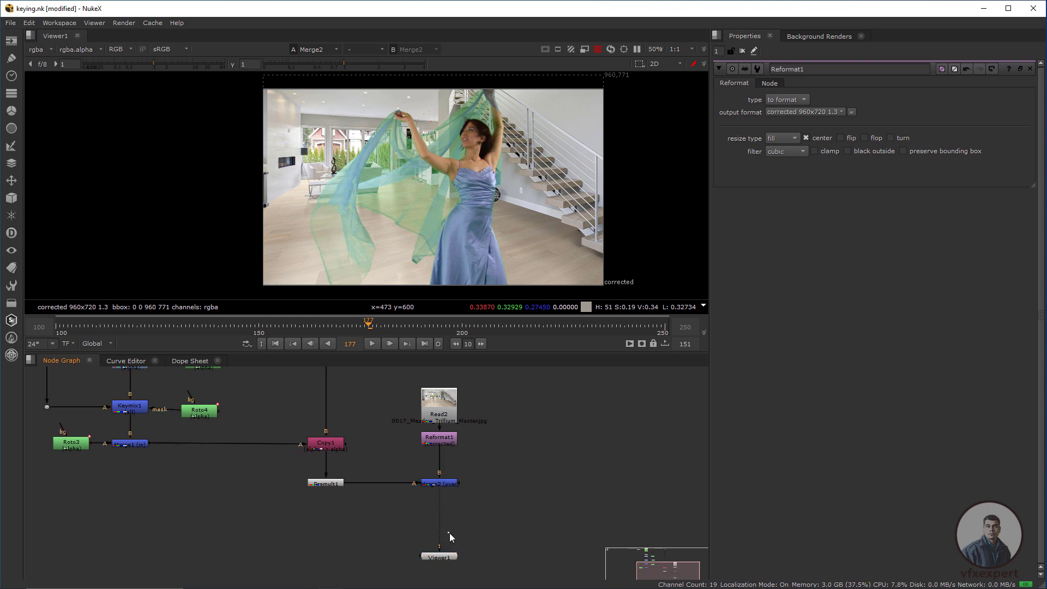
key(Tab)
text(refo)
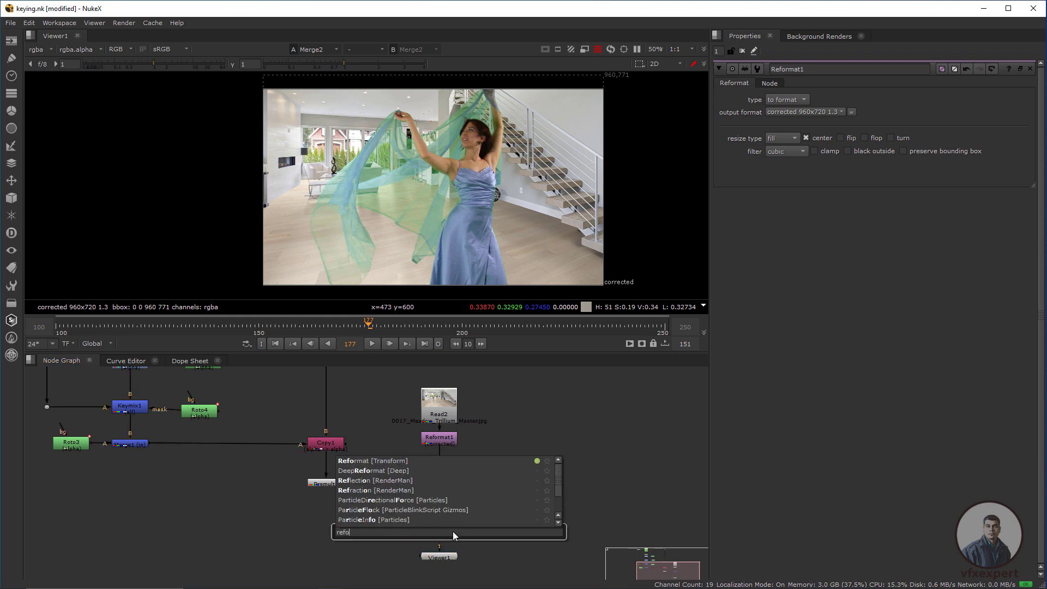
key(Return)
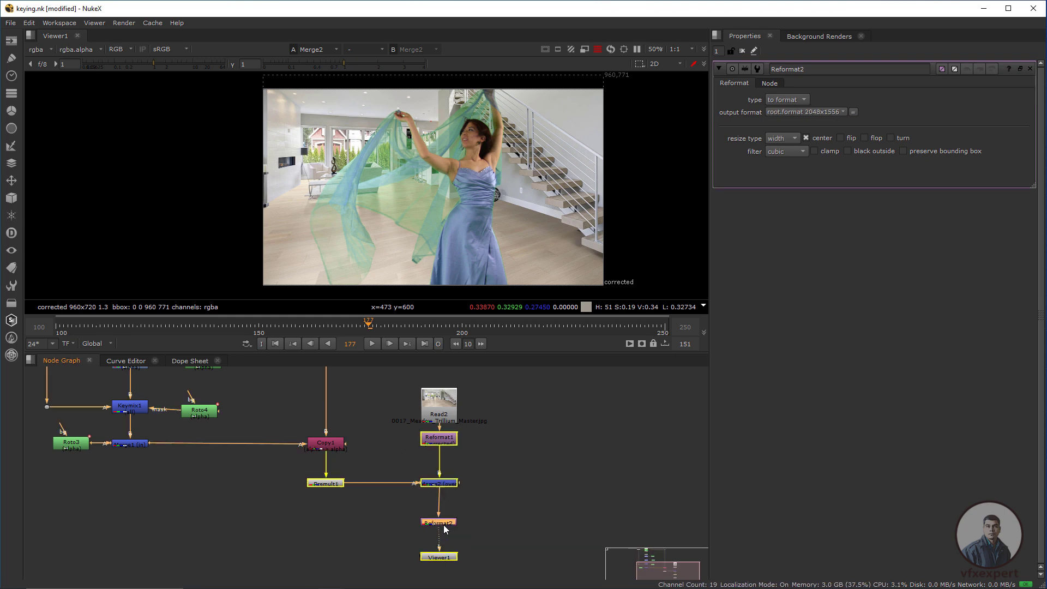
click(816, 112)
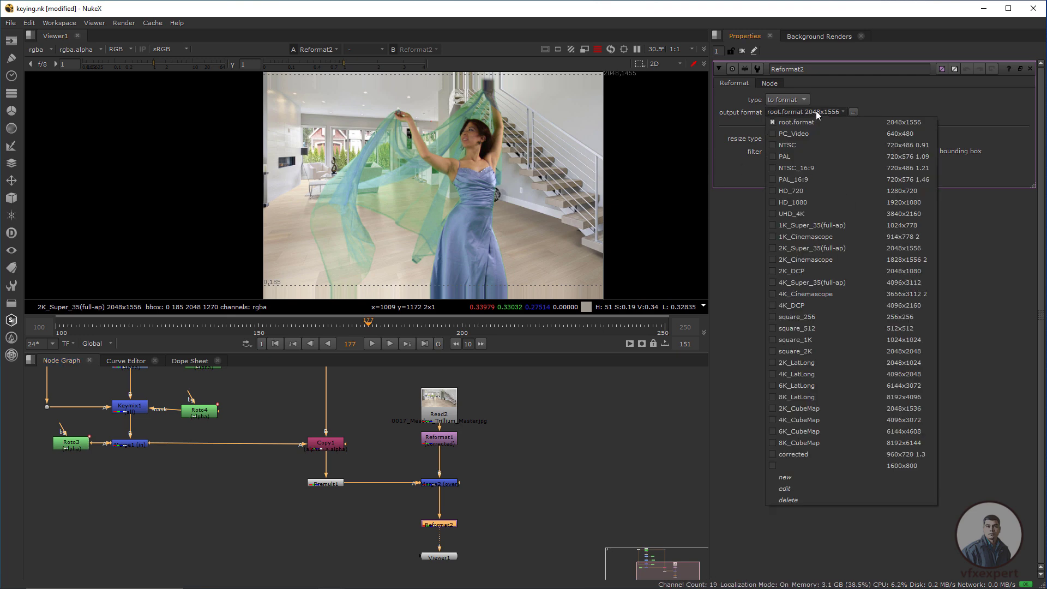
click(800, 454)
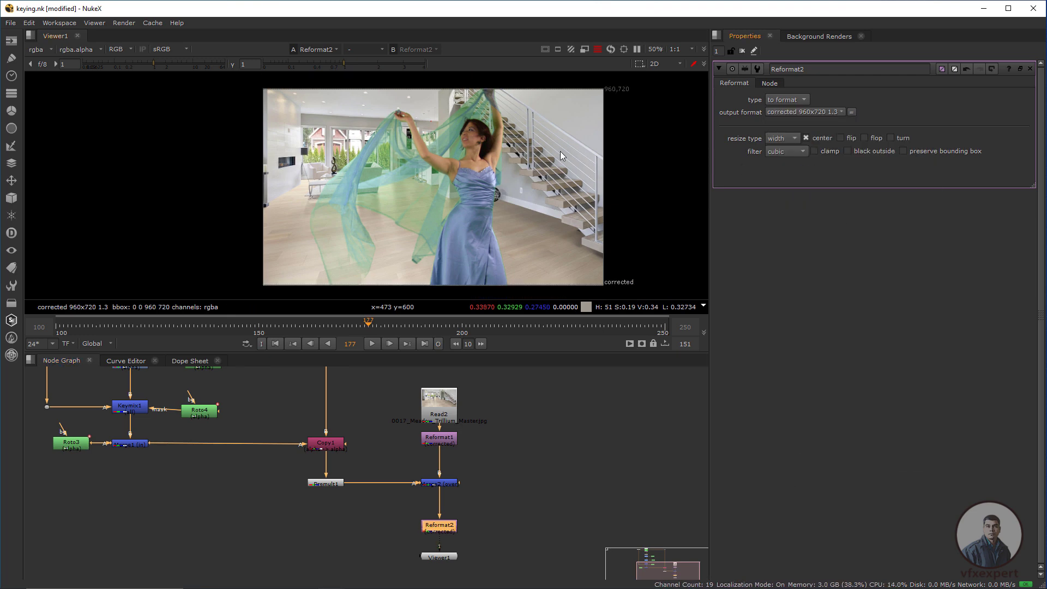
- Scrub through the composite to frame 209 and examine the veil against the background up close
scroll(433, 194, up, 1)
click(393, 326)
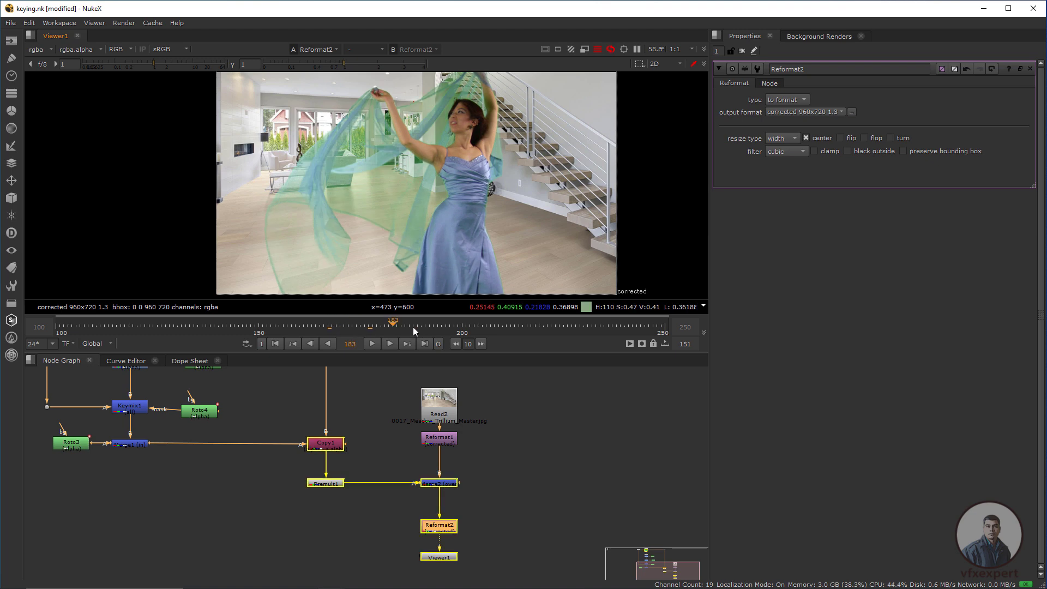
drag(413, 328, 498, 325)
scroll(440, 212, up, 2)
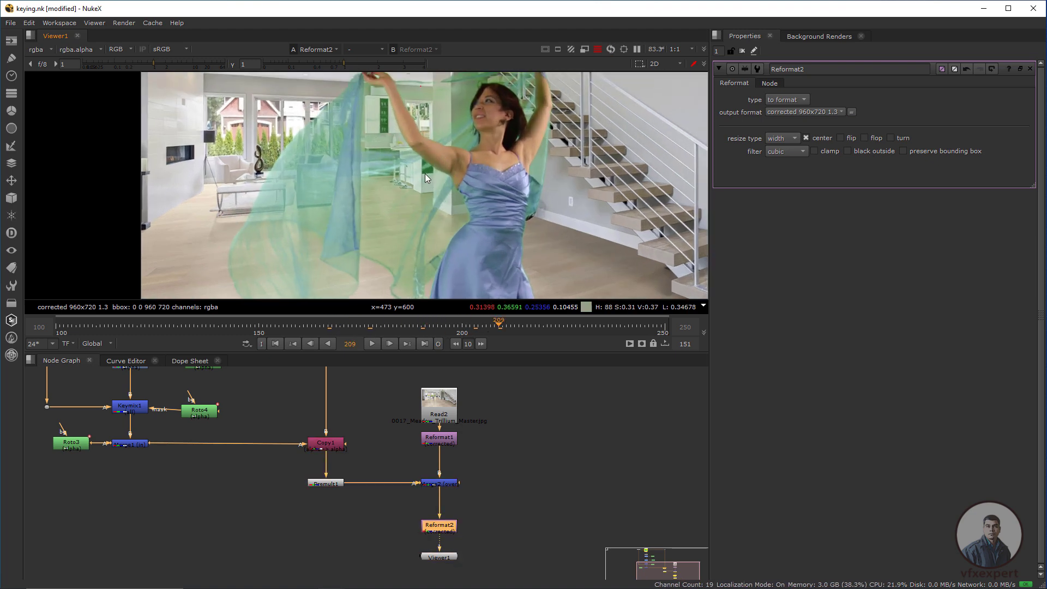
scroll(349, 209, down, 2)
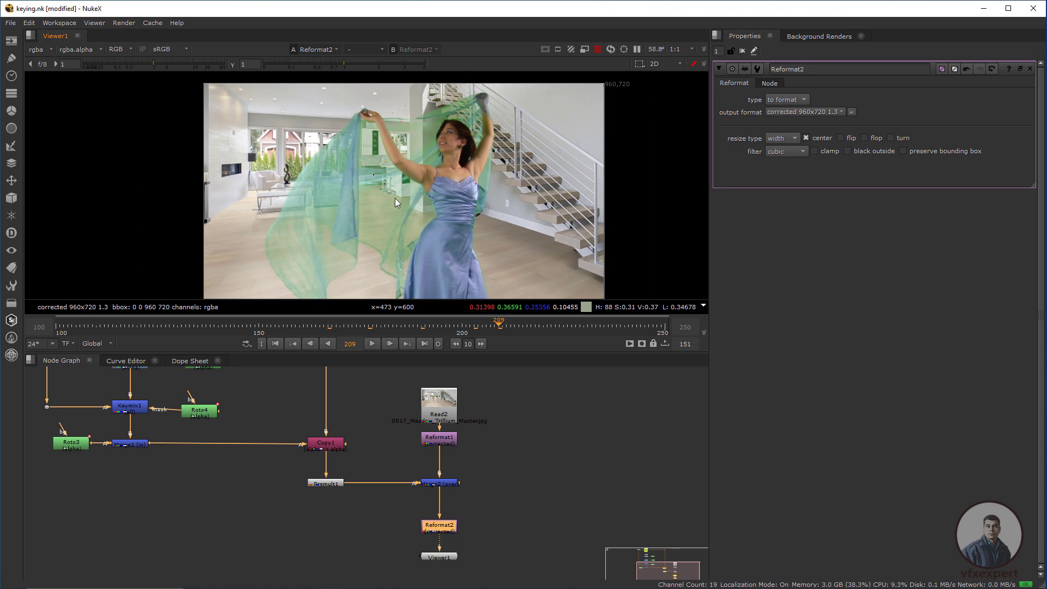
- Insert a Keylight on the original footage line feeding Copy1 and set its green Screen Colour value to 1
scroll(333, 426, down, 1)
drag(347, 377, 350, 457)
click(376, 445)
scroll(376, 439, up, 3)
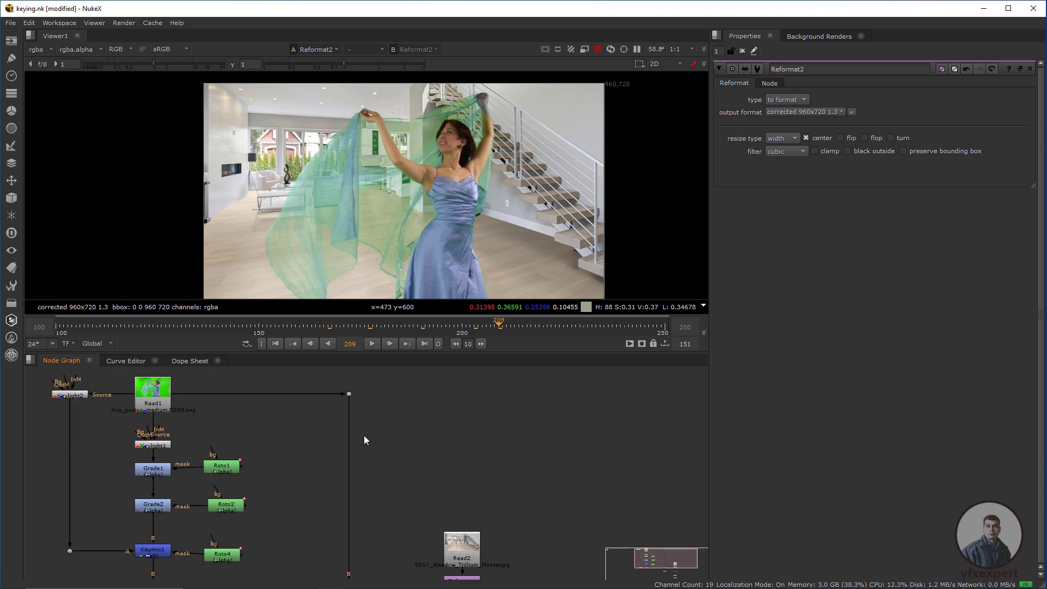
key(Tab)
text(key)
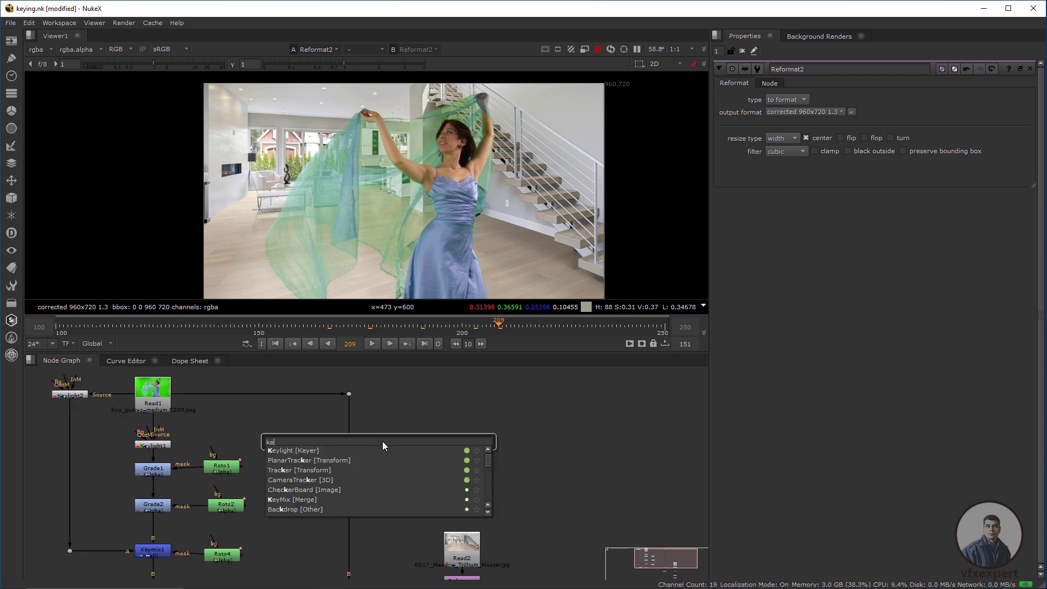
click(306, 451)
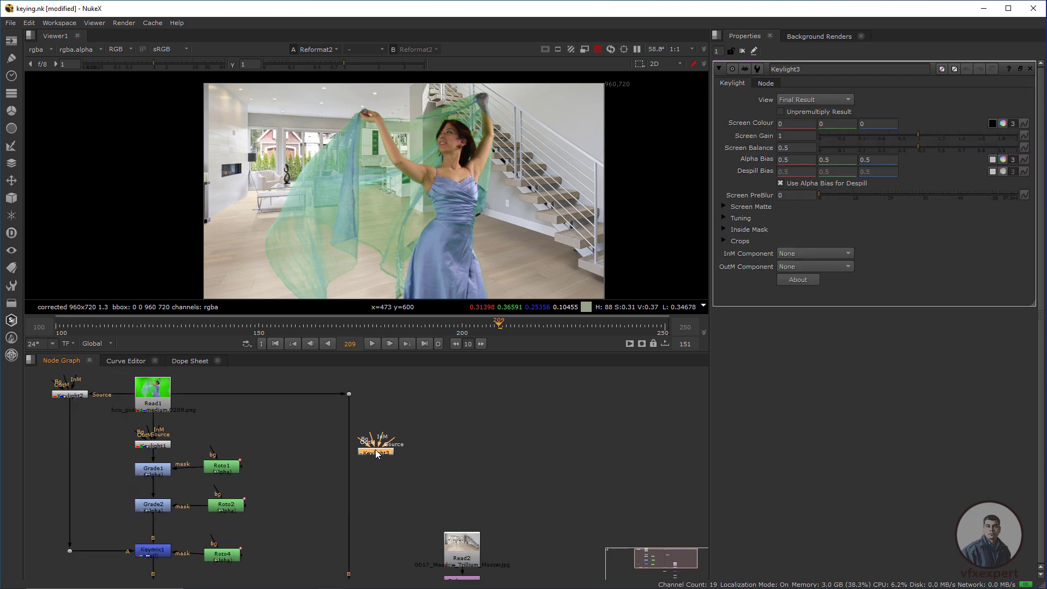
drag(376, 443, 354, 461)
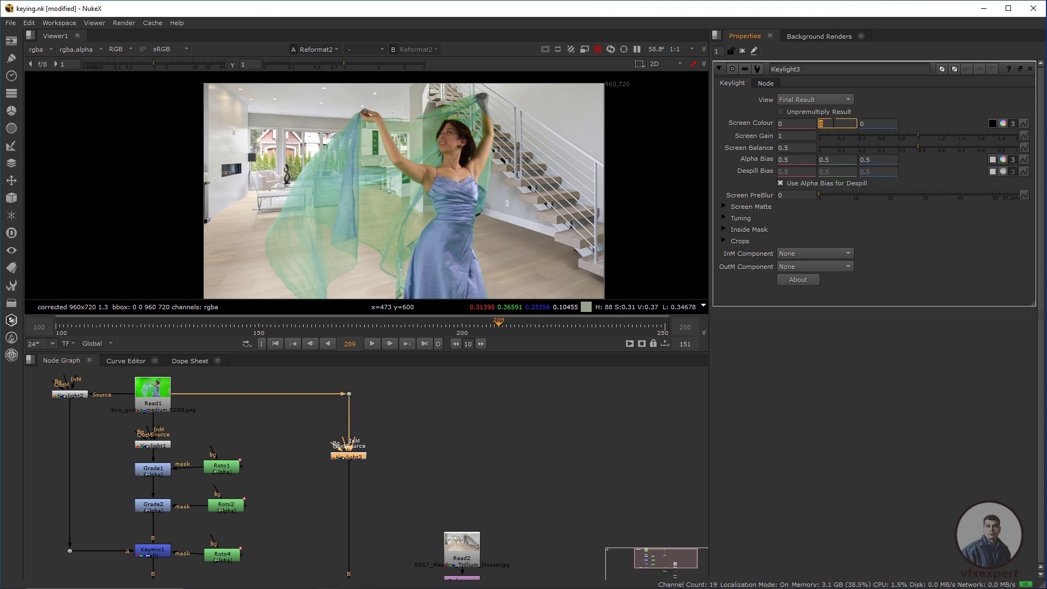
key(Return)
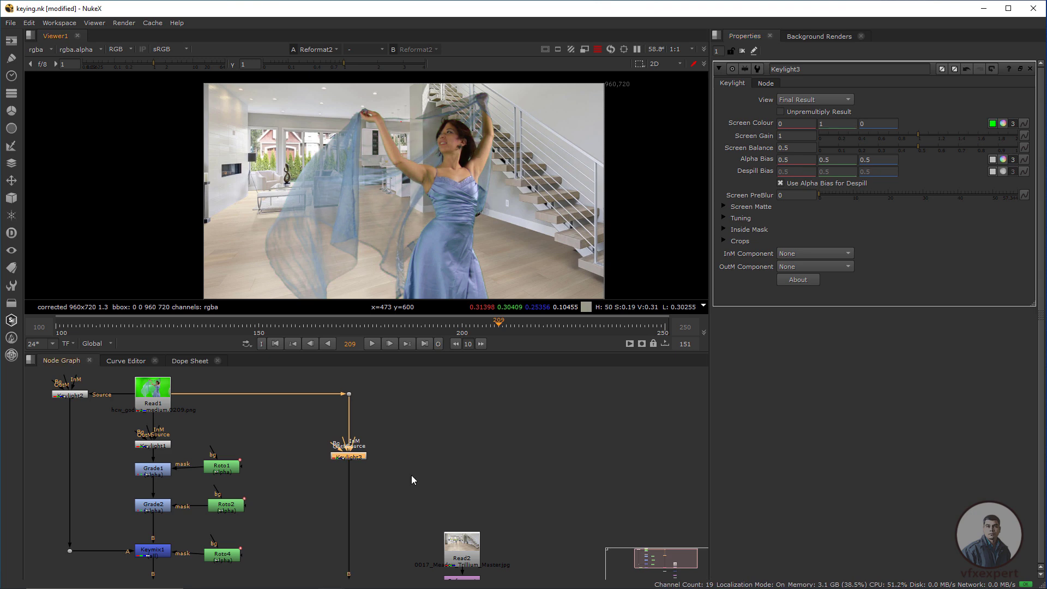
- Add a Merge beside Keylight3 with input B from Keylight3 and input A from the original footage through an aligned Dot
drag(391, 453, 399, 455)
click(399, 455)
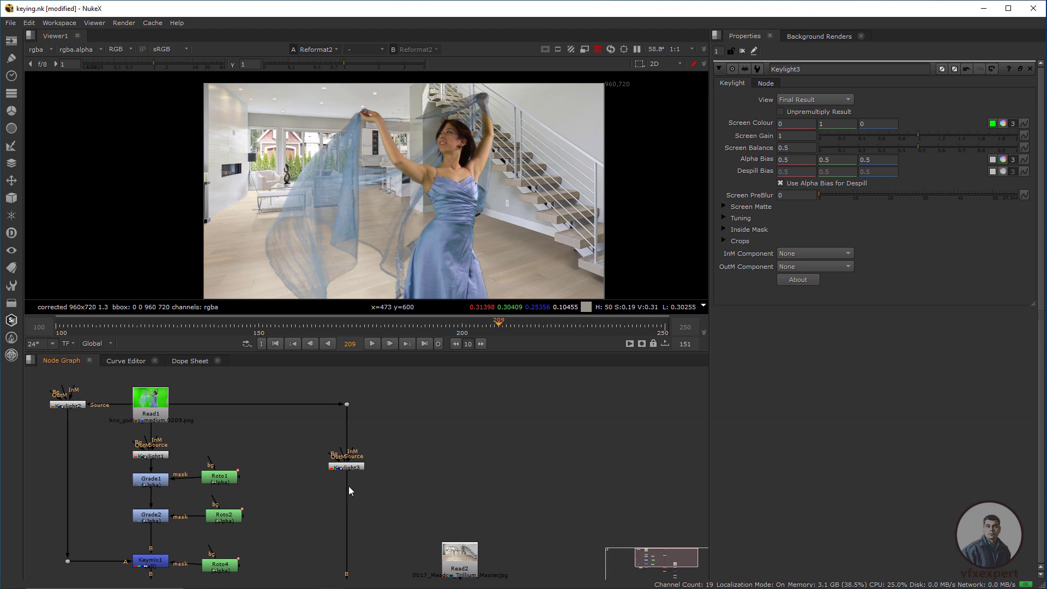
key(m)
drag(424, 462, 398, 497)
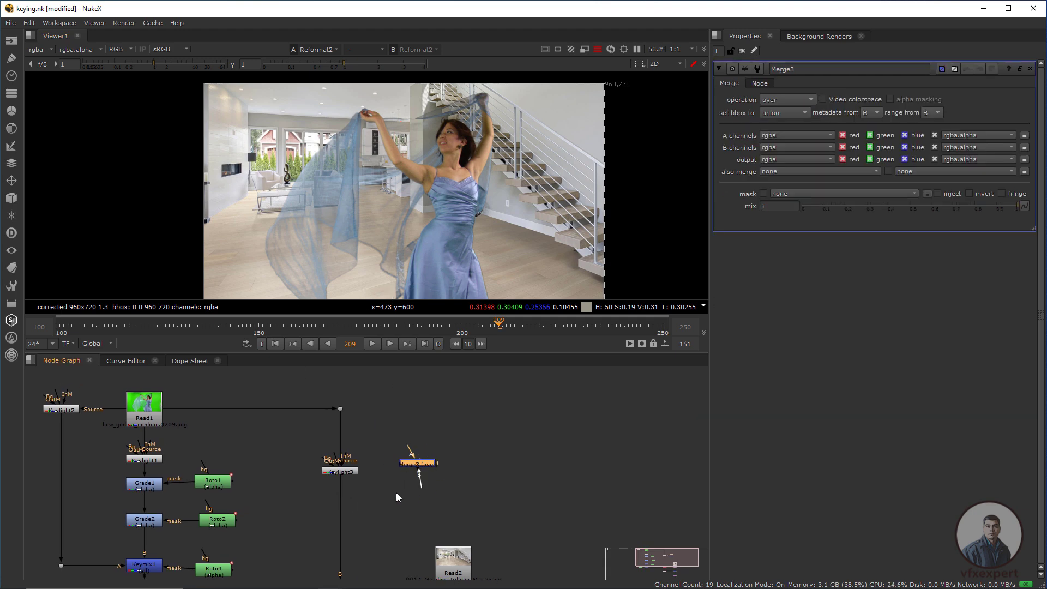
drag(352, 471, 352, 471)
drag(409, 451, 340, 408)
click(393, 453)
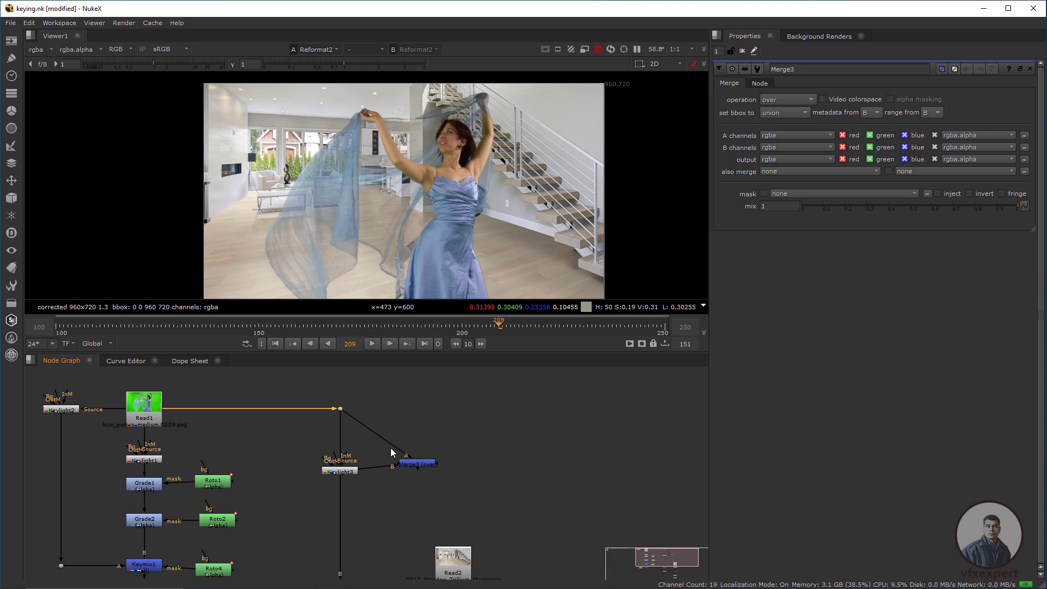
drag(423, 467, 423, 475)
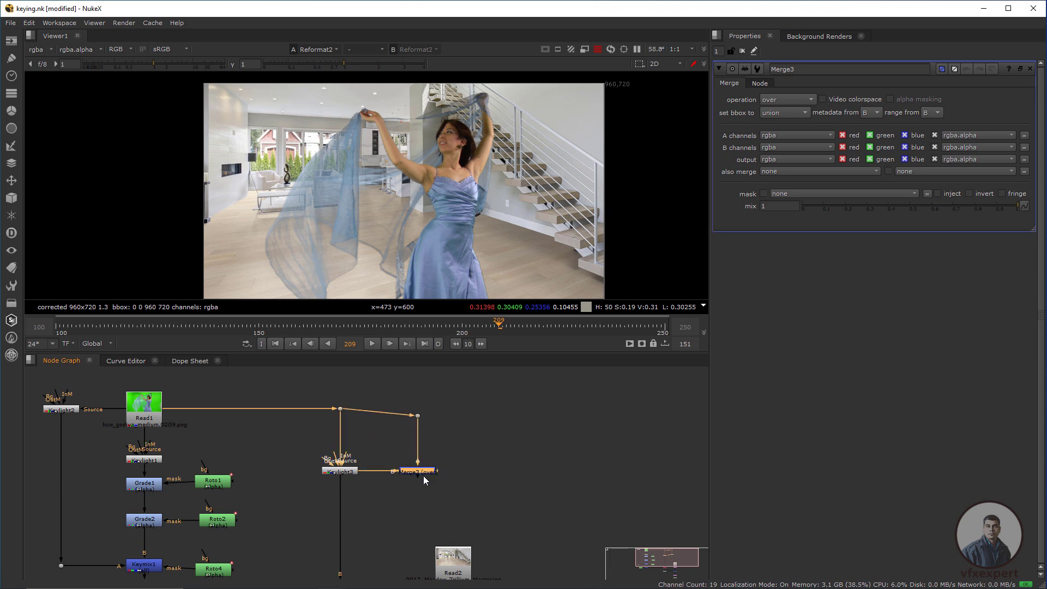
drag(418, 418, 418, 409)
- Set Merge3's operation to minus
click(426, 473)
click(792, 99)
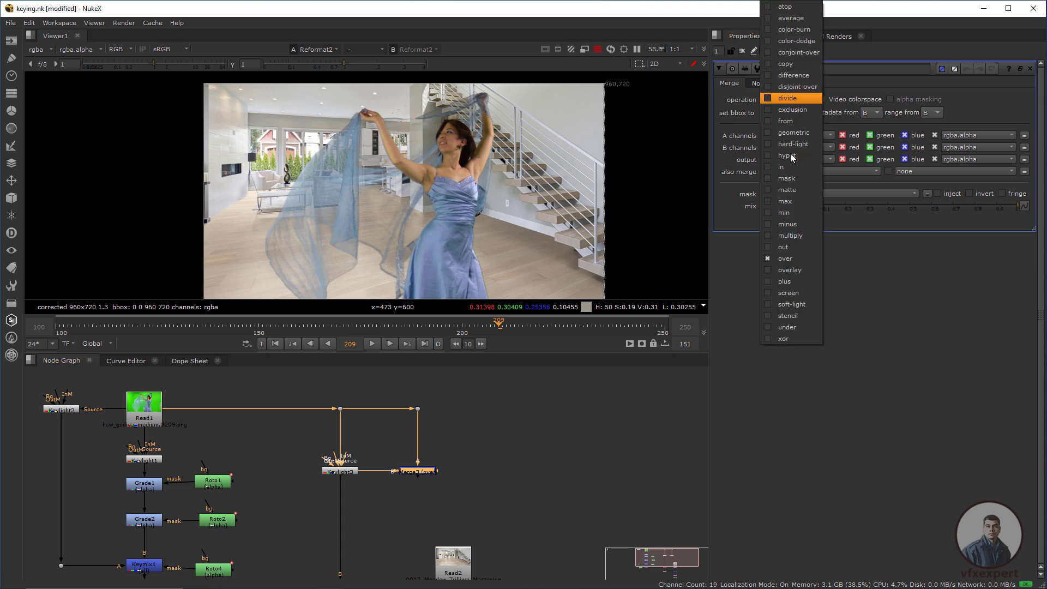
click(796, 224)
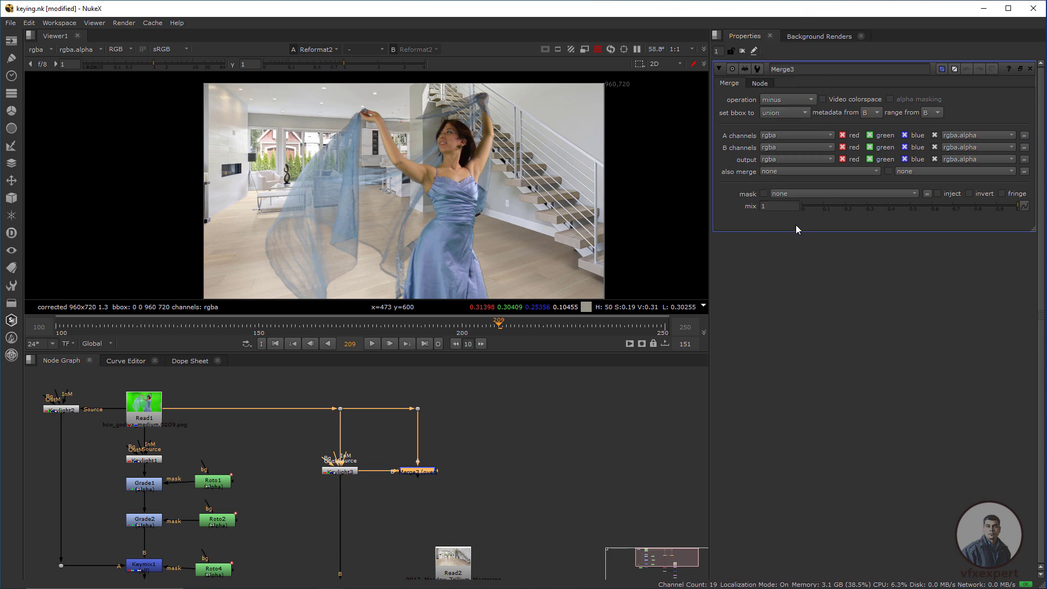
- Add a Saturation node below Merge3, view its output, and set saturation to 0
click(421, 497)
drag(421, 497, 421, 475)
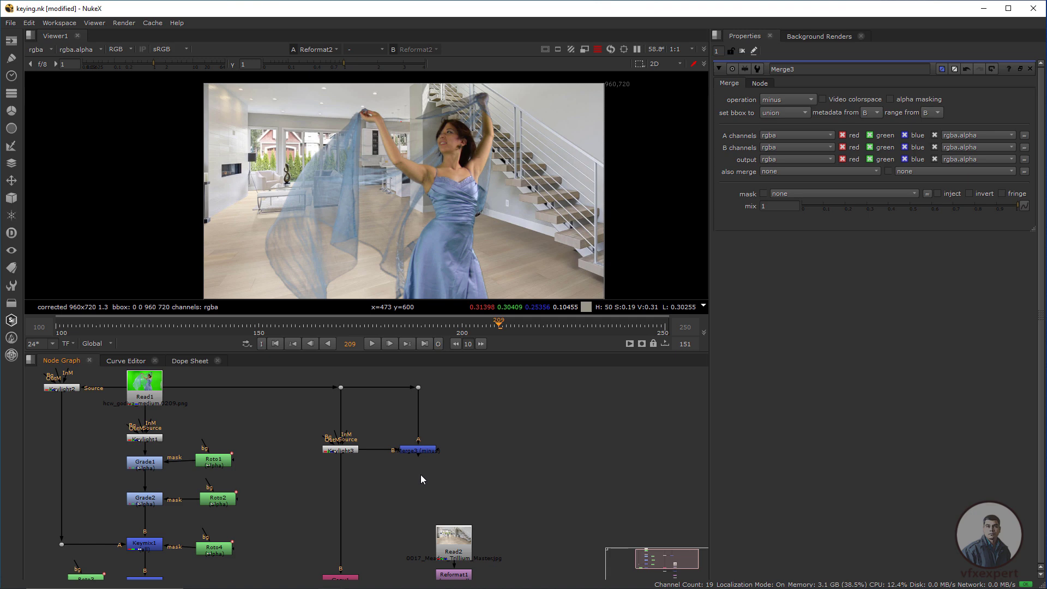
key(Tab)
text(satu)
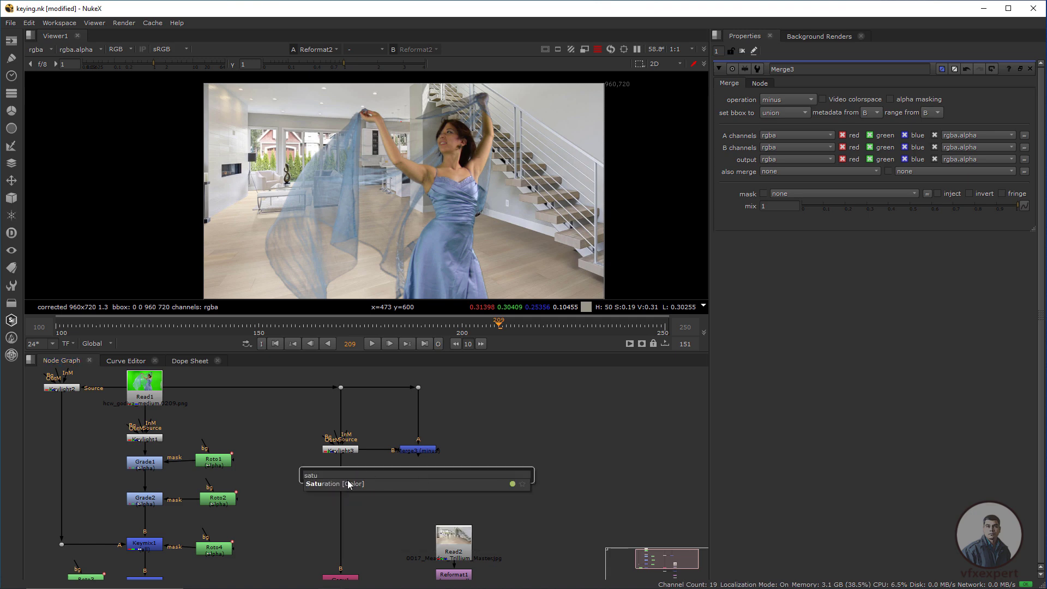
key(Return)
drag(426, 478, 423, 481)
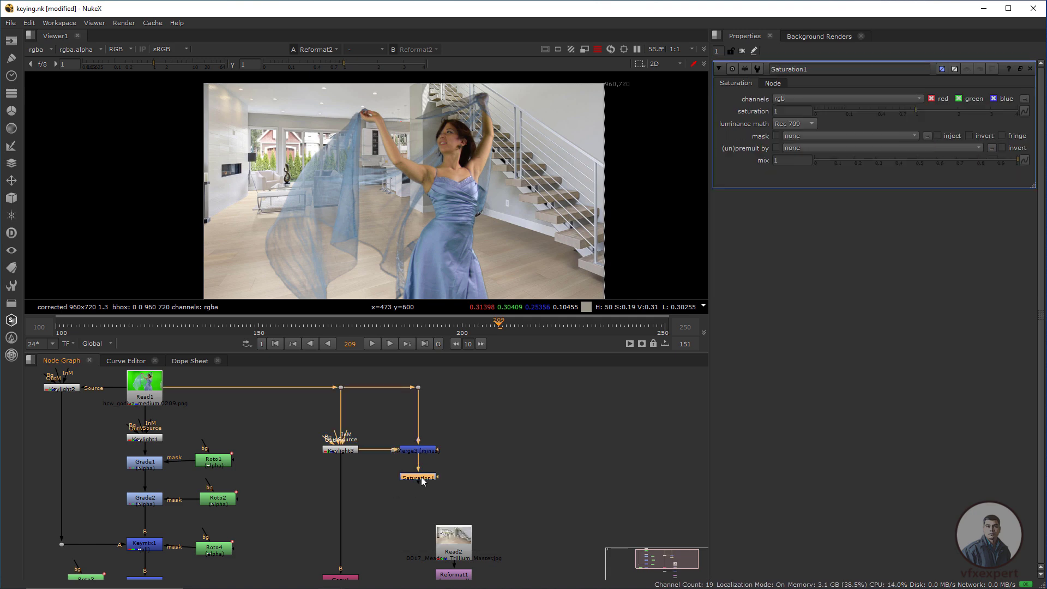
key(1)
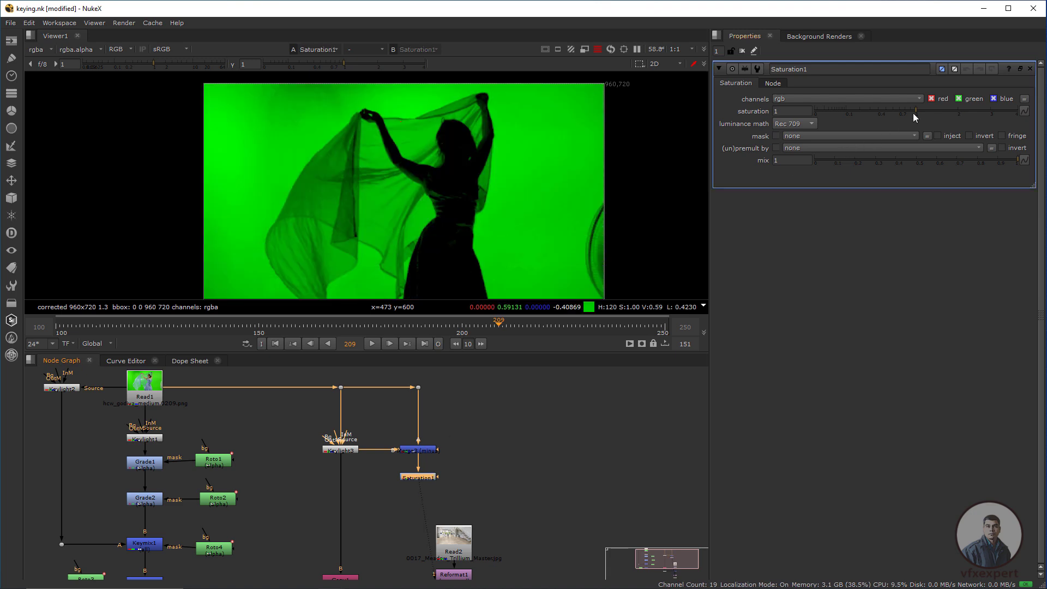
drag(913, 111, 843, 110)
- Insert a Merge below Keylight3 with input A from Saturation1 and set its operation to plus
click(375, 489)
key(m)
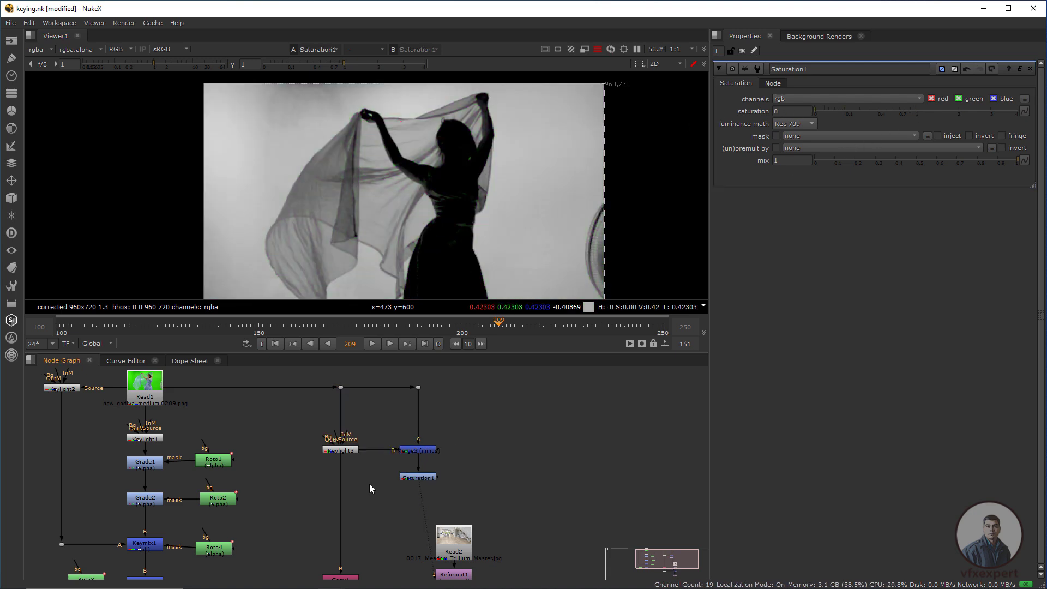
drag(368, 483, 340, 482)
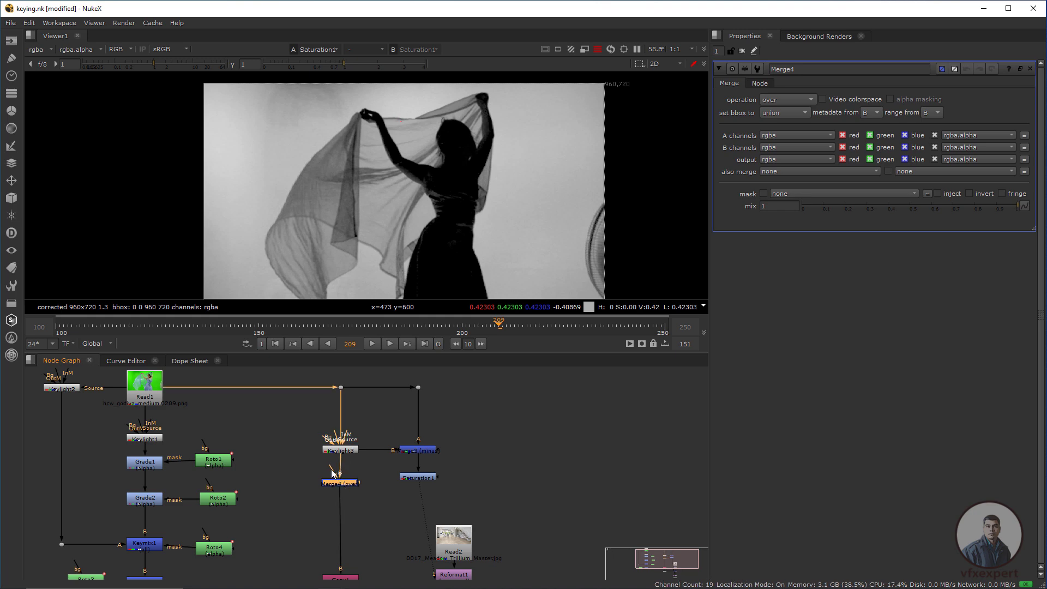
drag(413, 479, 417, 479)
click(418, 483)
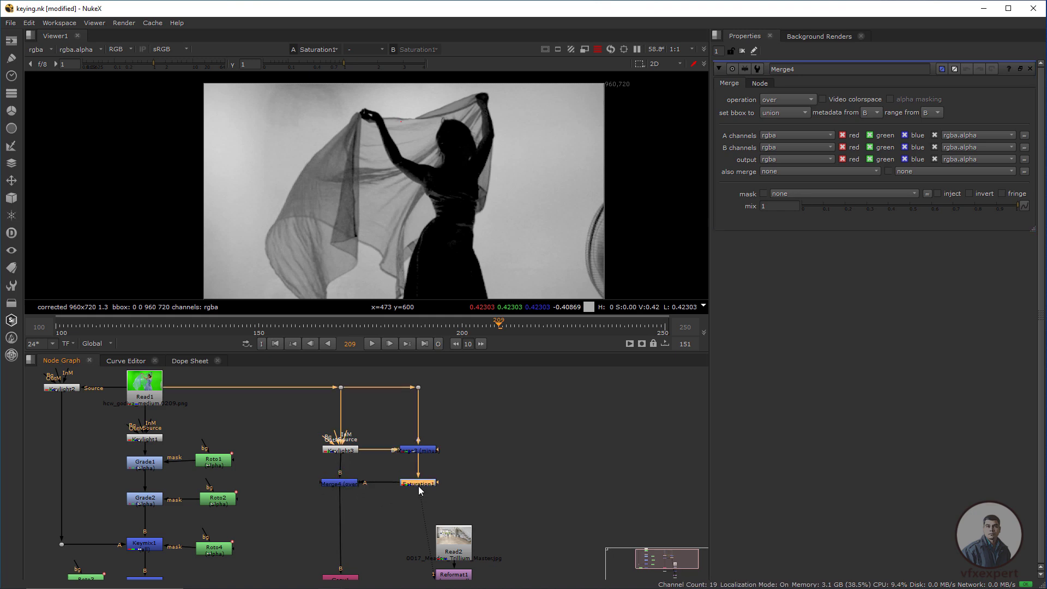
click(347, 485)
click(787, 99)
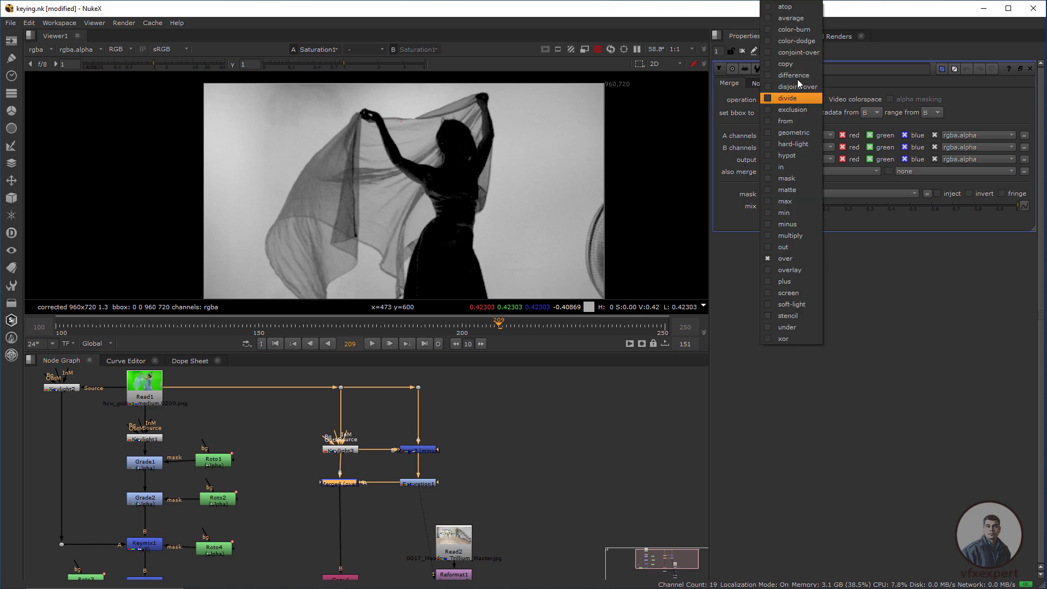
click(792, 283)
- View the Reformat2 composite and examine the despilled veil up close, including at frame 171
drag(392, 501, 404, 458)
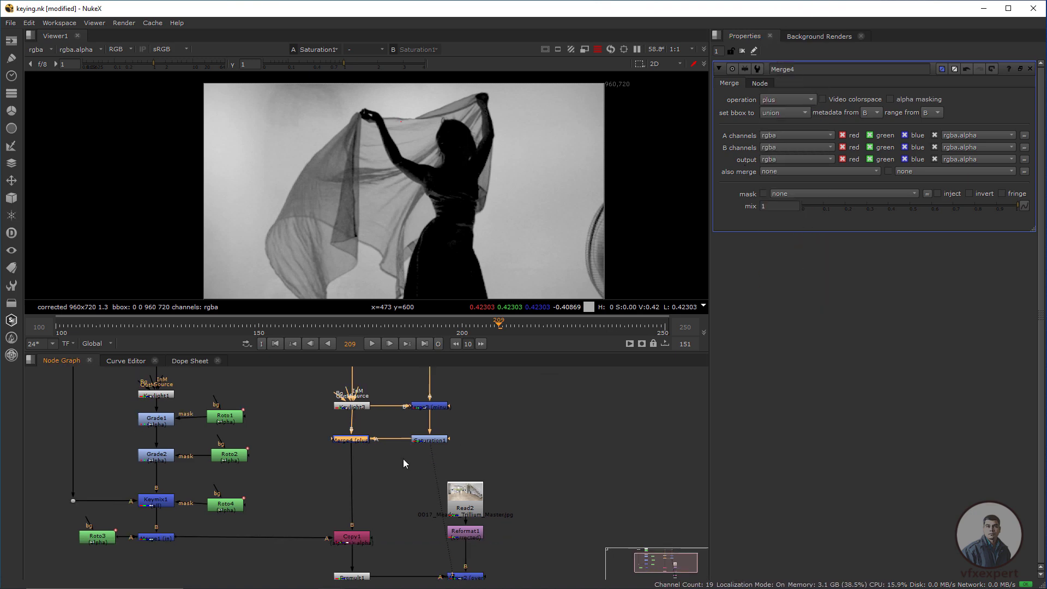
scroll(403, 459, down, 1)
drag(440, 532, 427, 485)
click(451, 547)
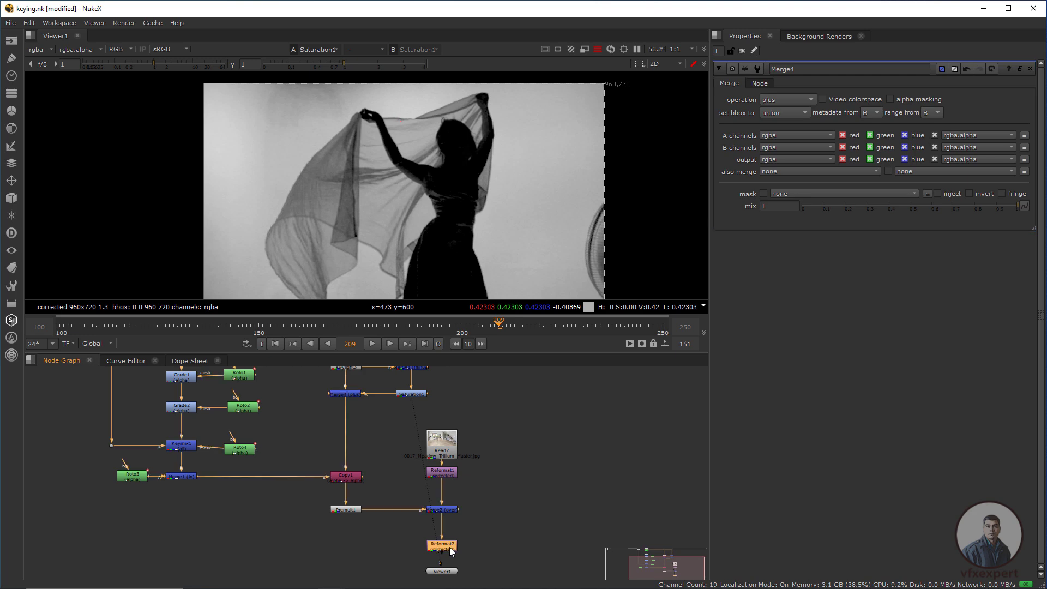
key(1)
drag(422, 254, 451, 255)
scroll(490, 154, up, 2)
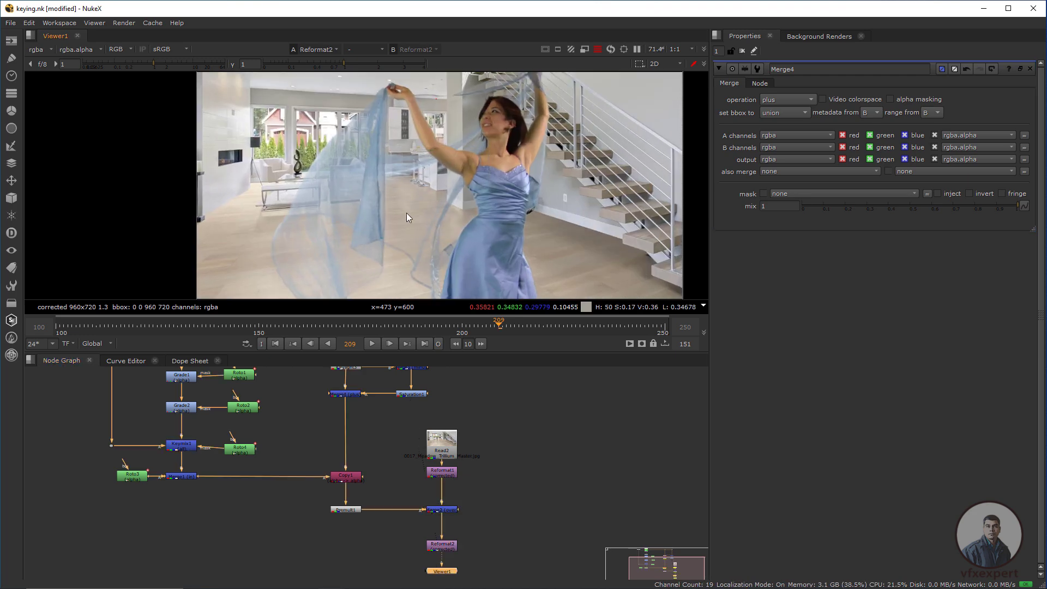
drag(366, 326, 344, 326)
drag(378, 421, 380, 466)
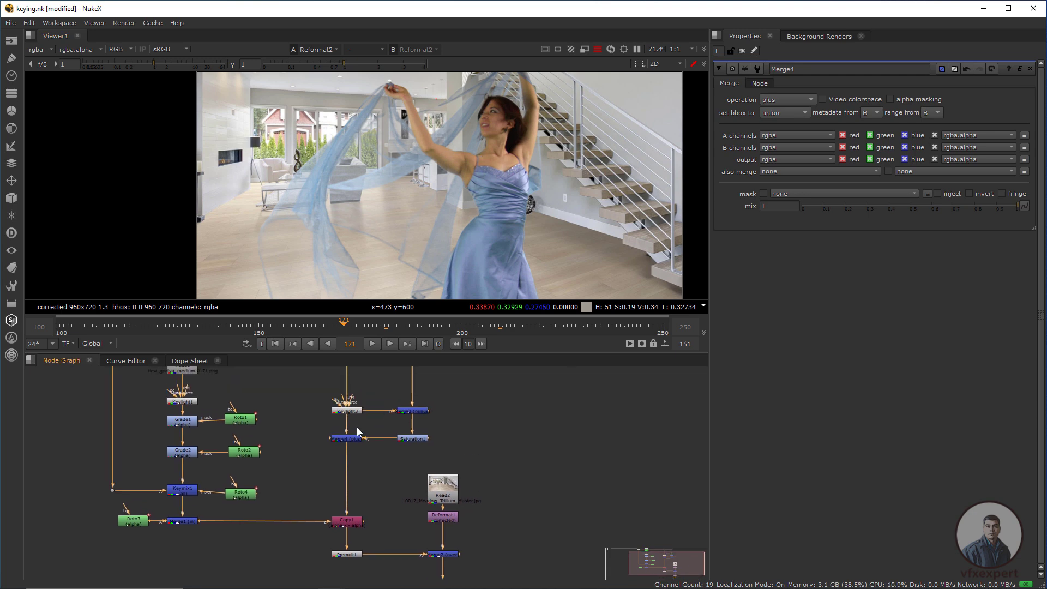
scroll(377, 215, down, 2)
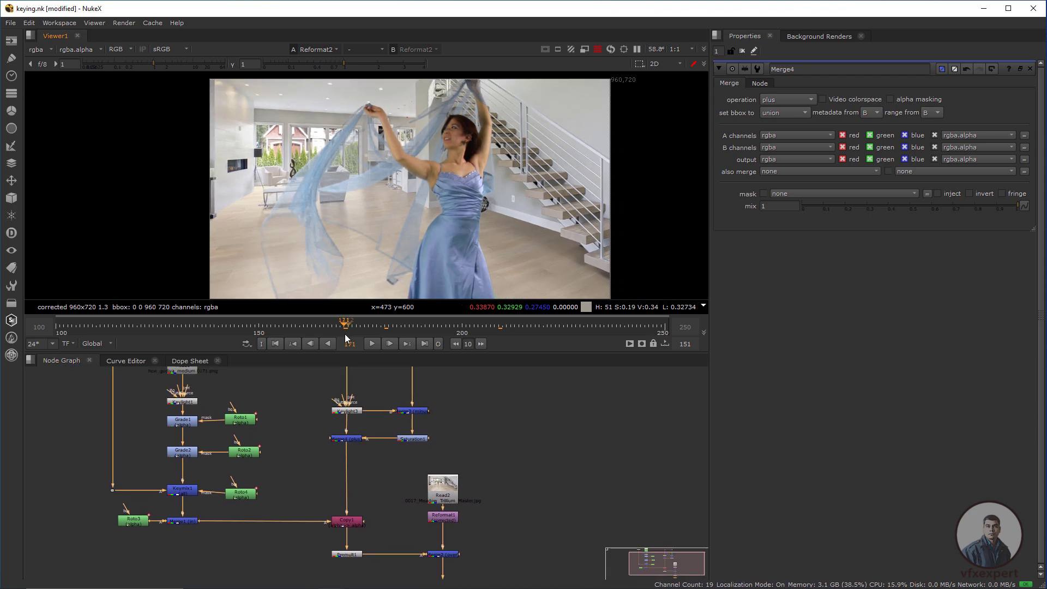
- Play the composite from the first frame, stop playback, and save the comp
click(275, 344)
click(370, 343)
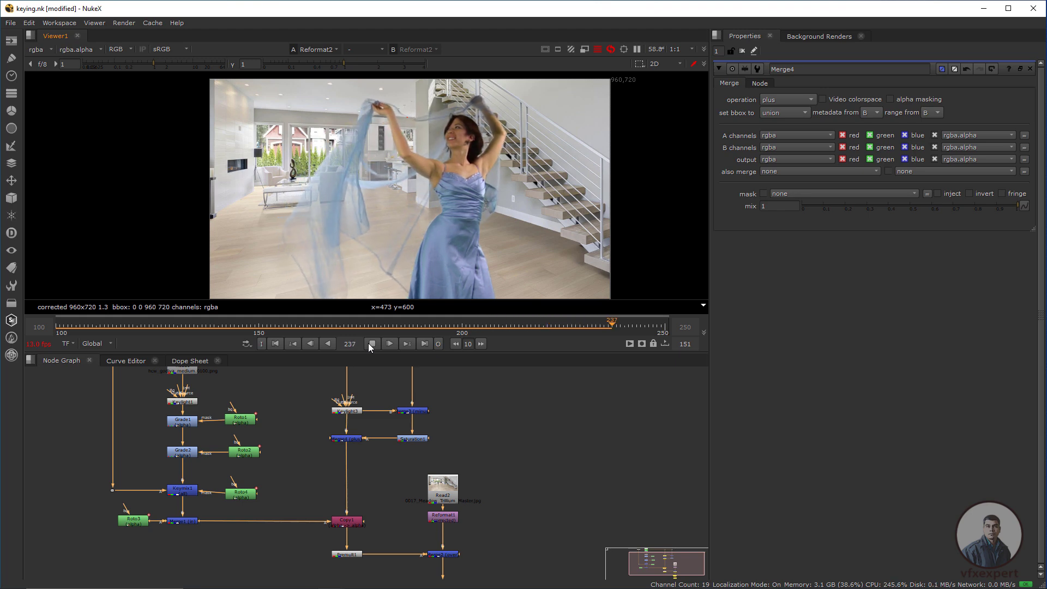
click(370, 343)
click(10, 22)
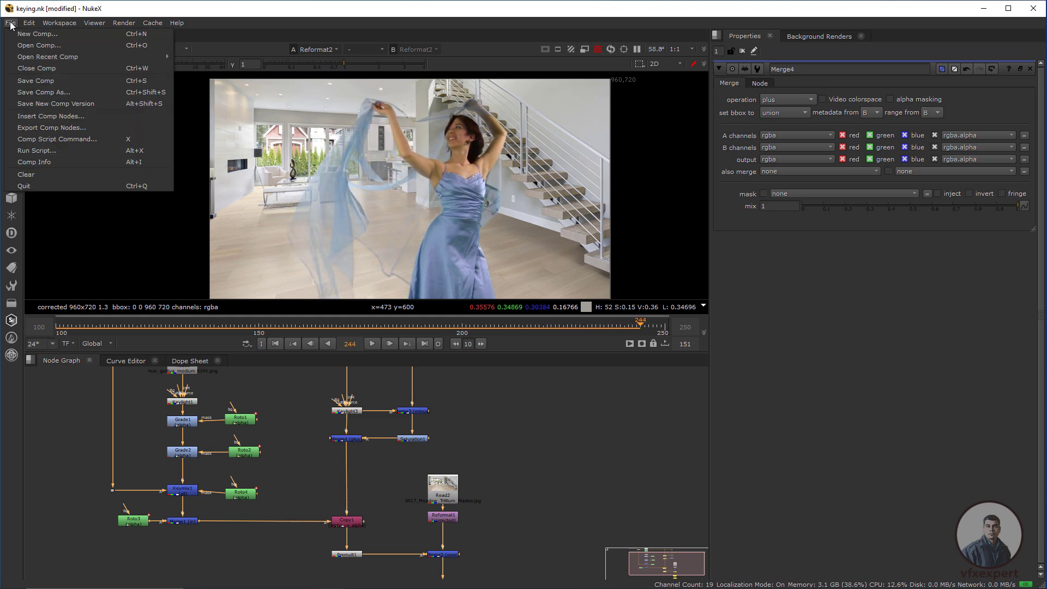
click(40, 82)
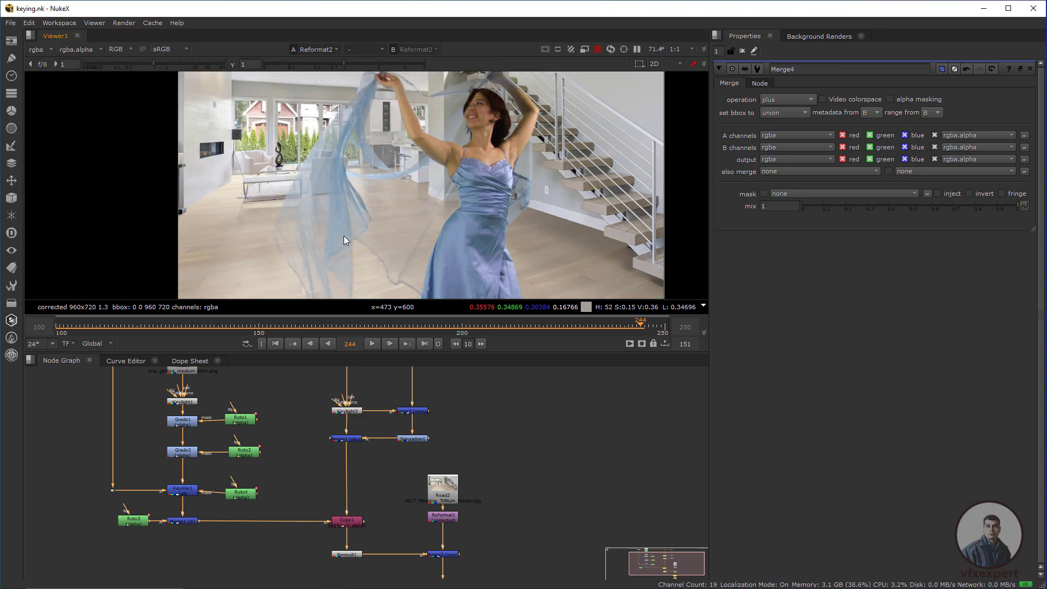
- Replay the composite from frame 100, examine the veil's transparency and edges up close, and stop playback
scroll(355, 244, up, 1)
click(277, 343)
scroll(388, 233, down, 1)
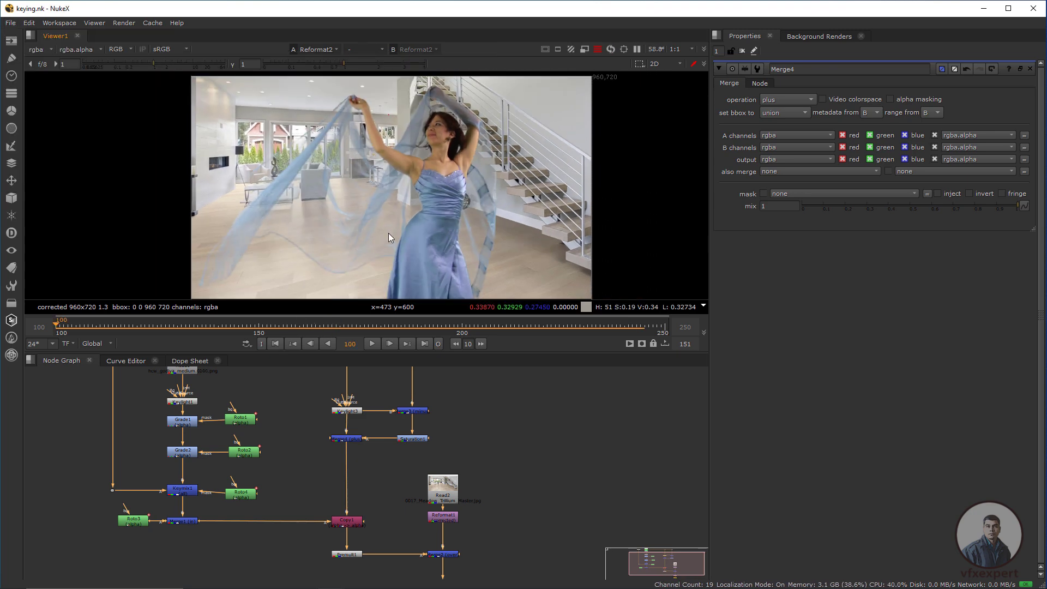
click(390, 344)
scroll(430, 106, up, 3)
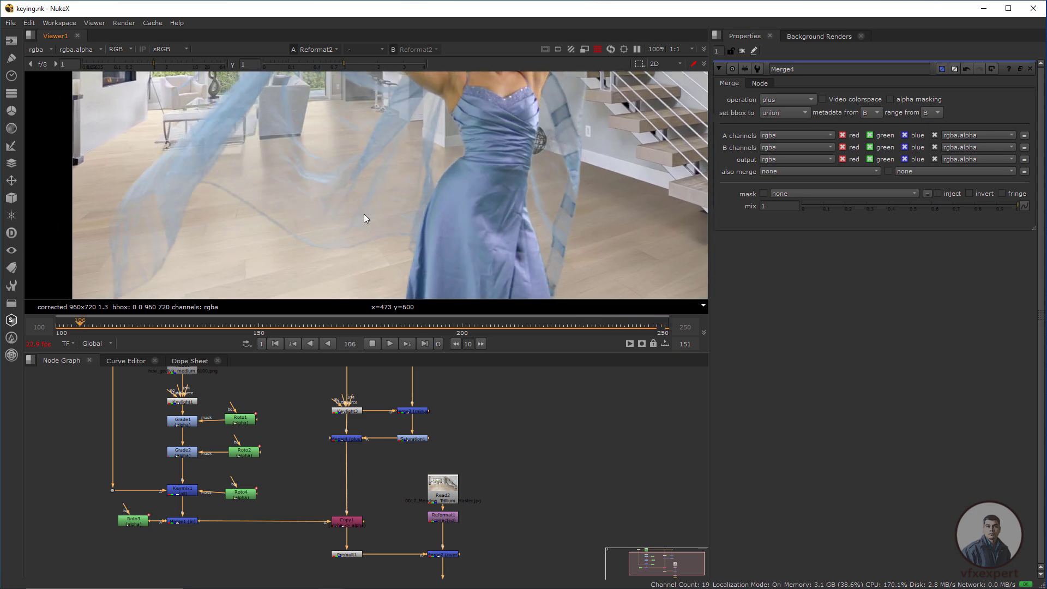
drag(303, 105, 382, 216)
drag(343, 154, 385, 204)
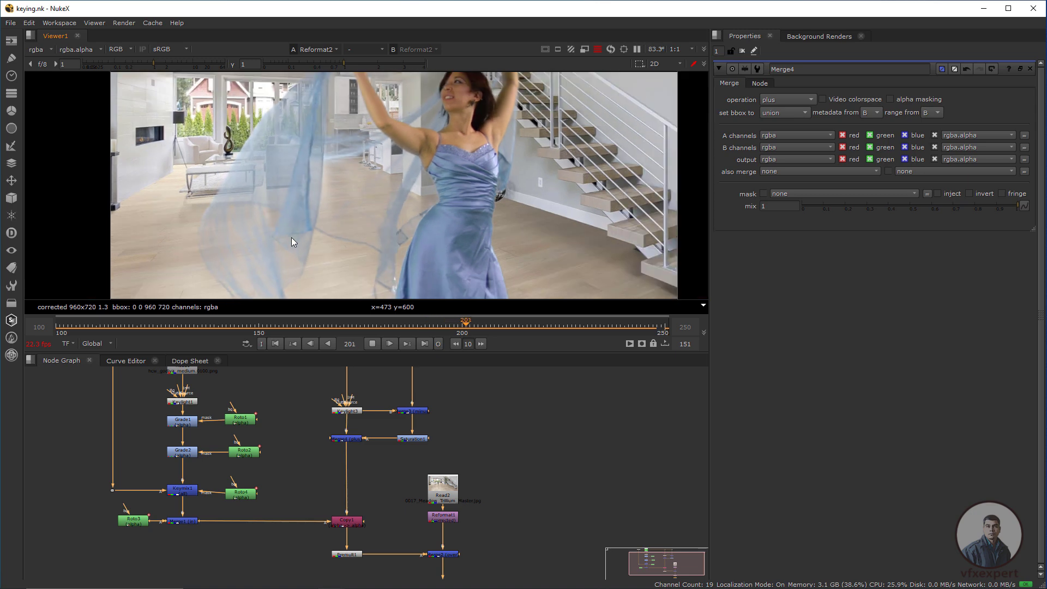
key(f)
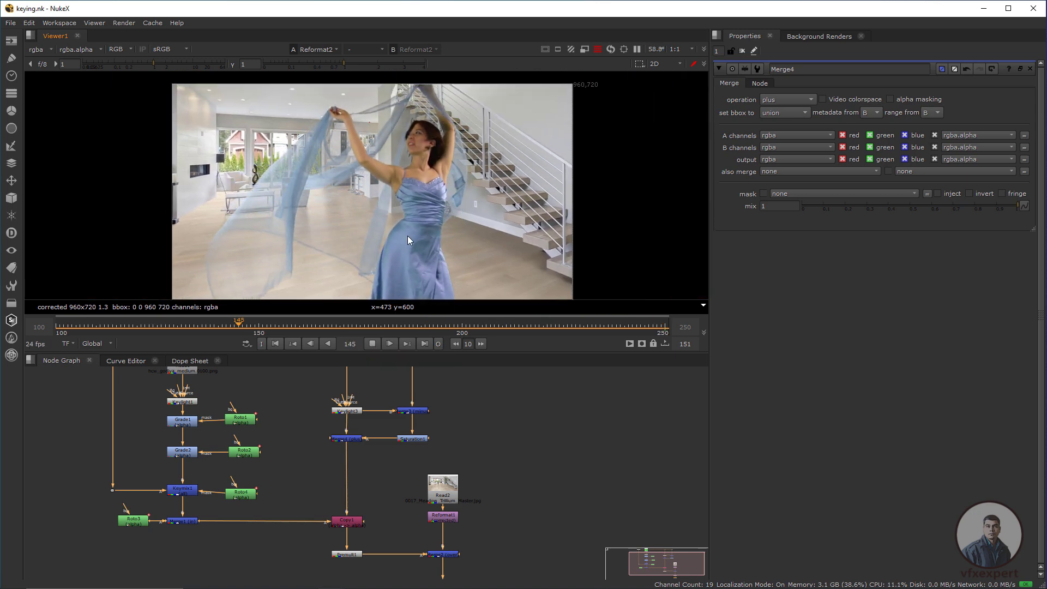
click(372, 344)
scroll(404, 247, down, 3)
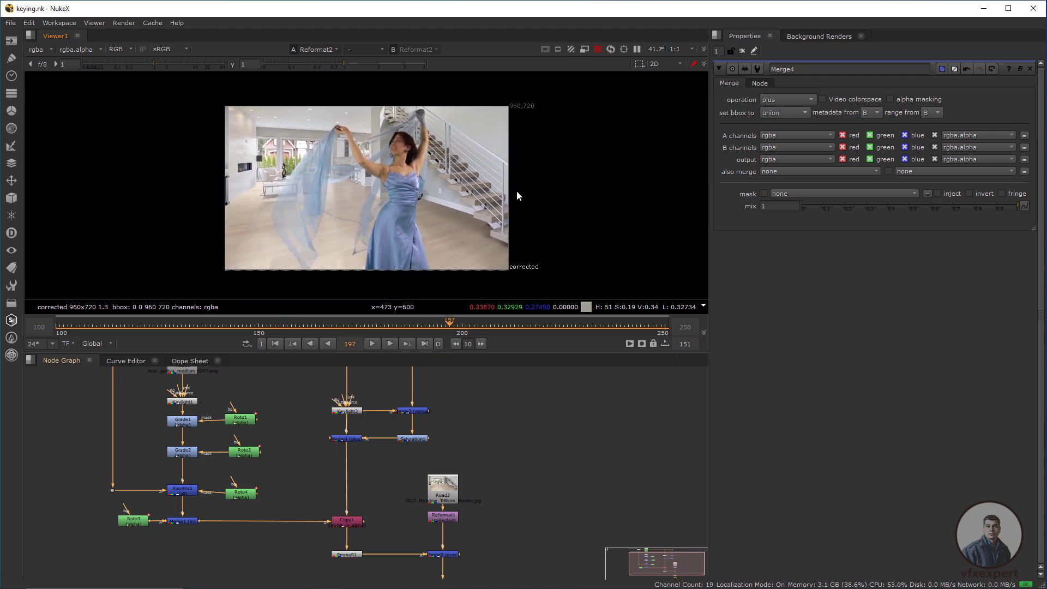
- Insert a Defocus node after Reformat1 on the background branch
scroll(404, 499, up, 2)
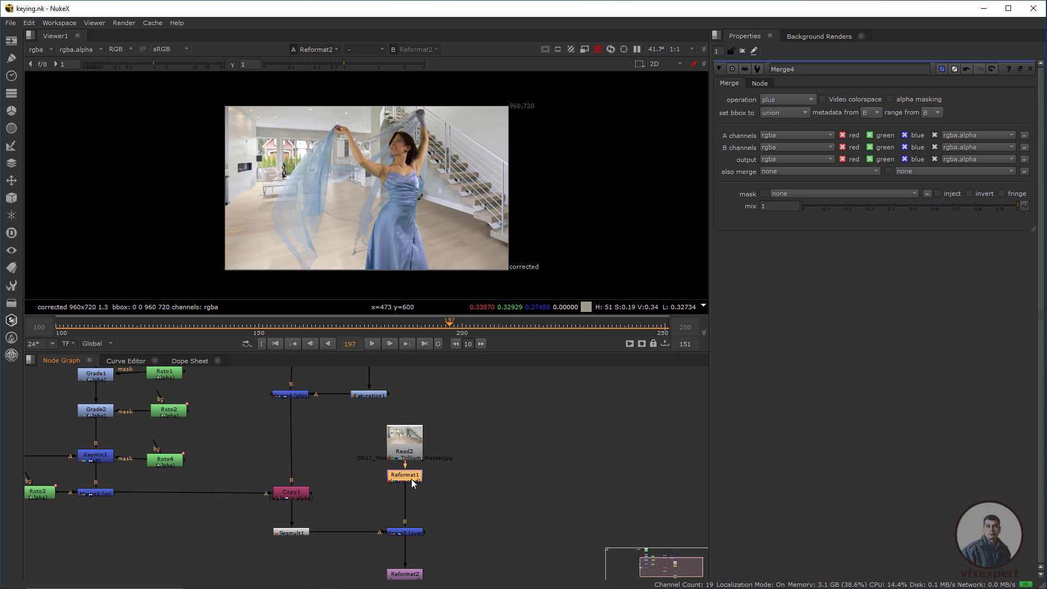
key(Tab)
text(def)
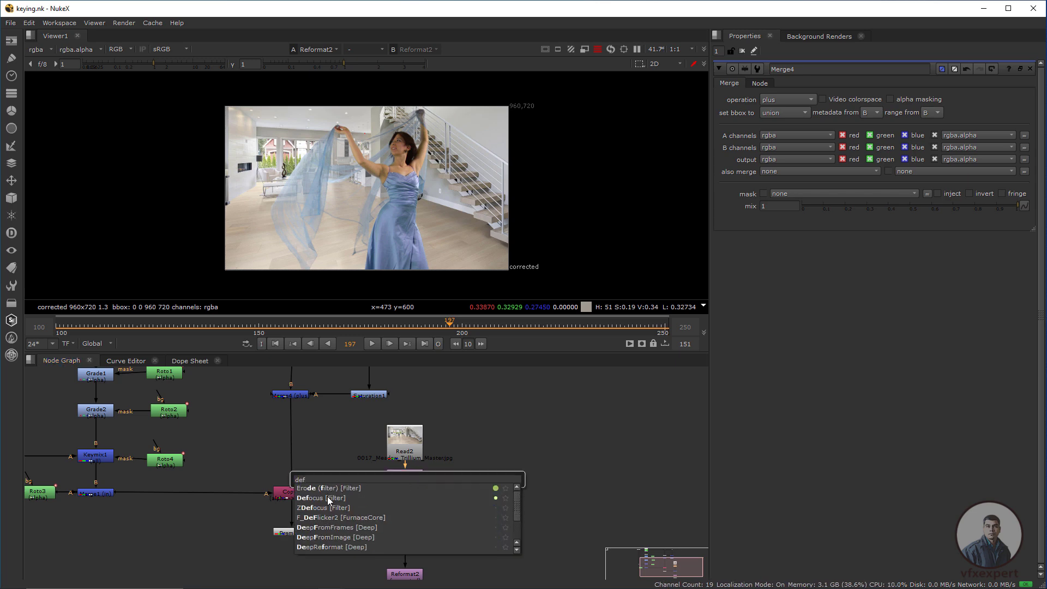
click(327, 497)
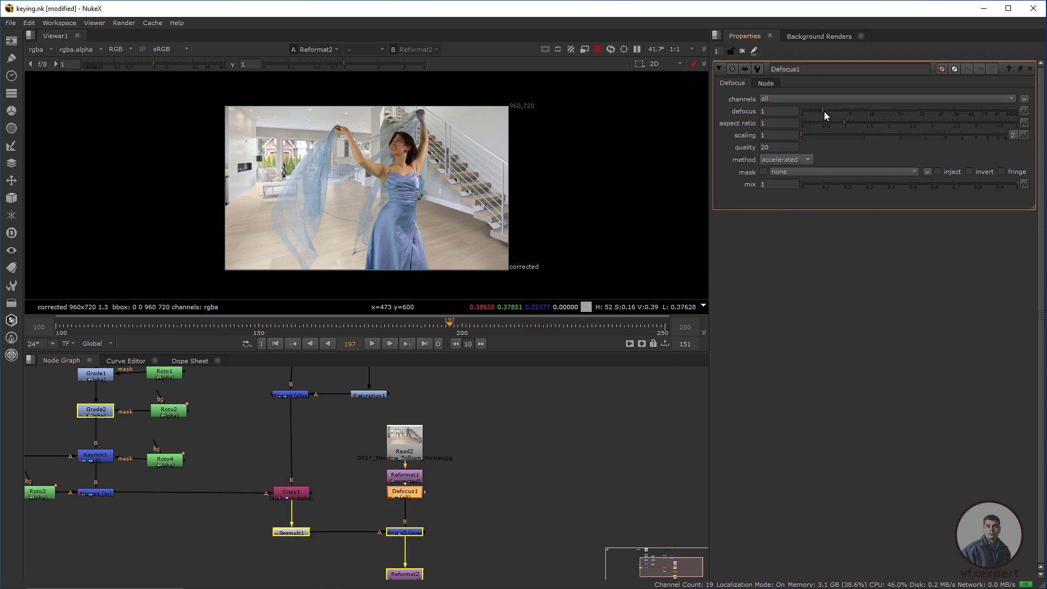
- Set the Defocus1 amount to 2.2 to soften the interior background behind the dancer
mouse_move(823, 111)
mouse_down()
mouse_move(853, 111)
mouse_move(833, 112)
mouse_up()
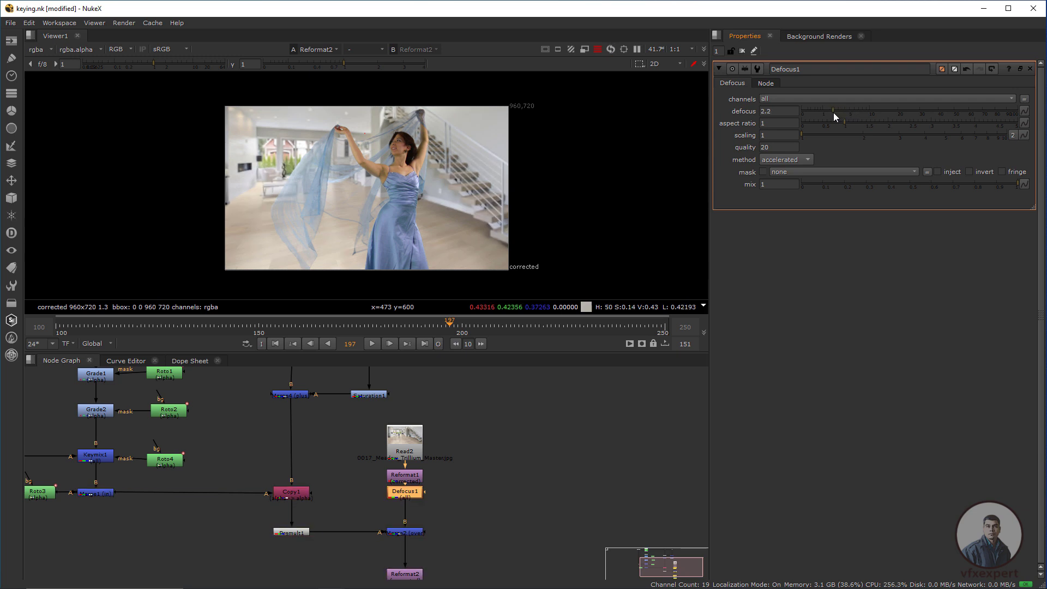
scroll(424, 215, up, 3)
scroll(432, 503, up, 3)
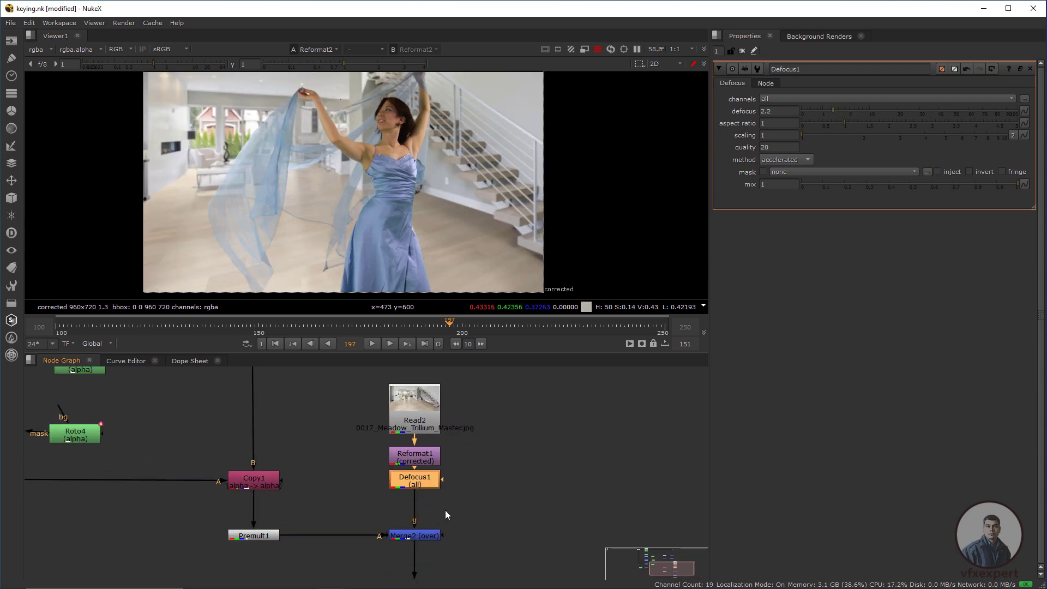
- Insert a Grade node after Defocus1 on the background branch, ahead of Merge2
click(445, 510)
click(417, 483)
click(419, 497)
click(416, 486)
click(425, 499)
click(423, 486)
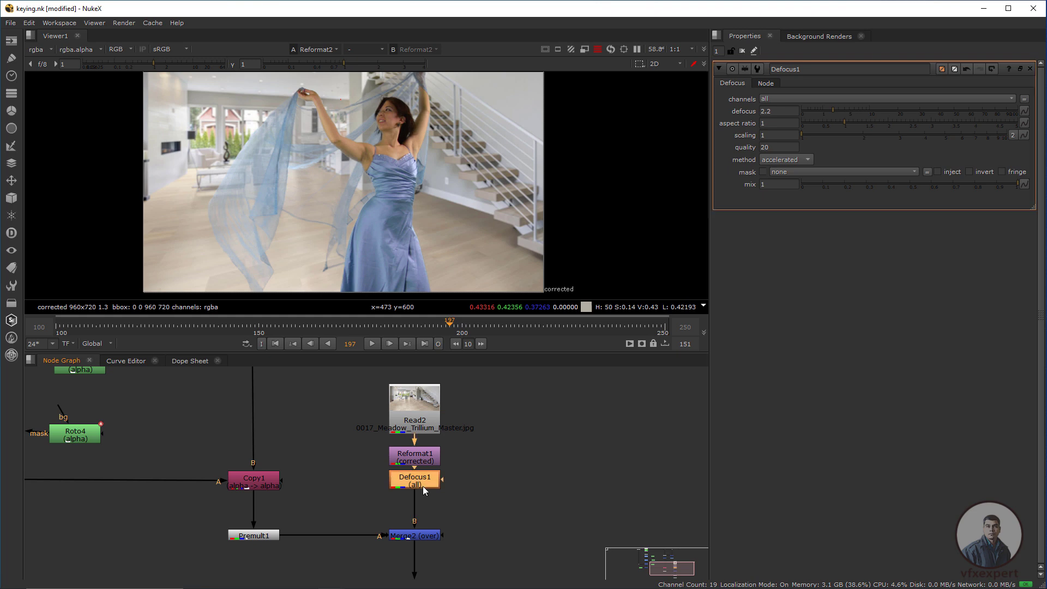
key(g)
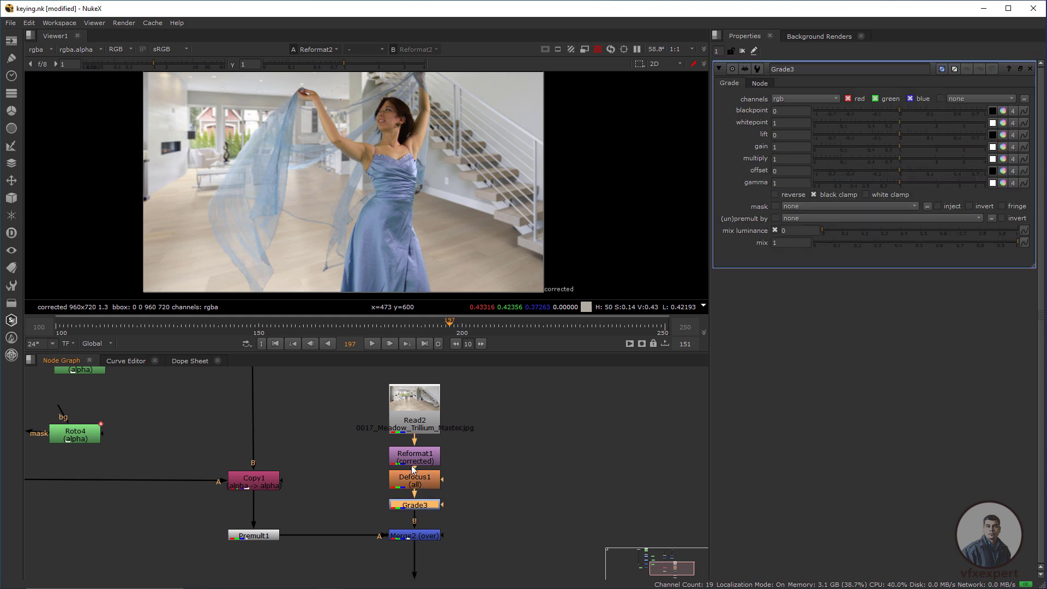
- Lower the viewer gamma to 0.075 and set Grade3's whitepoint to 1.42 to darken the background
scroll(437, 198, down, 1)
scroll(437, 197, down, 1)
drag(346, 65, 285, 67)
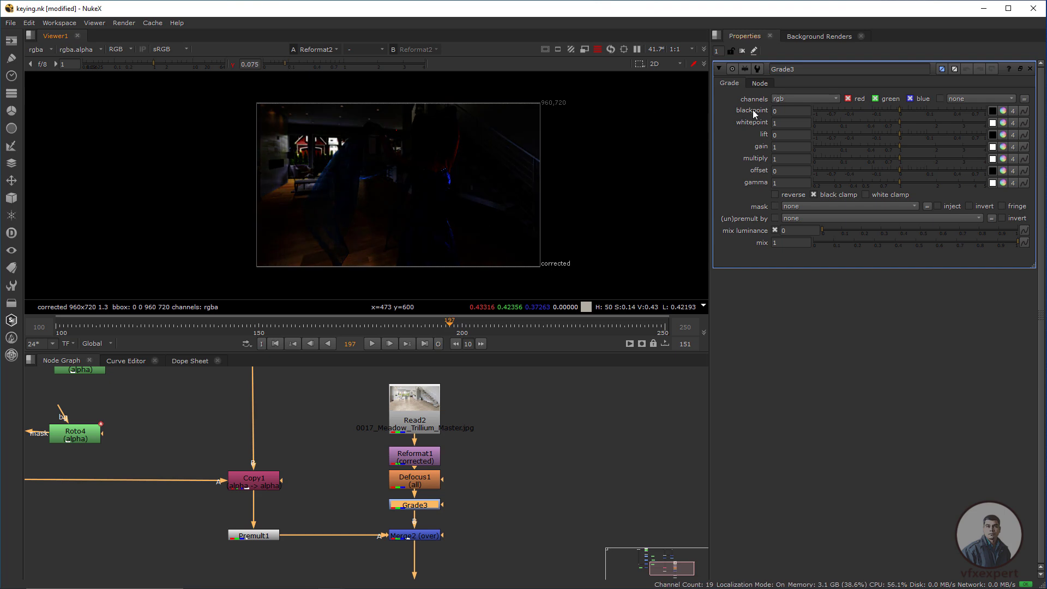
mouse_move(899, 122)
mouse_down()
mouse_move(883, 122)
mouse_move(916, 120)
mouse_up()
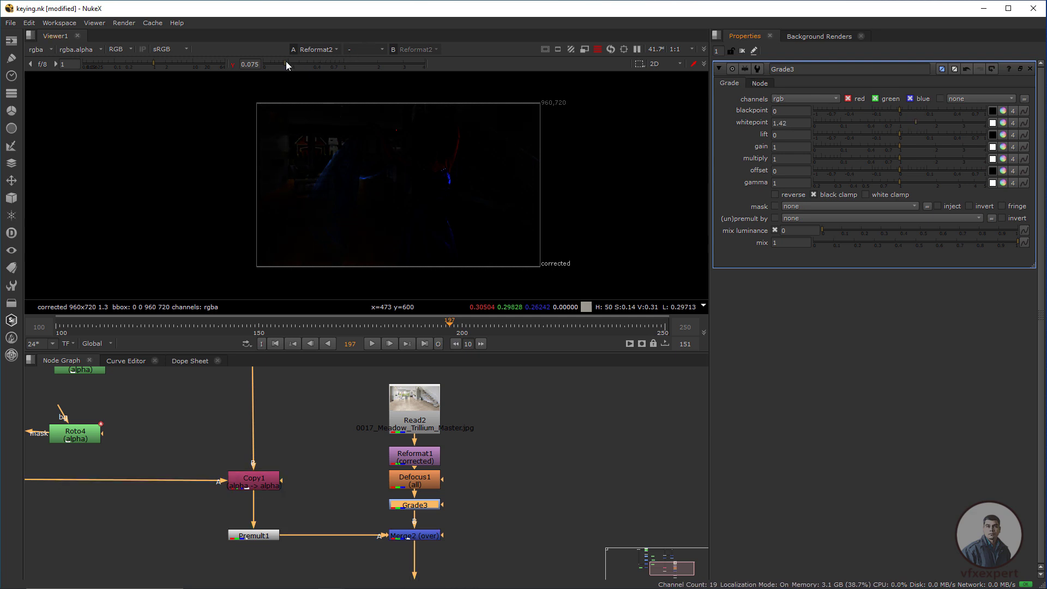
- Check the foreground and background levels at viewer gamma 0.31, and reset the viewer gamma to 1
drag(286, 62, 309, 67)
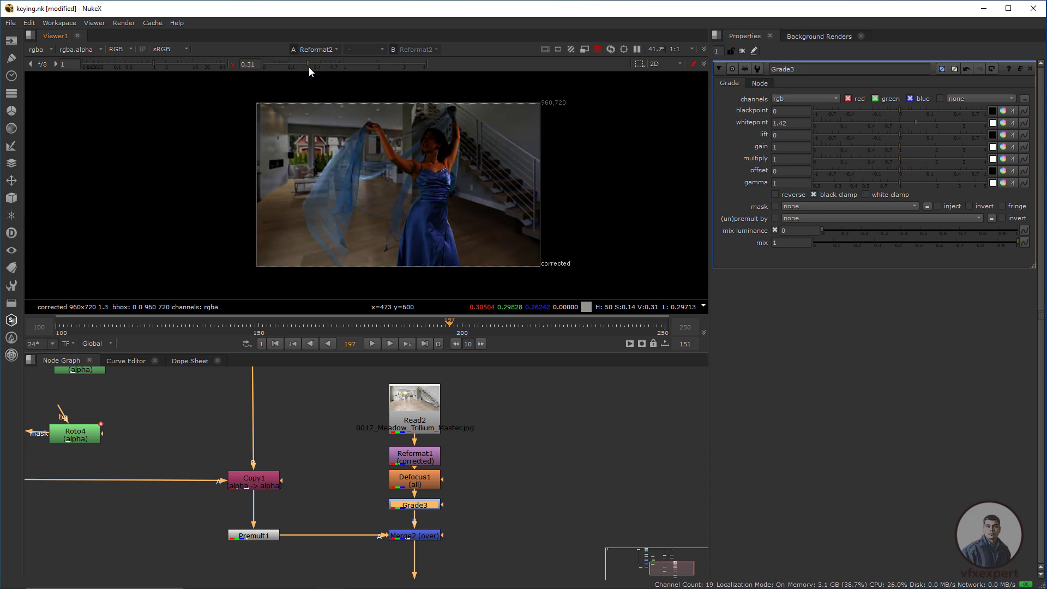
click(231, 66)
scroll(427, 186, up, 3)
scroll(425, 186, down, 1)
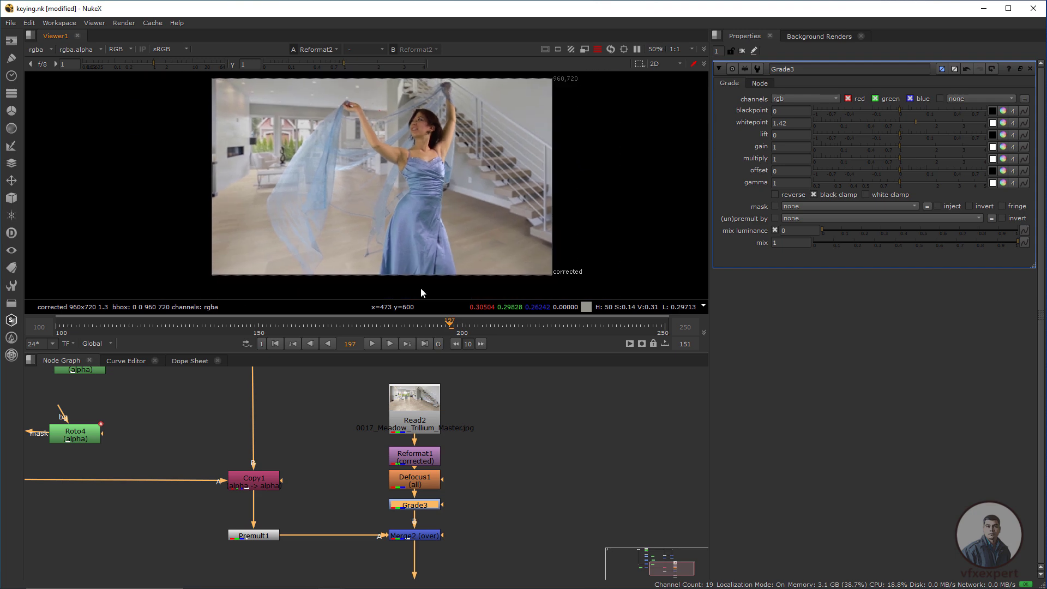
- Toggle Grade3 off and on repeatedly to compare the background with and without the grade
click(472, 528)
click(431, 502)
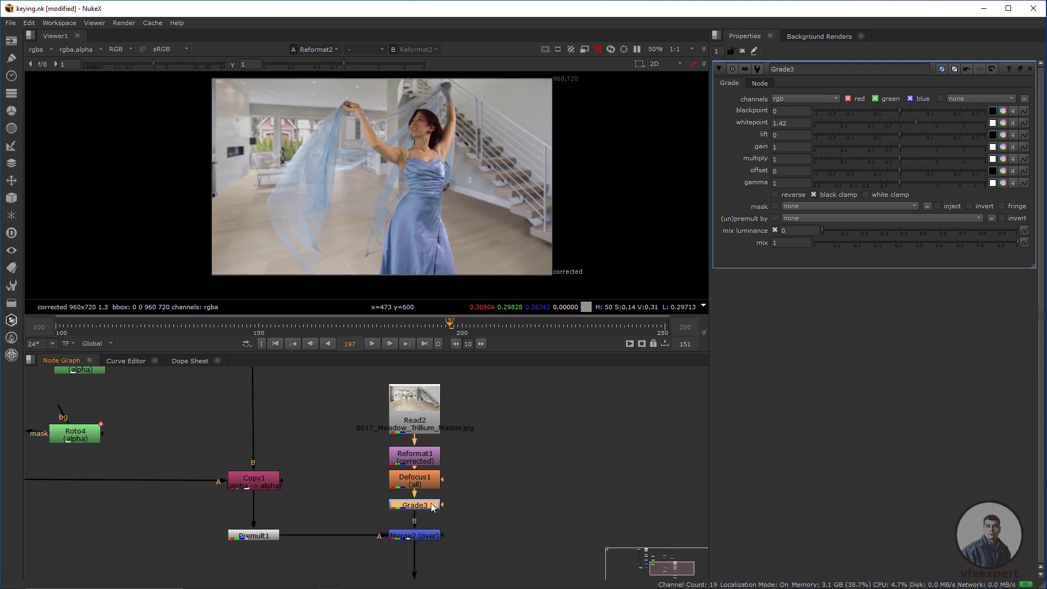
key(d)
key(d)
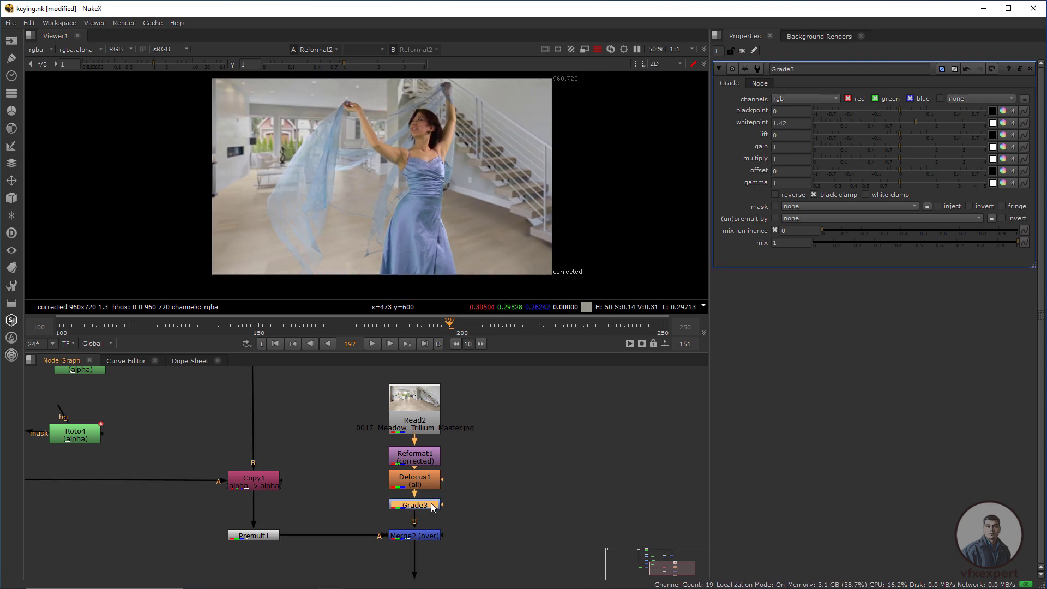
key(d)
key(d)
- Play the graded composite, examine the dancer and veil over the background, and review the complete node tree
scroll(369, 234, up, 1)
scroll(387, 248, down, 1)
scroll(382, 261, up, 1)
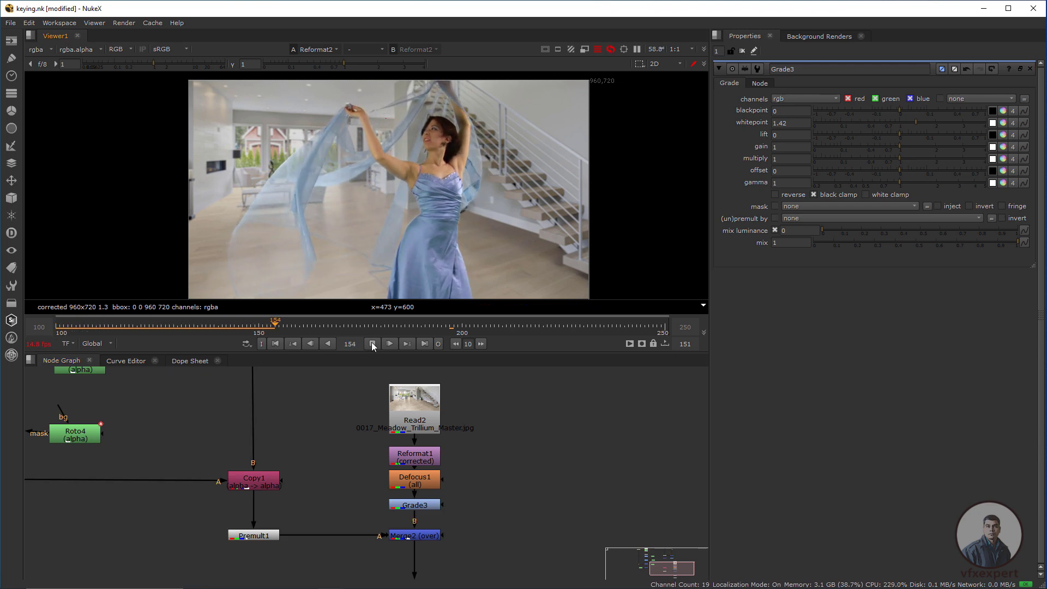
scroll(408, 517, down, 1)
drag(426, 528, 428, 489)
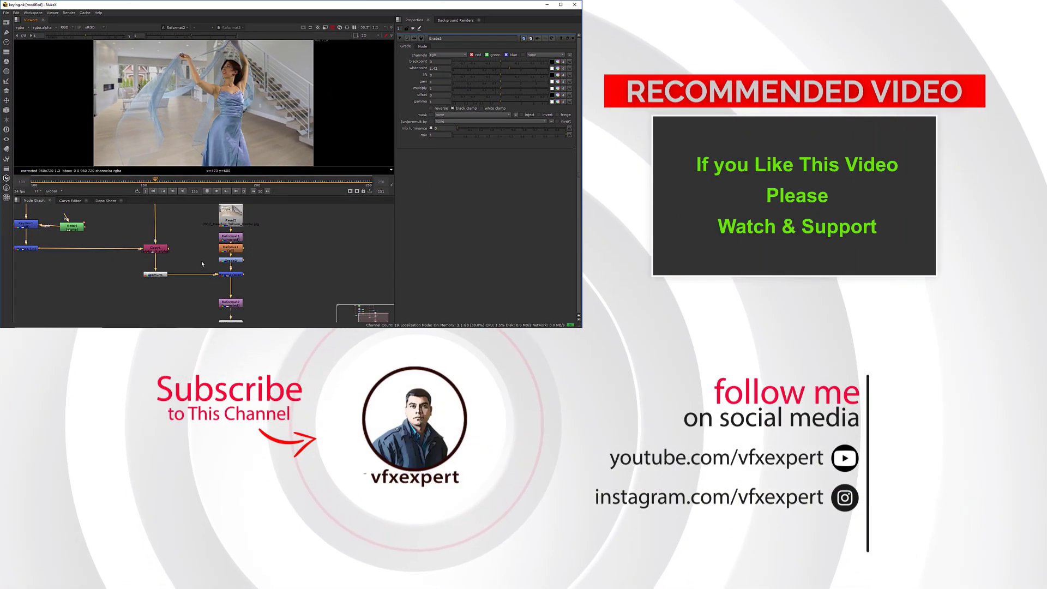
scroll(202, 264, down, 2)
drag(190, 241, 239, 287)
scroll(238, 278, down, 1)
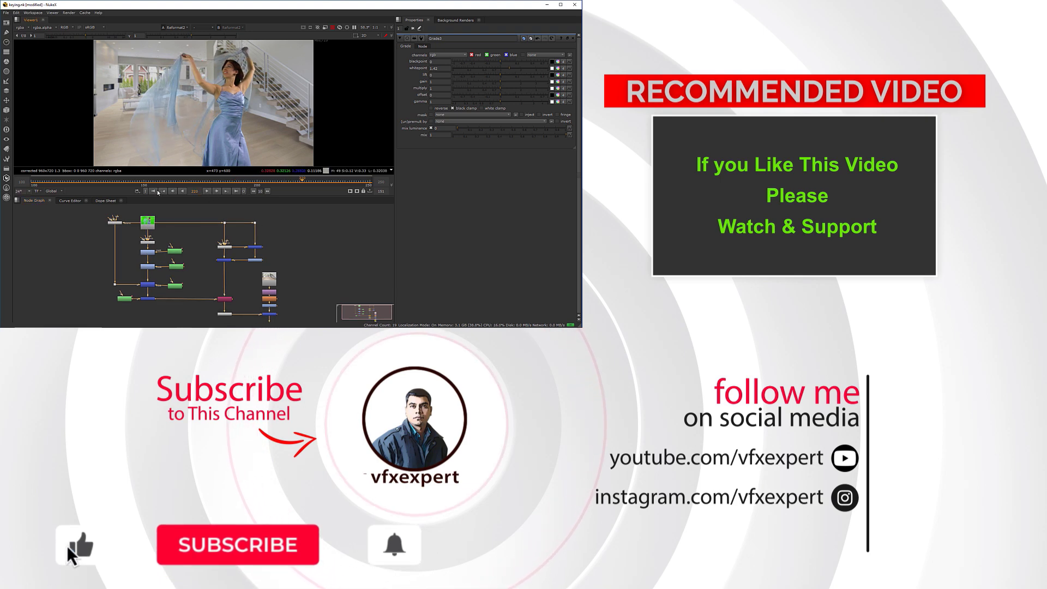